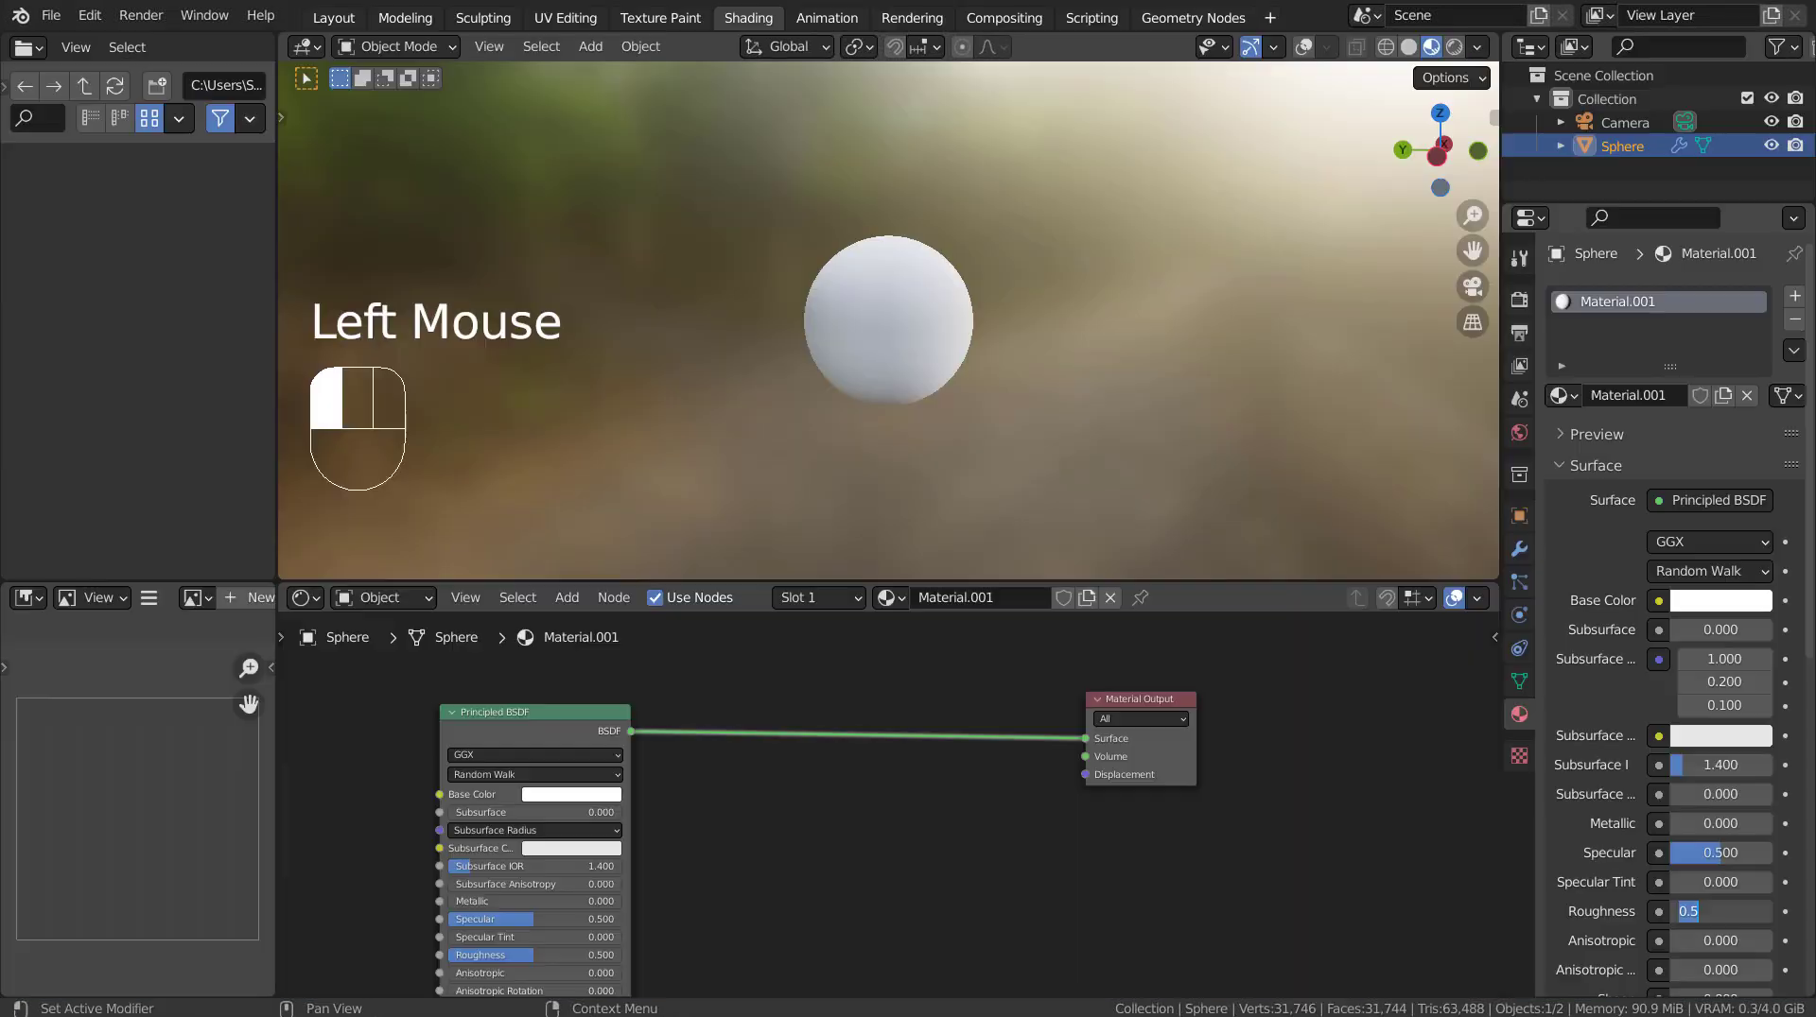
Step: Keep Roughness at 0.500 and move the Principled BSDF node beside Material Output
click(1719, 912)
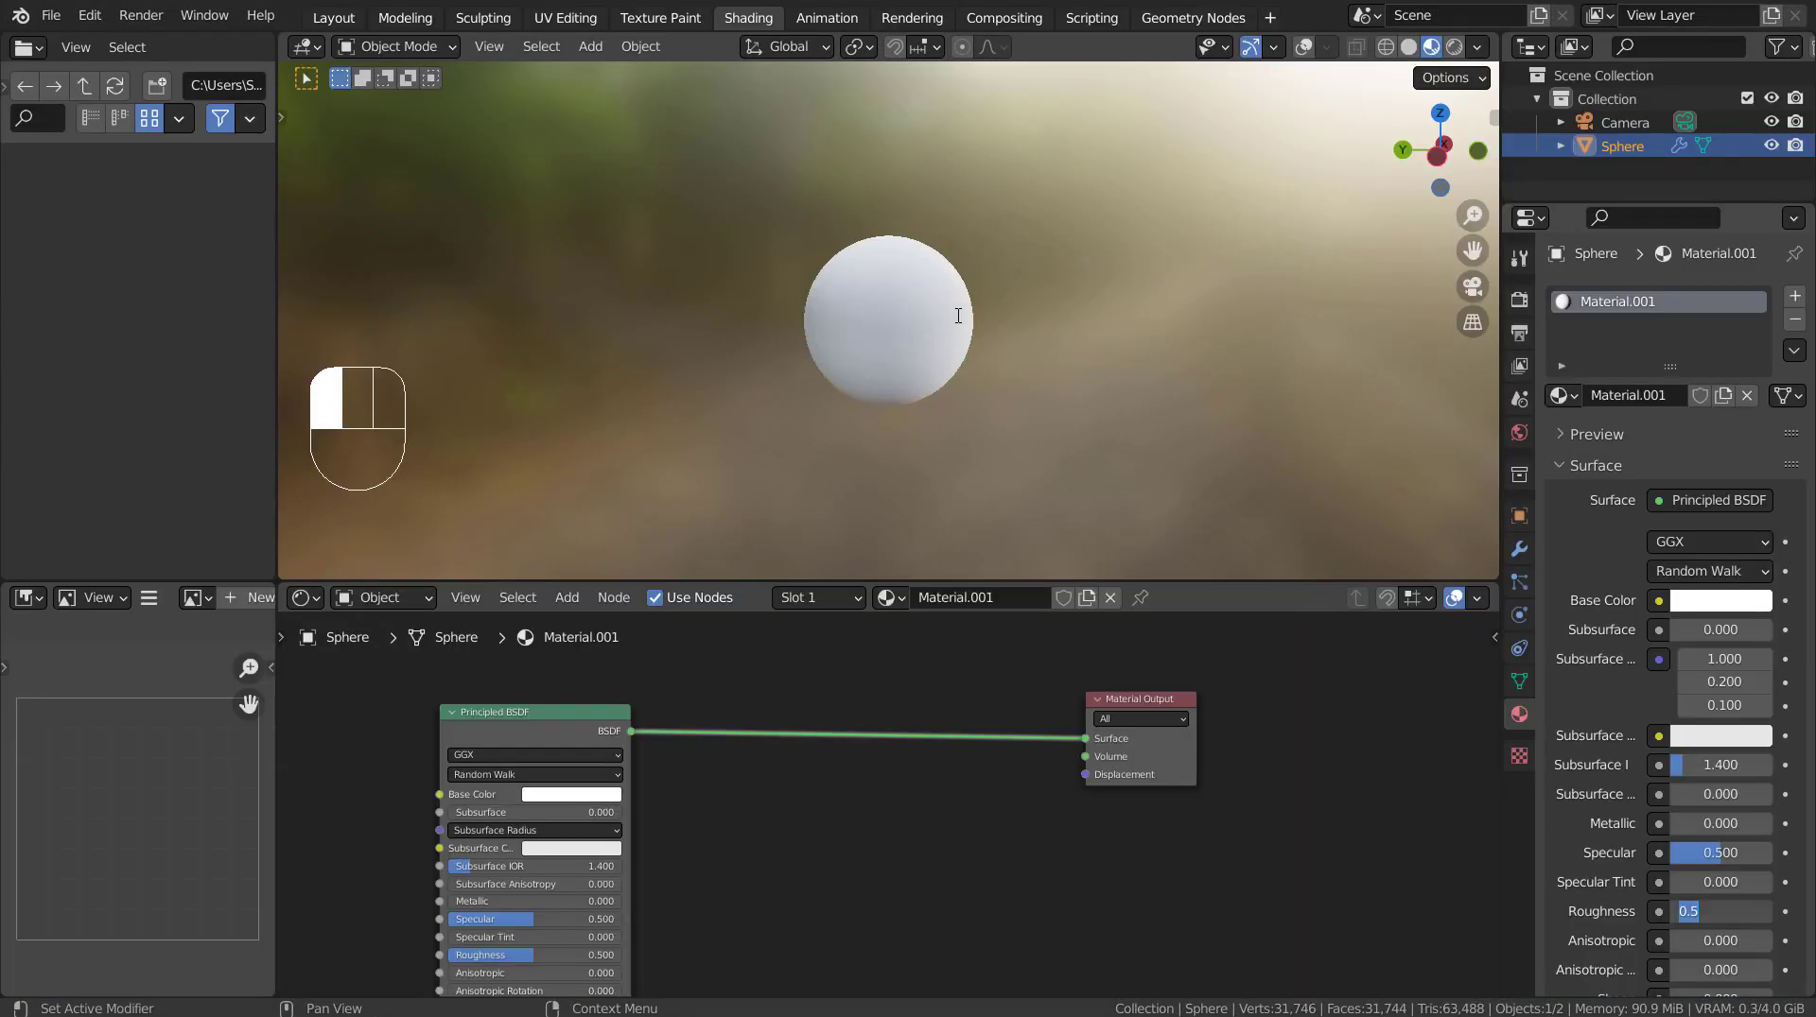
click(1032, 319)
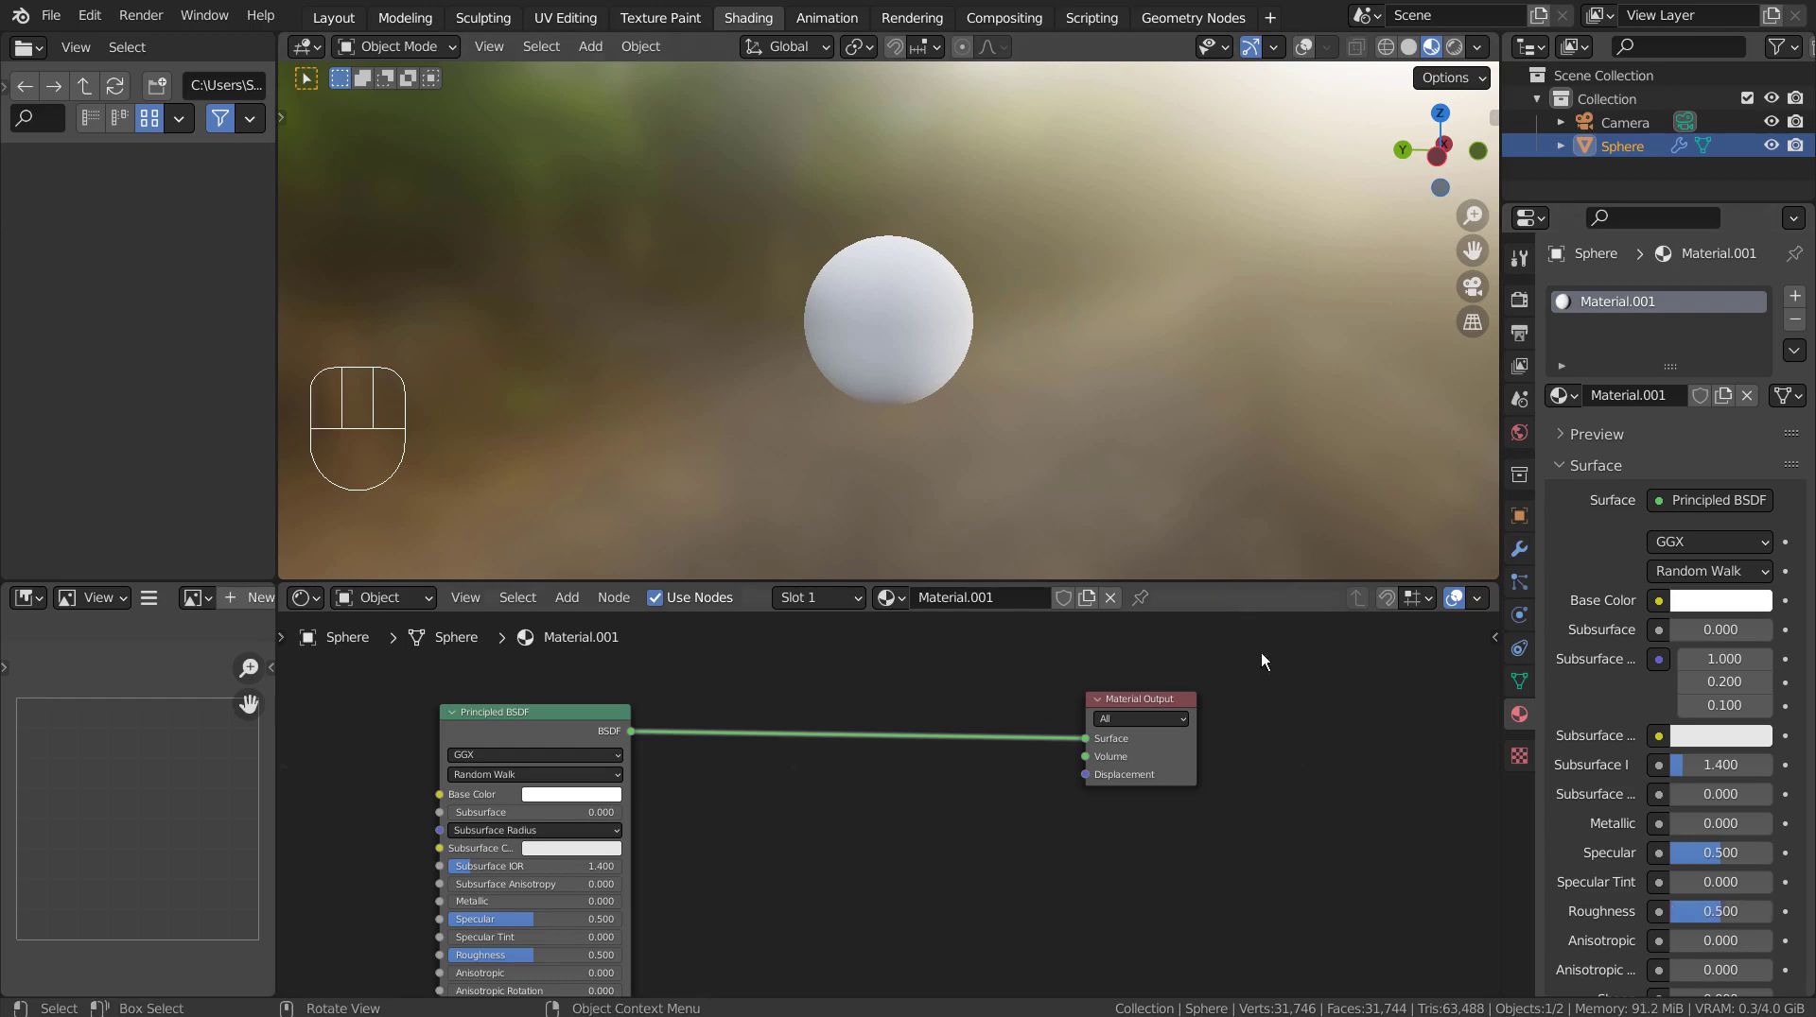
drag(581, 704, 973, 696)
Step: Maximize the node editor with Ctrl+Space and recentre the view on both nodes
key(ctrl+space)
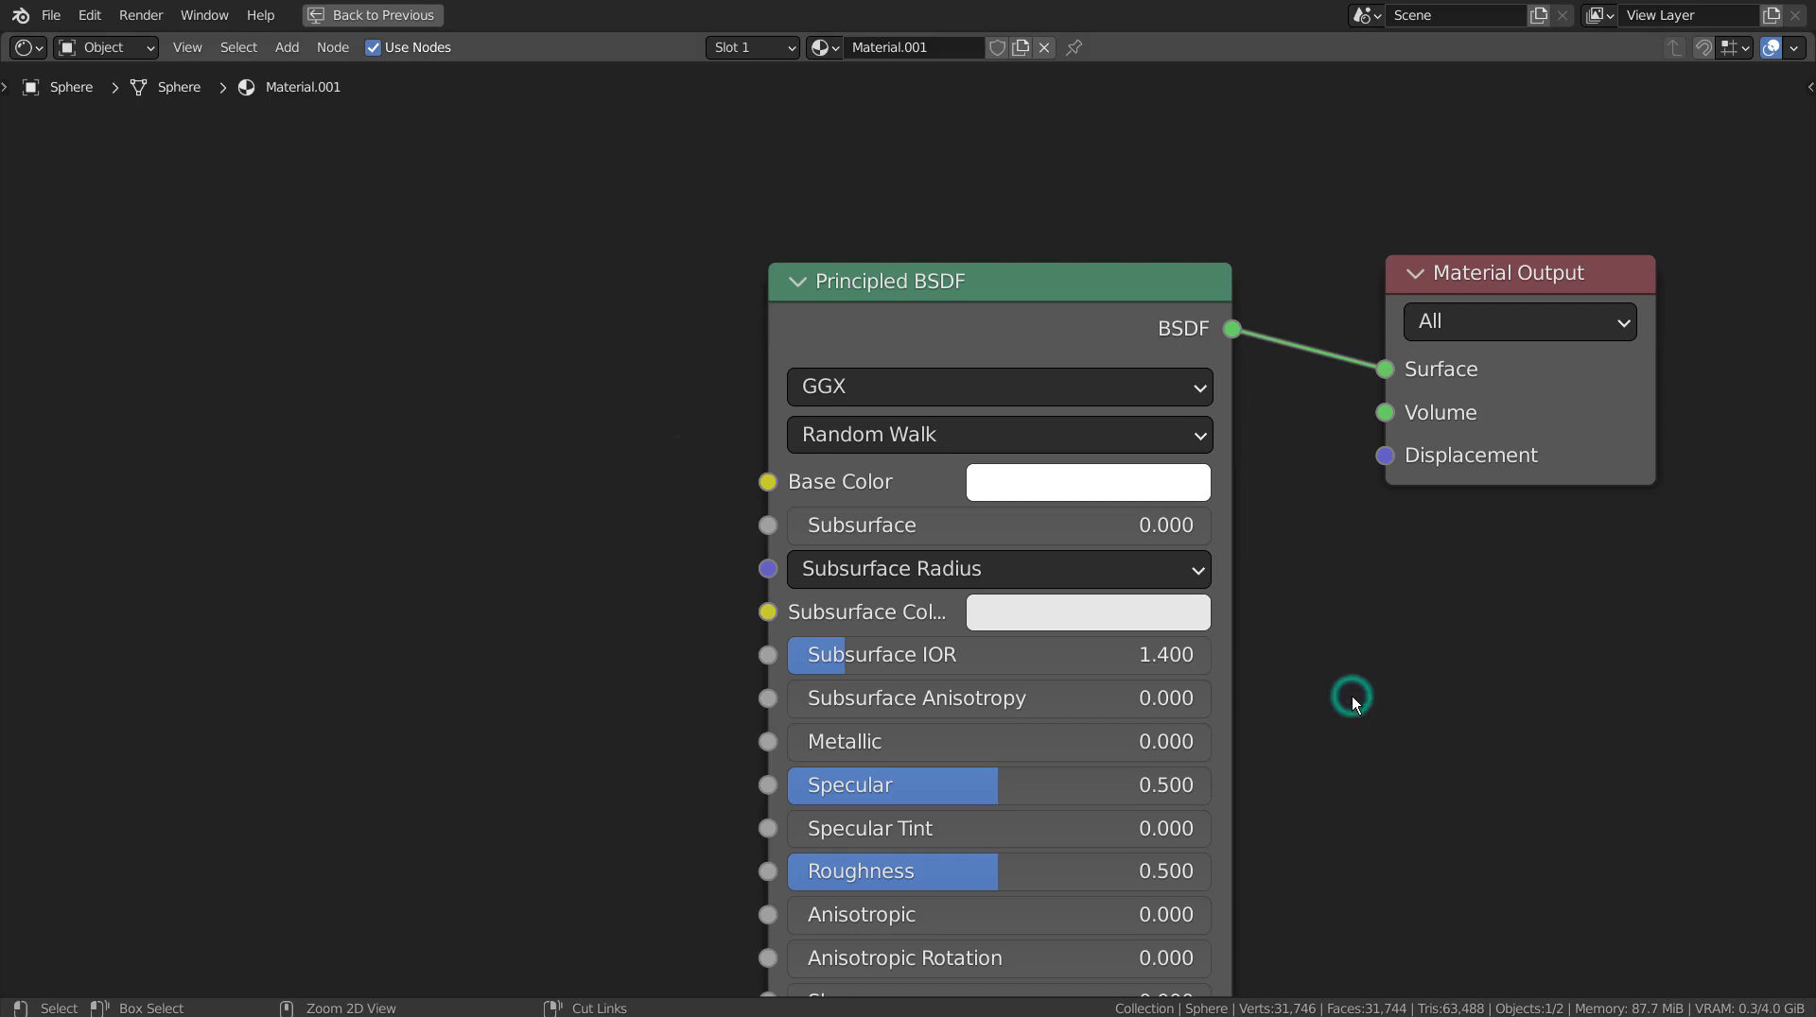
scroll(1352, 617, down, 2)
middle_drag(1418, 707, 1204, 458)
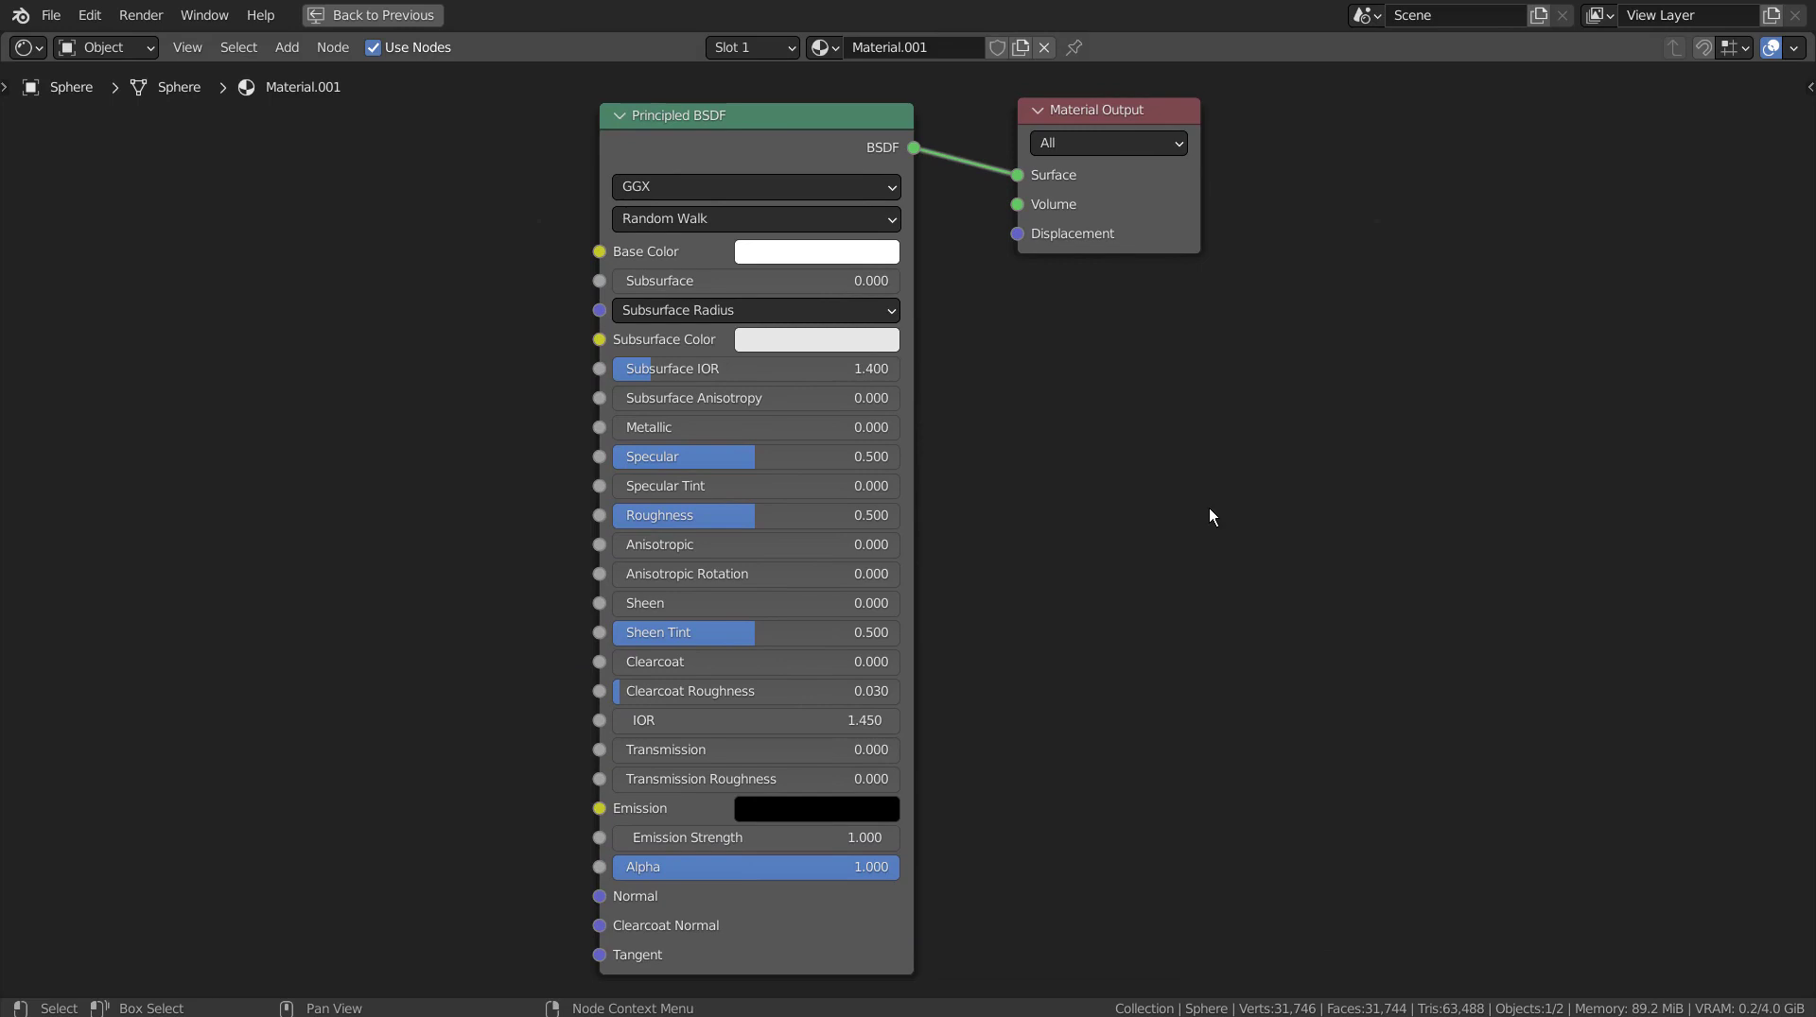
Step: Restore the Shading layout and frame the Mix Shader and both Principled BSDF nodes
key(ctrl+space)
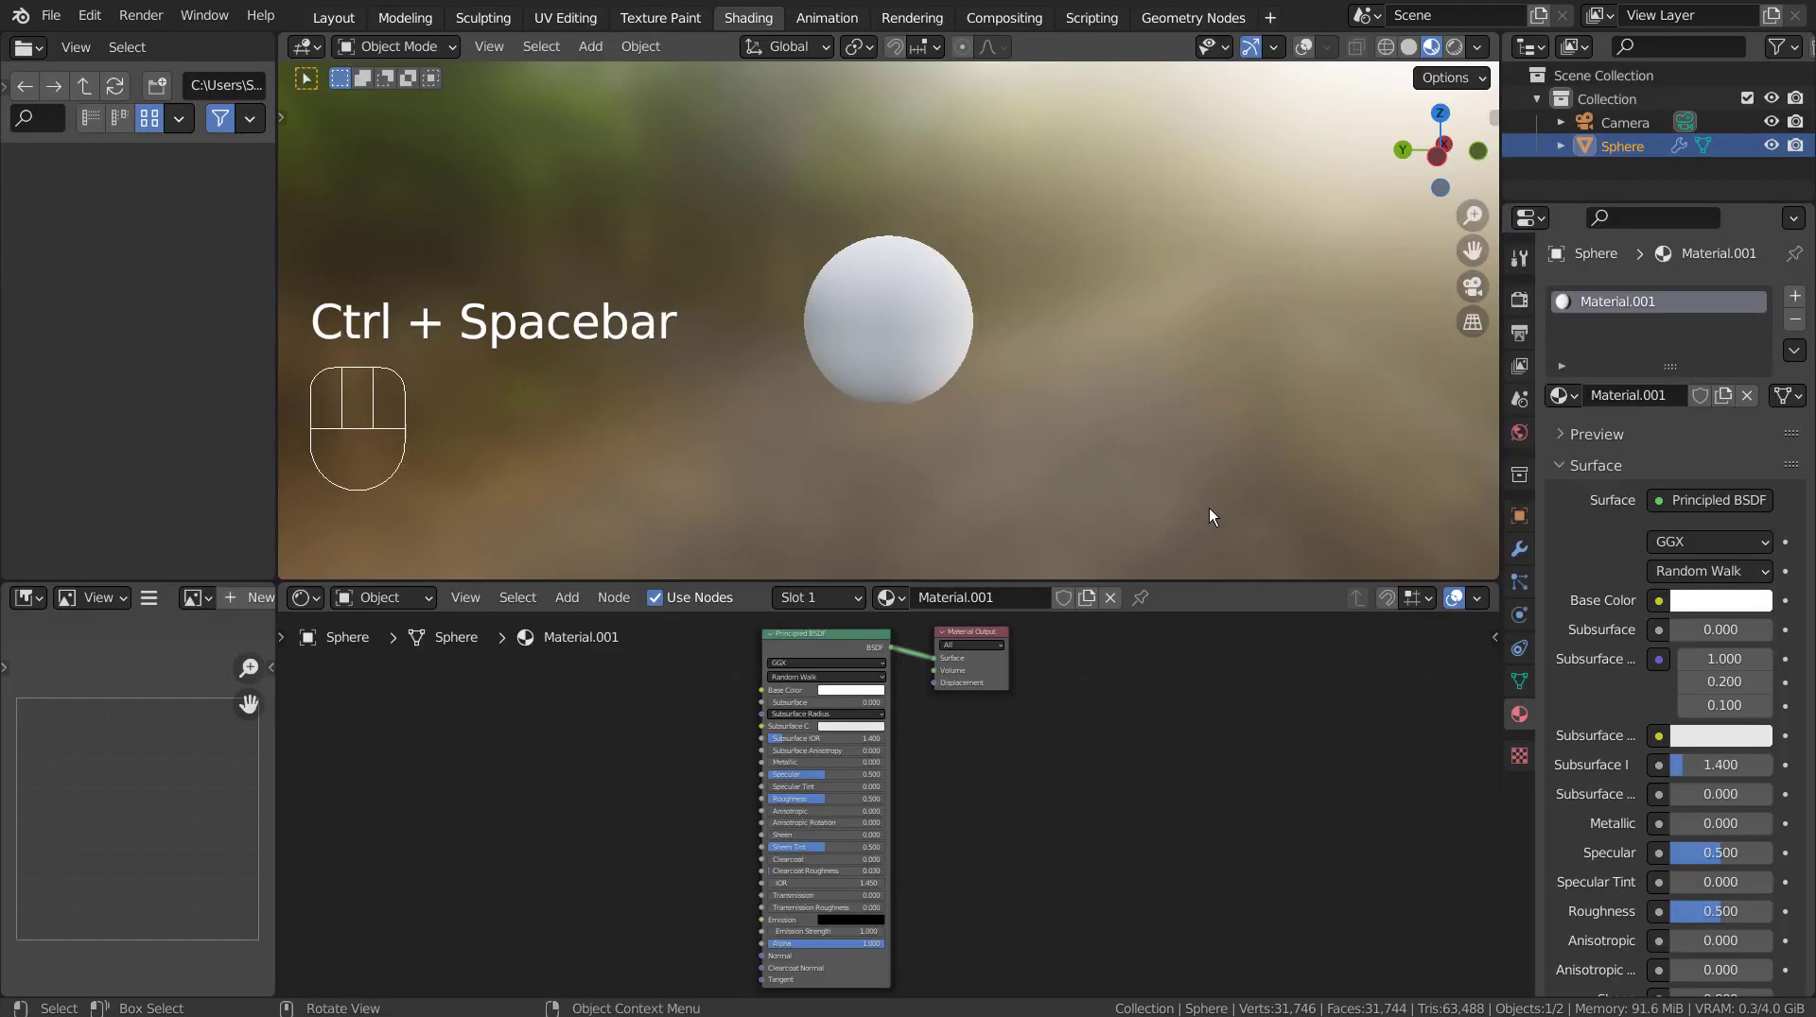
shift+middle_drag(1094, 860, 1133, 679)
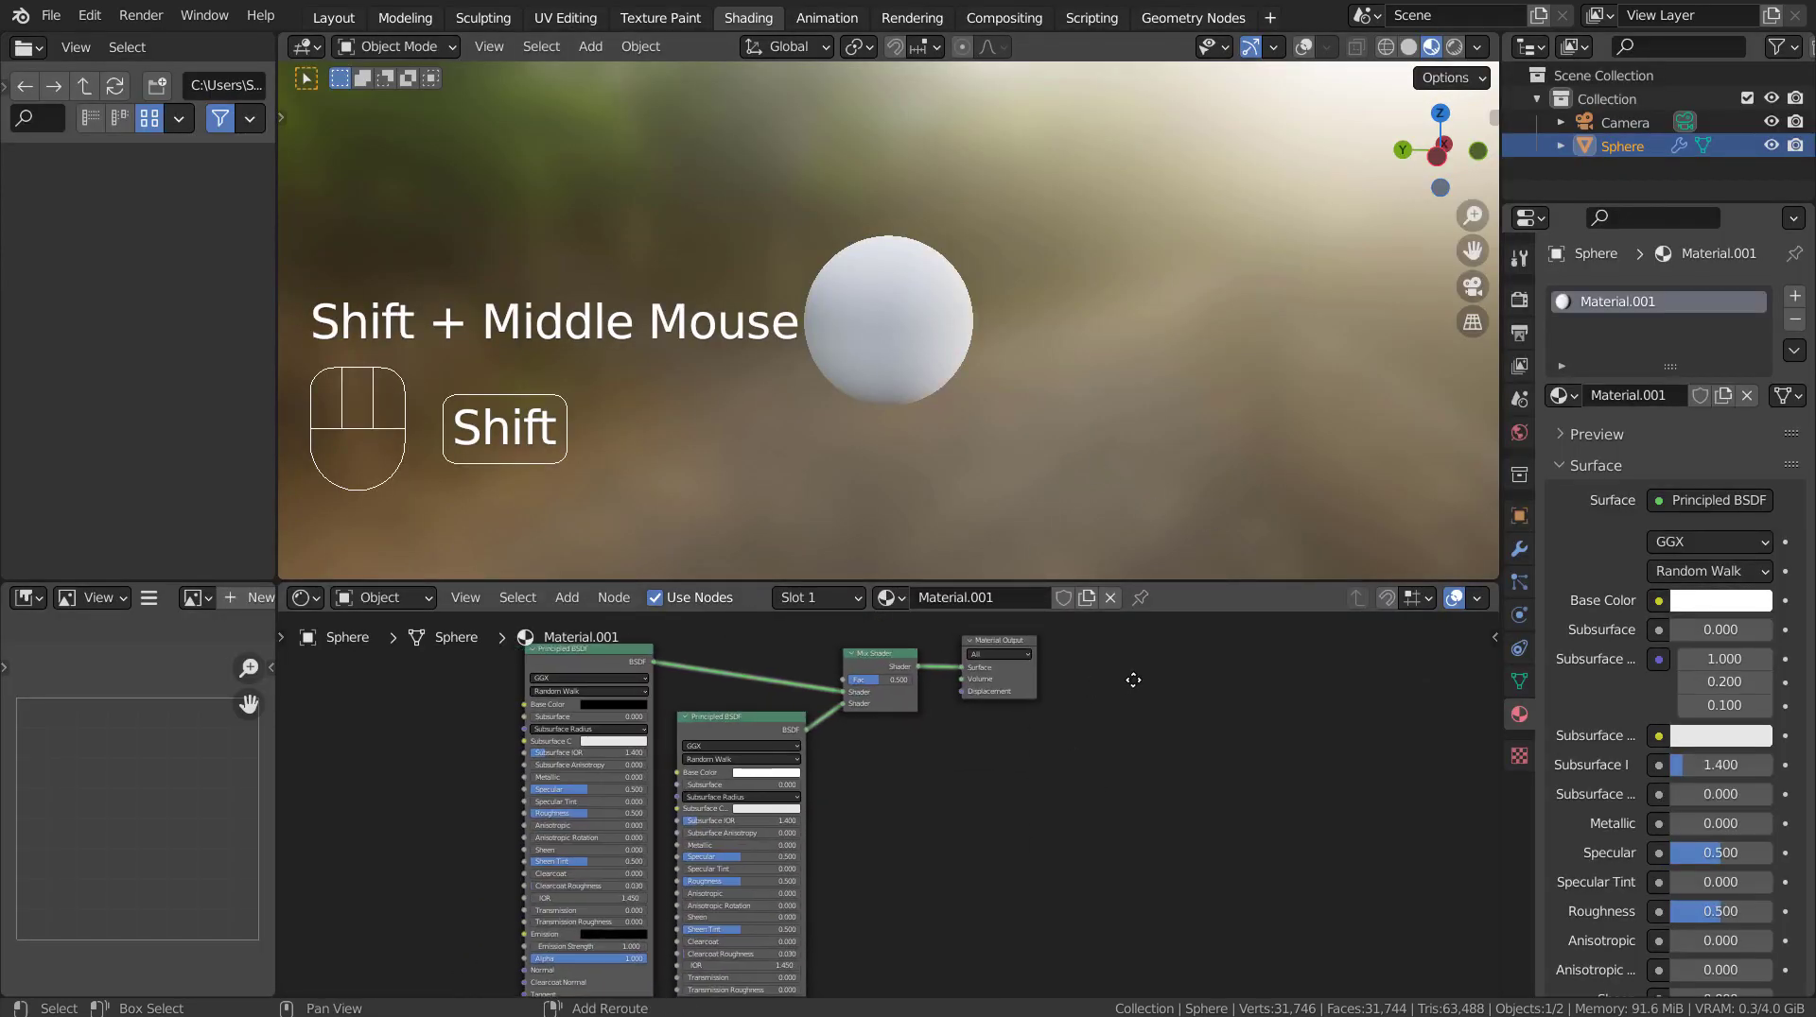
click(1004, 636)
click(1012, 775)
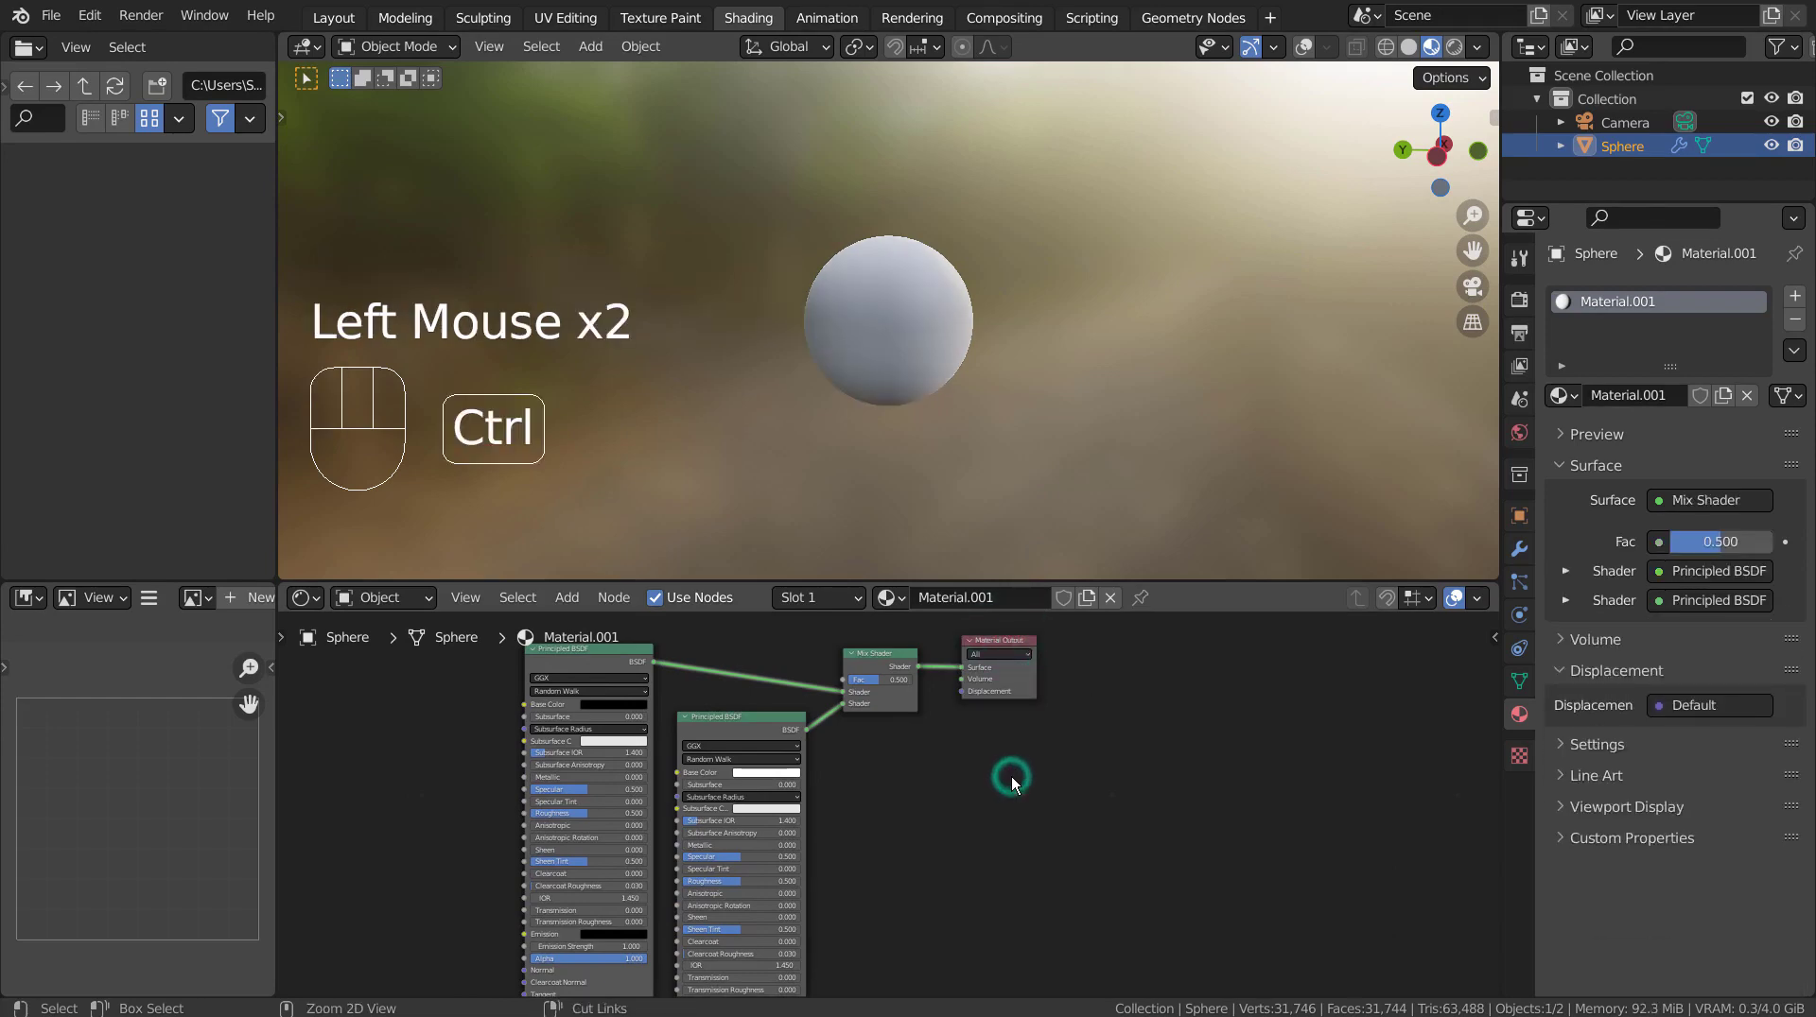
Step: Maximize the node editor and fit the whole node tree in view
key(ctrl+space)
shift+middle_drag(949, 709, 1206, 679)
scroll(1184, 637, down, 1)
scroll(1190, 660, down, 1)
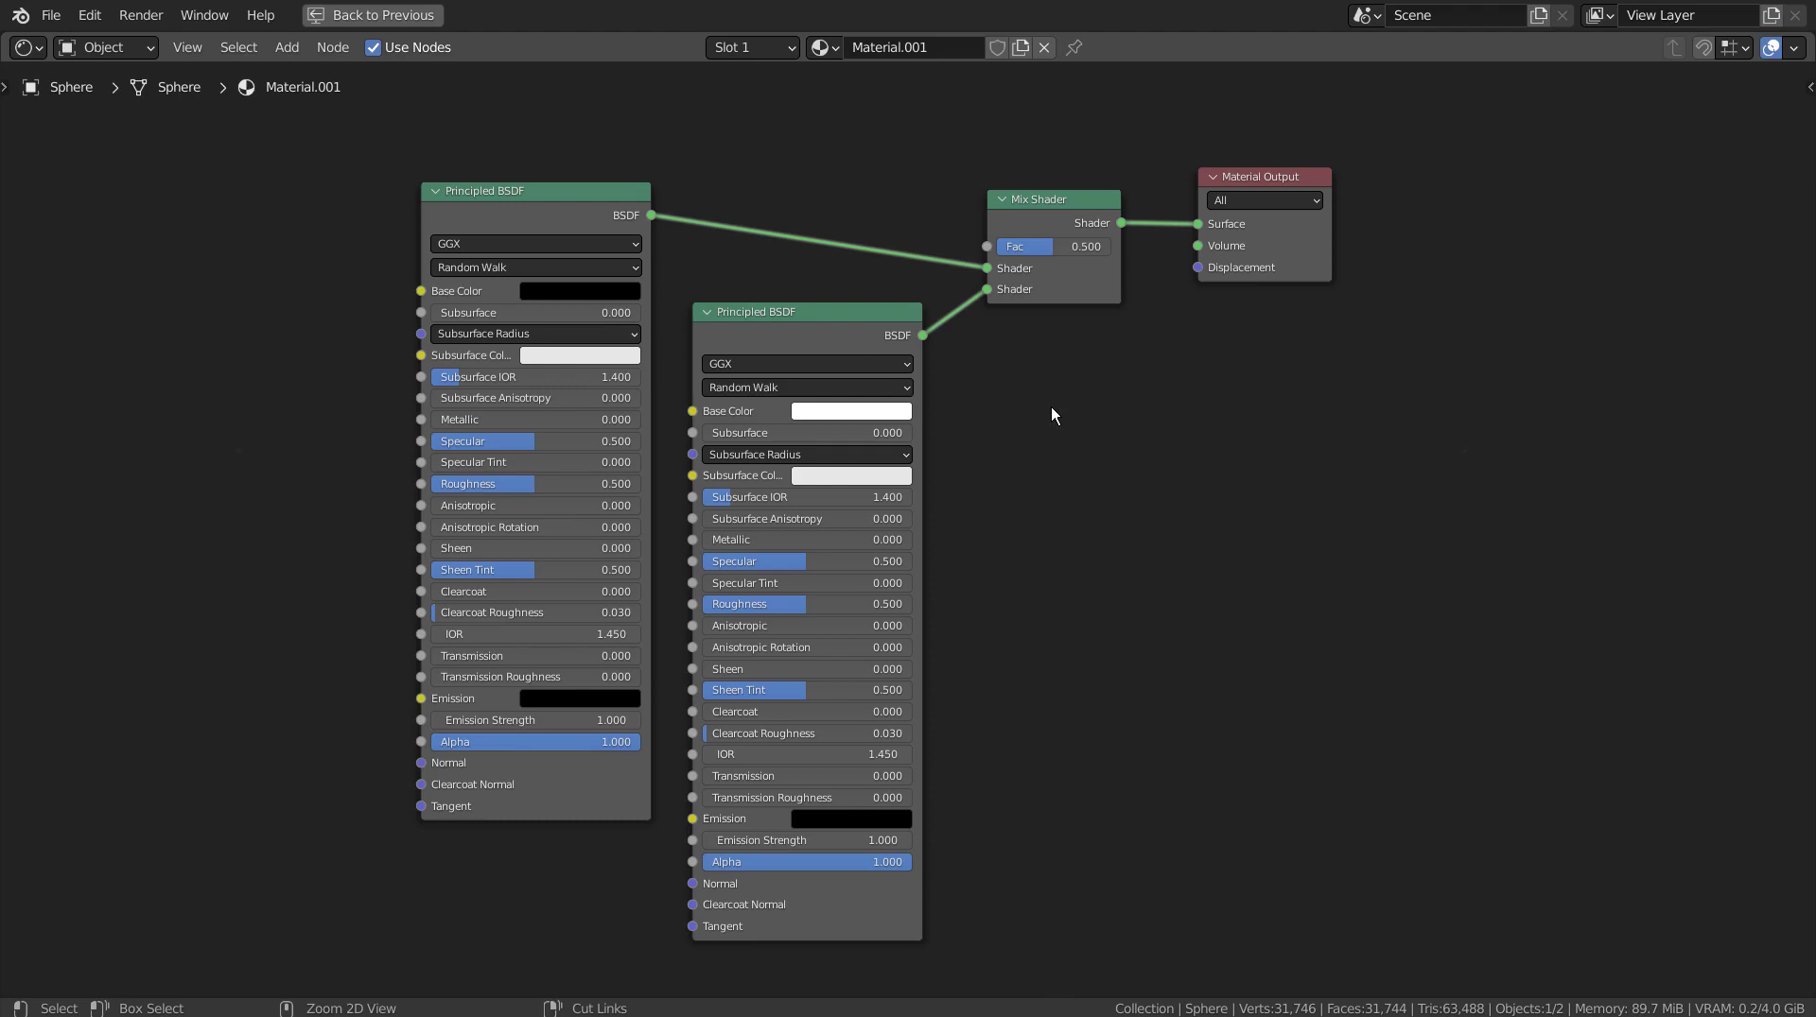
Step: Restore the Shading layout and centre the Mix Shader and Material Output nodes
key(ctrl+space)
scroll(934, 356, up, 3)
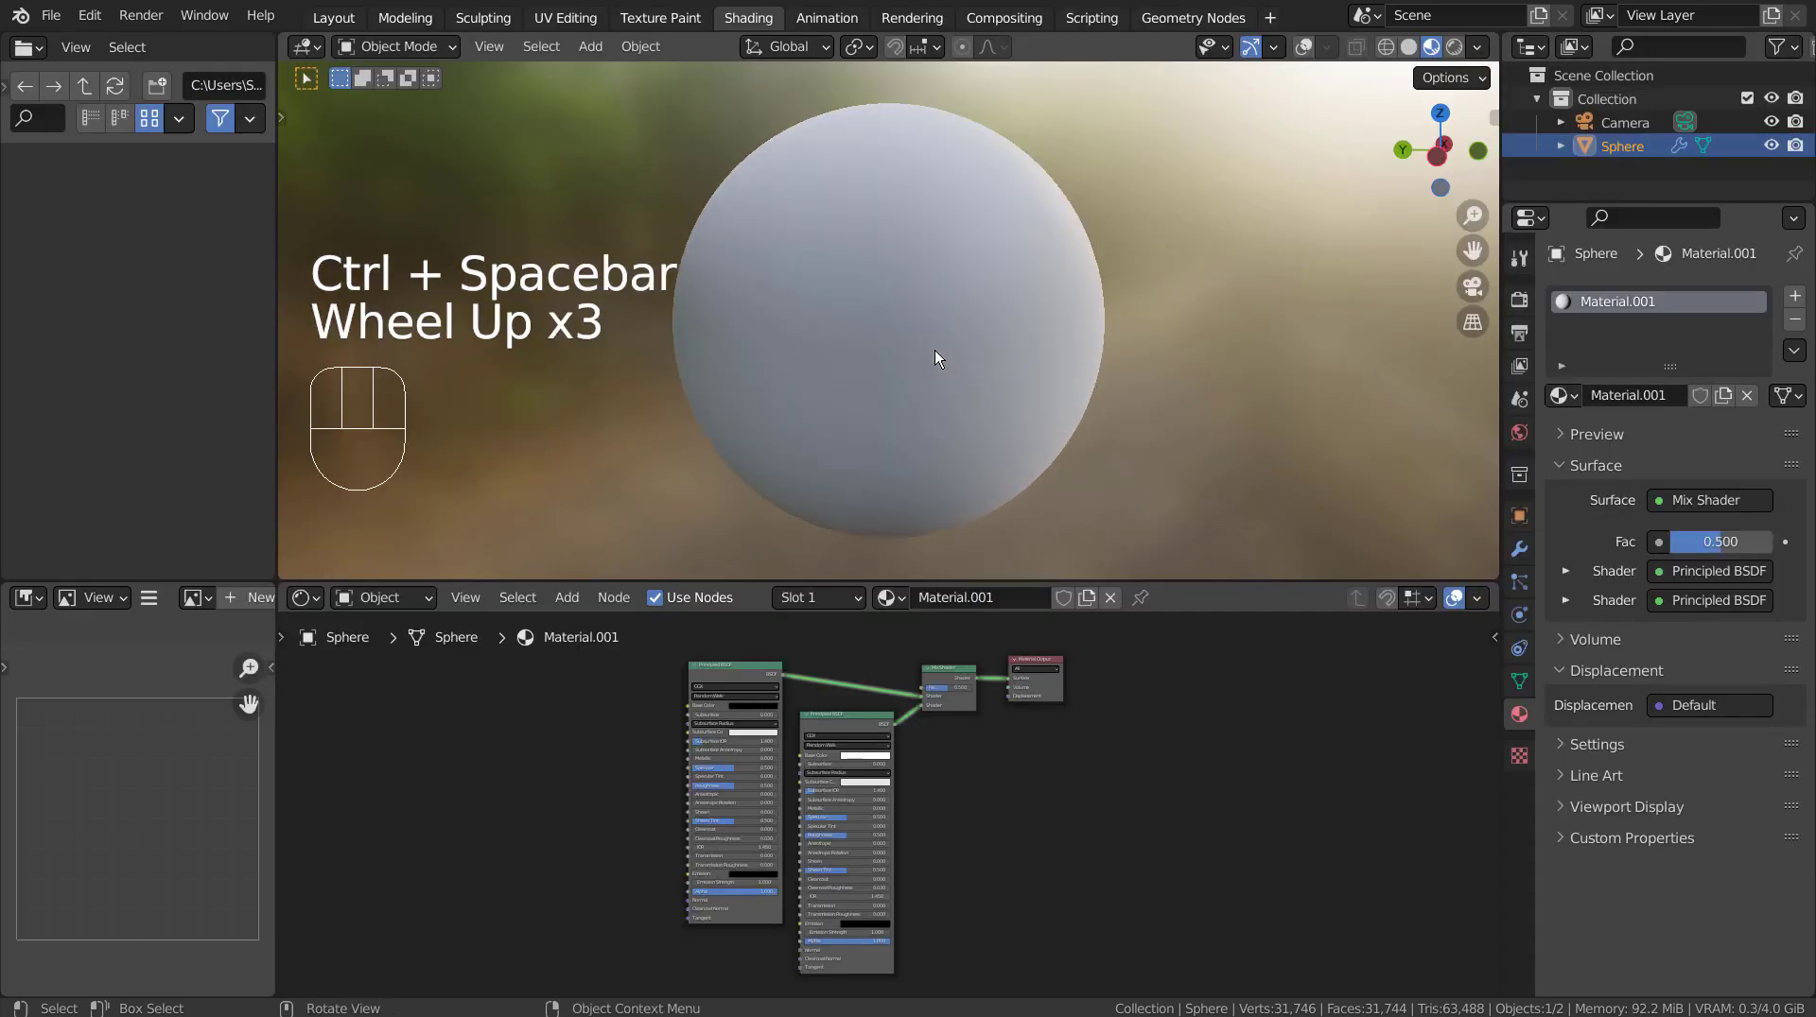
mouse_move(1070, 371)
middle_down()
mouse_move(883, 344)
mouse_move(1094, 365)
mouse_move(1059, 368)
middle_up()
shift+middle_drag(1125, 690, 1112, 473)
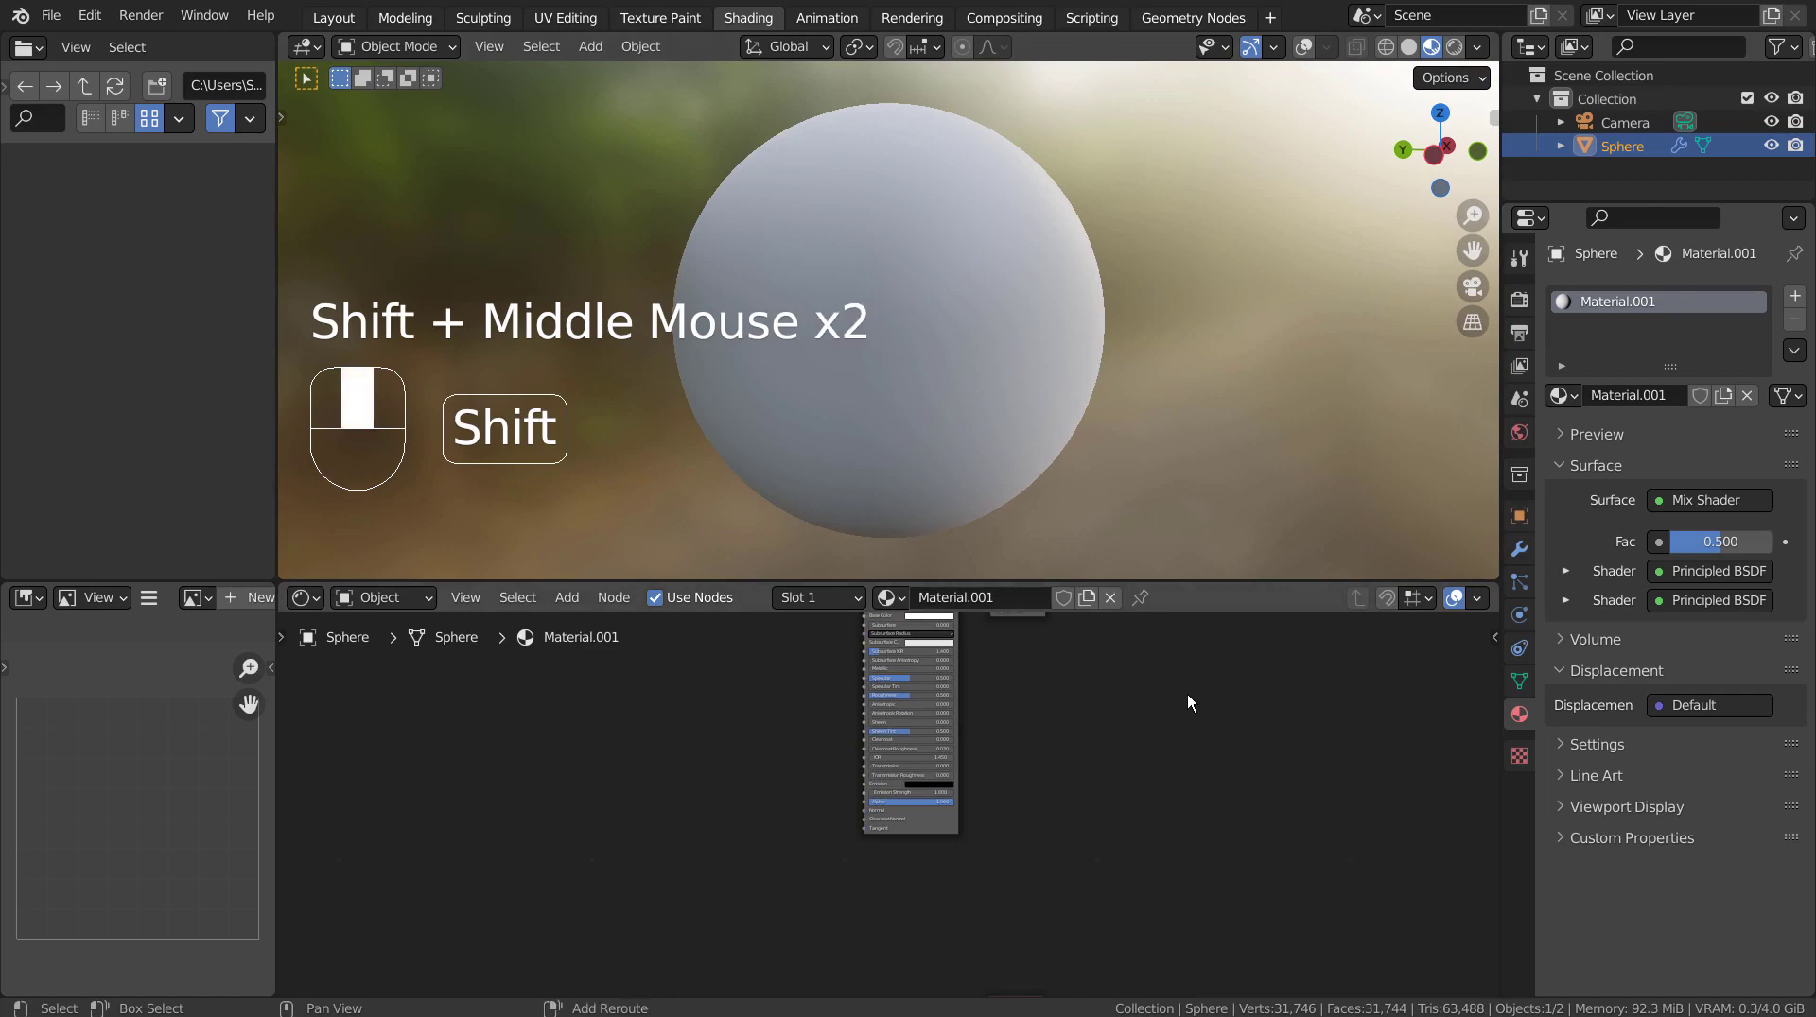
shift+middle_drag(1188, 701, 1150, 851)
click(979, 724)
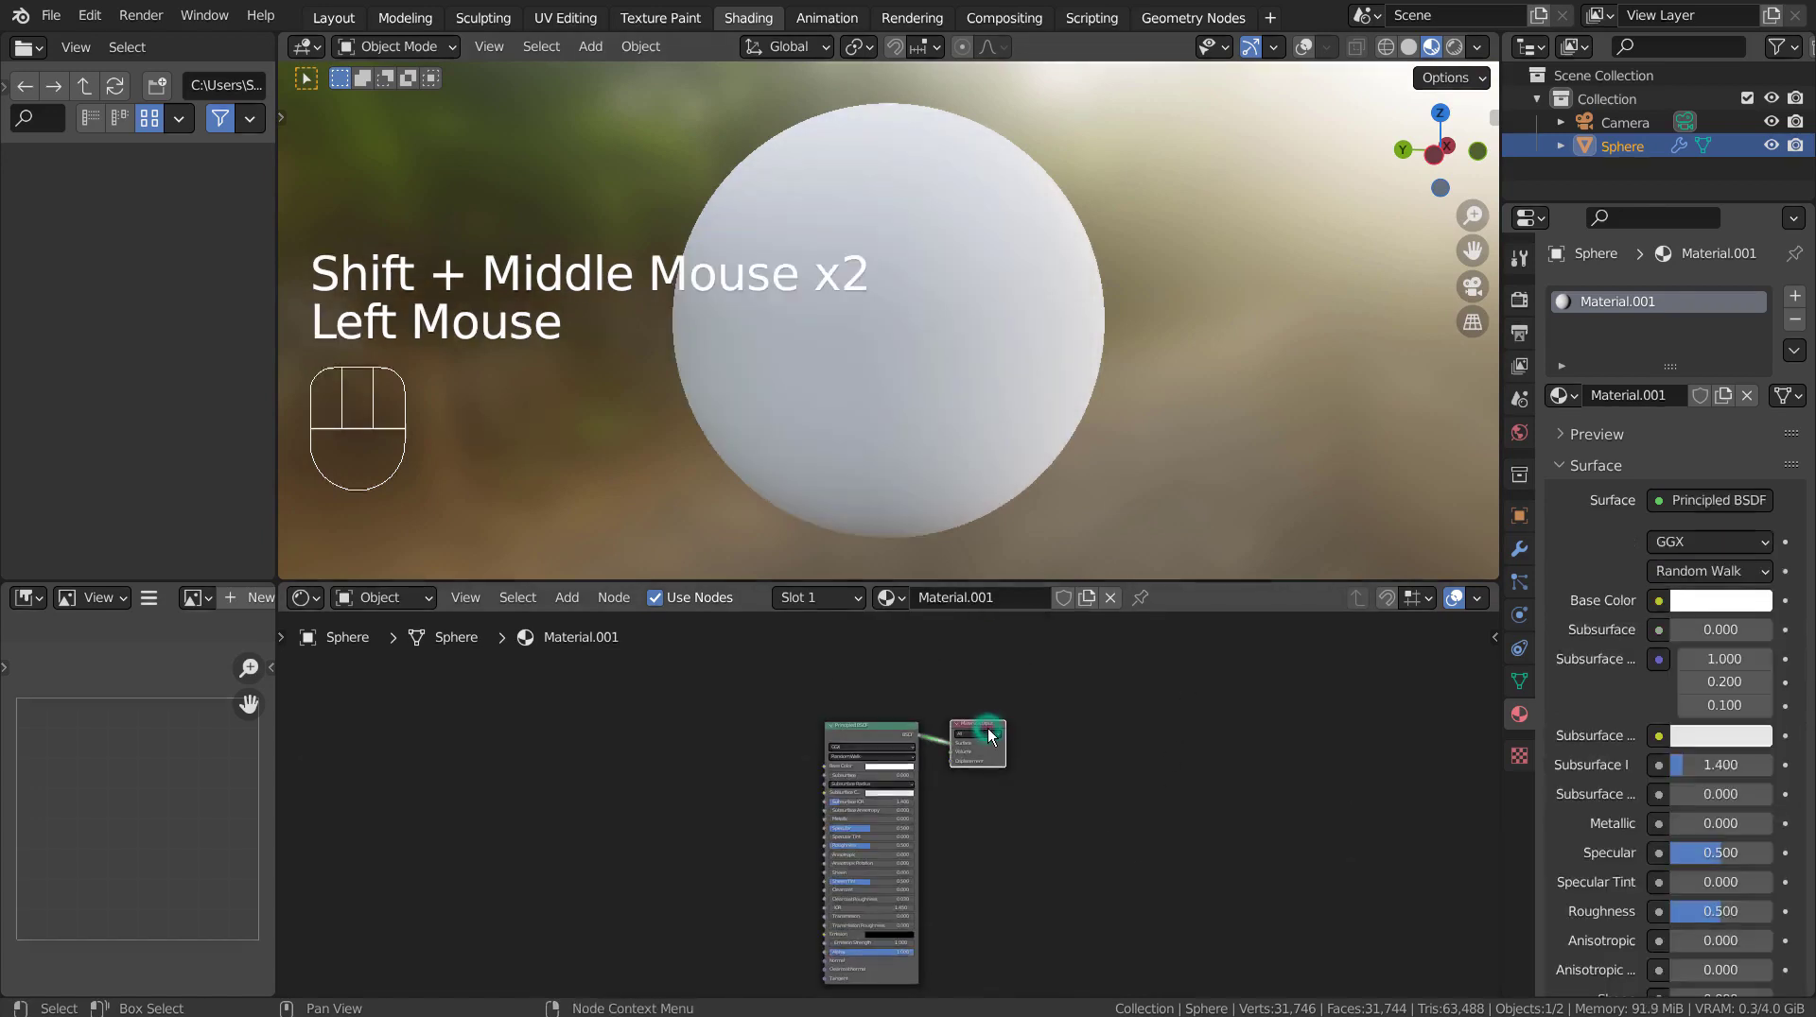
shift+middle_drag(1252, 866, 1220, 756)
click(939, 677)
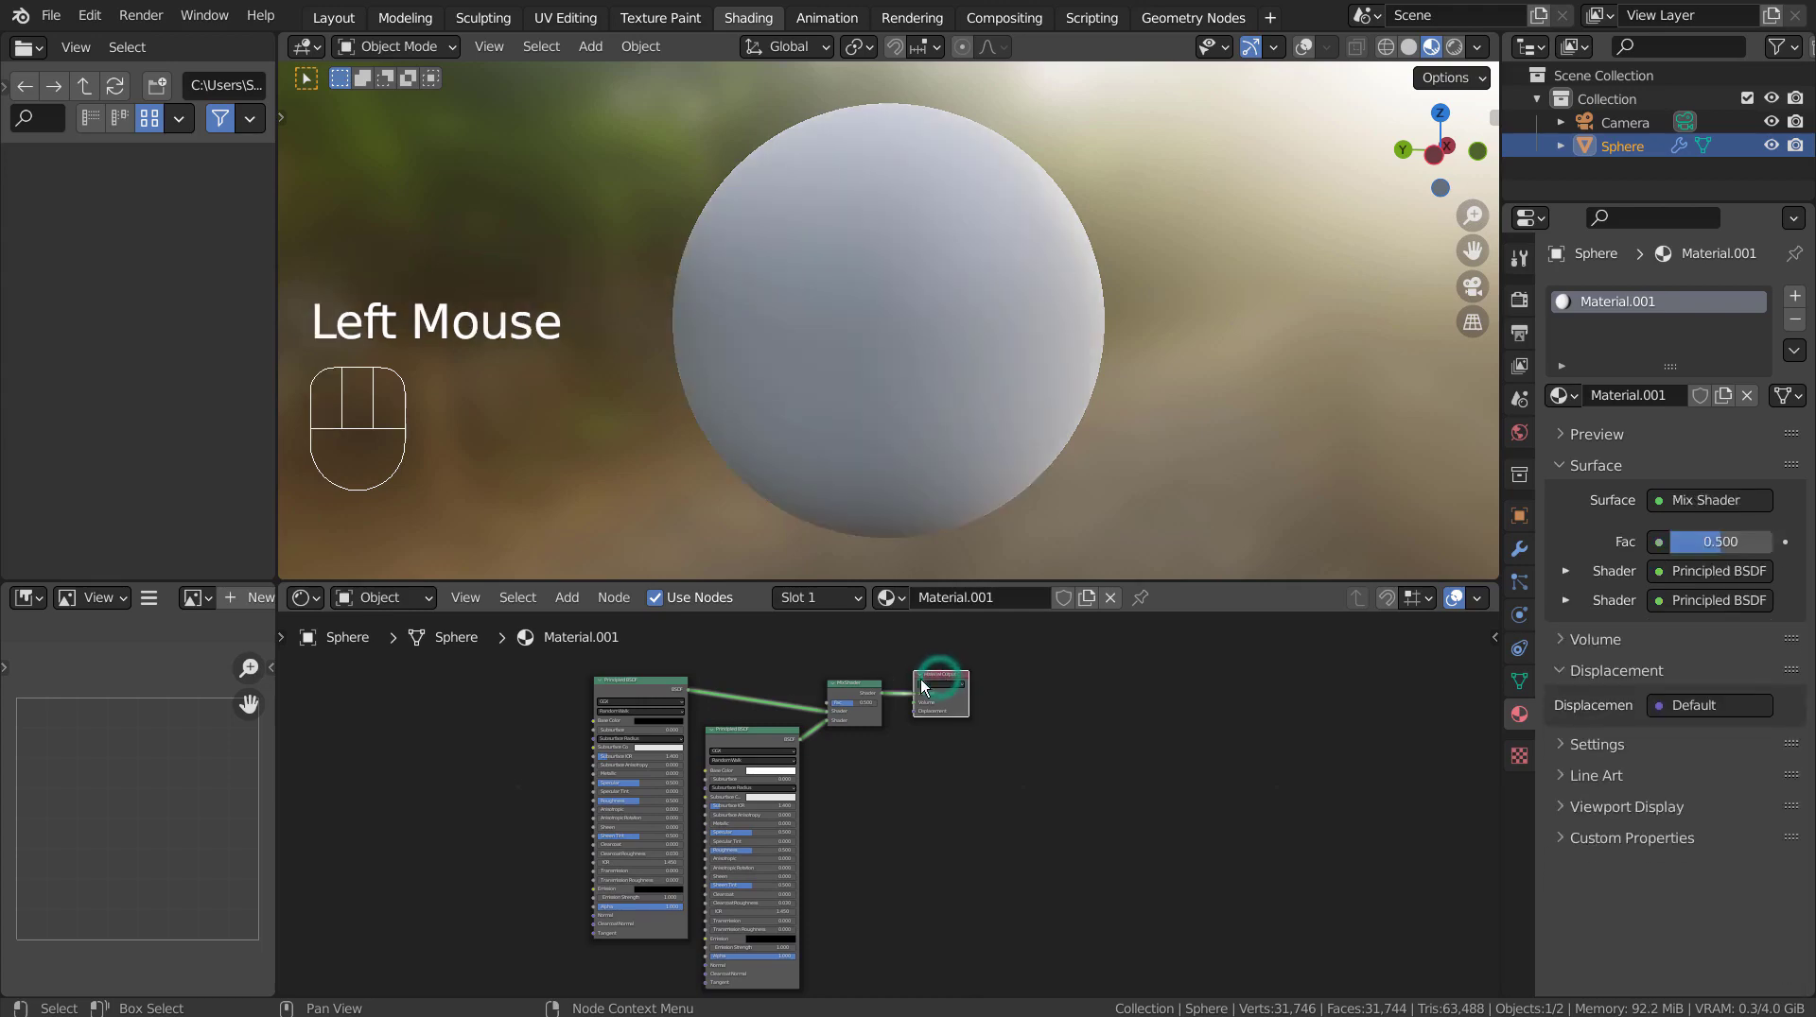
scroll(855, 707, up, 4)
shift+middle_drag(855, 707, 898, 836)
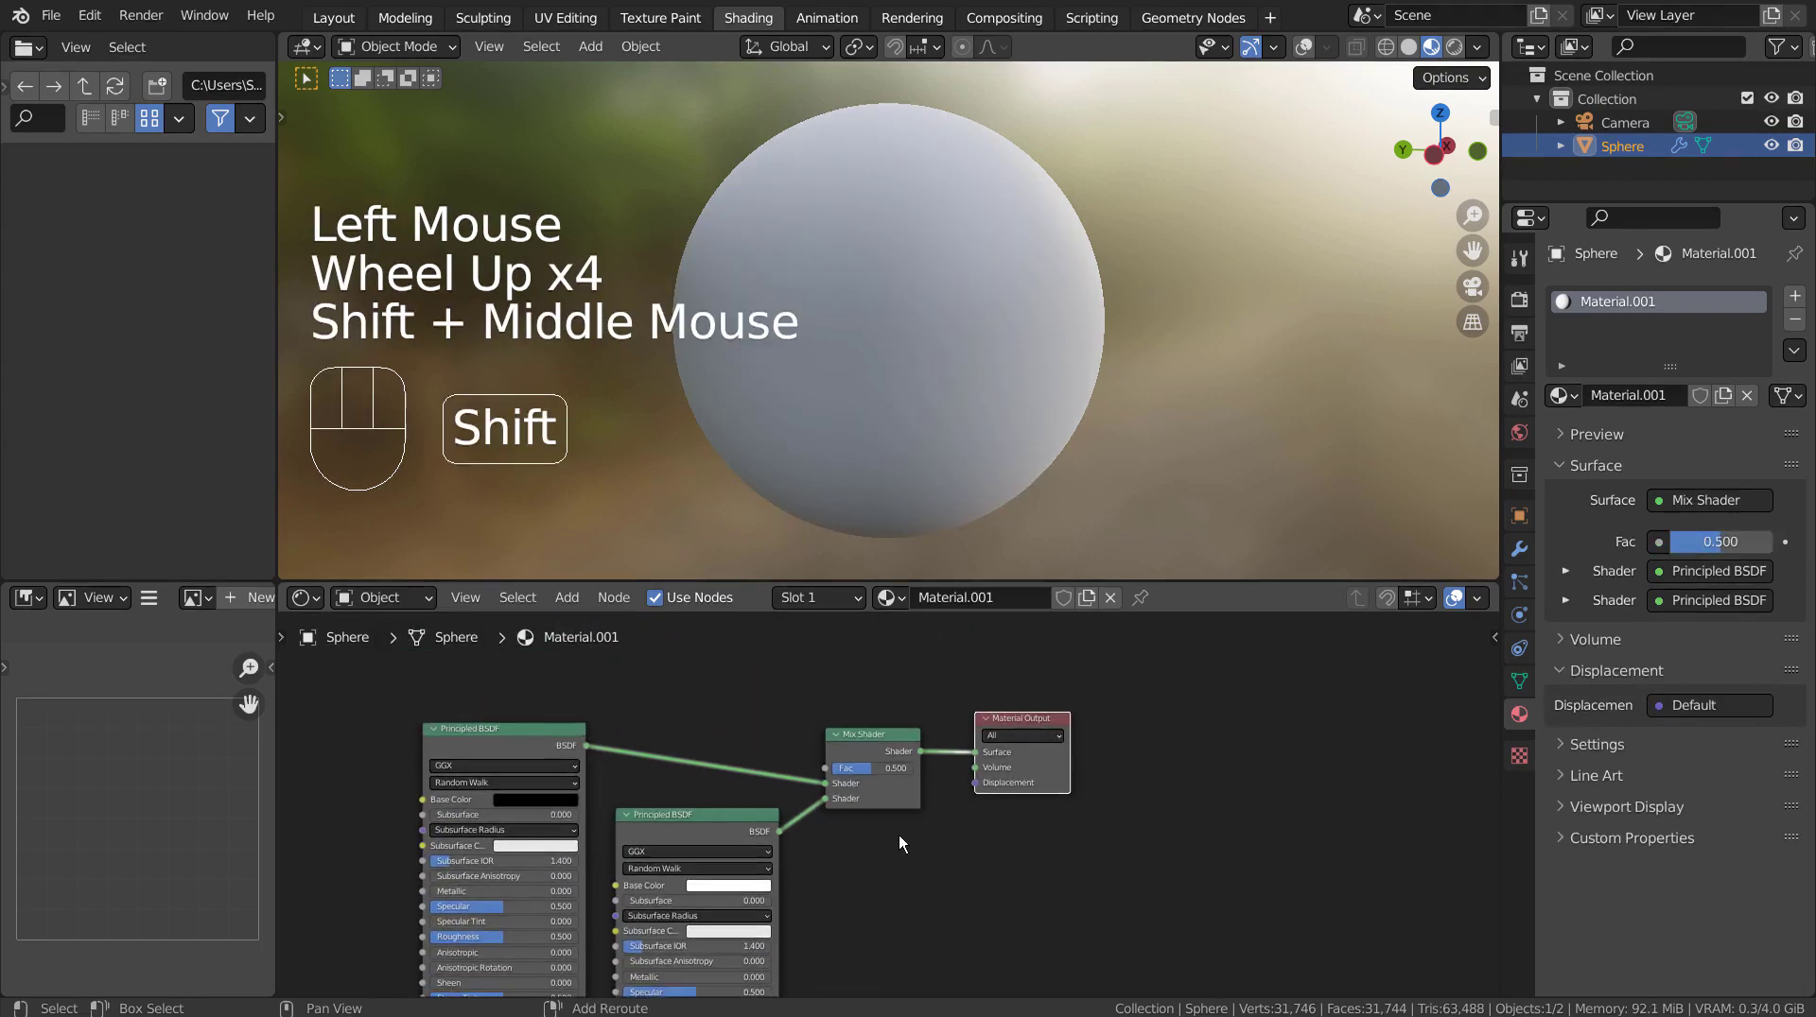
scroll(899, 836, up, 3)
Step: Test a Mix Shader Fac change, undo it back to 0.500, and clear space on the left
mouse_move(850, 747)
mouse_down()
mouse_move(898, 747)
mouse_move(794, 747)
mouse_move(837, 747)
mouse_move(820, 747)
mouse_up()
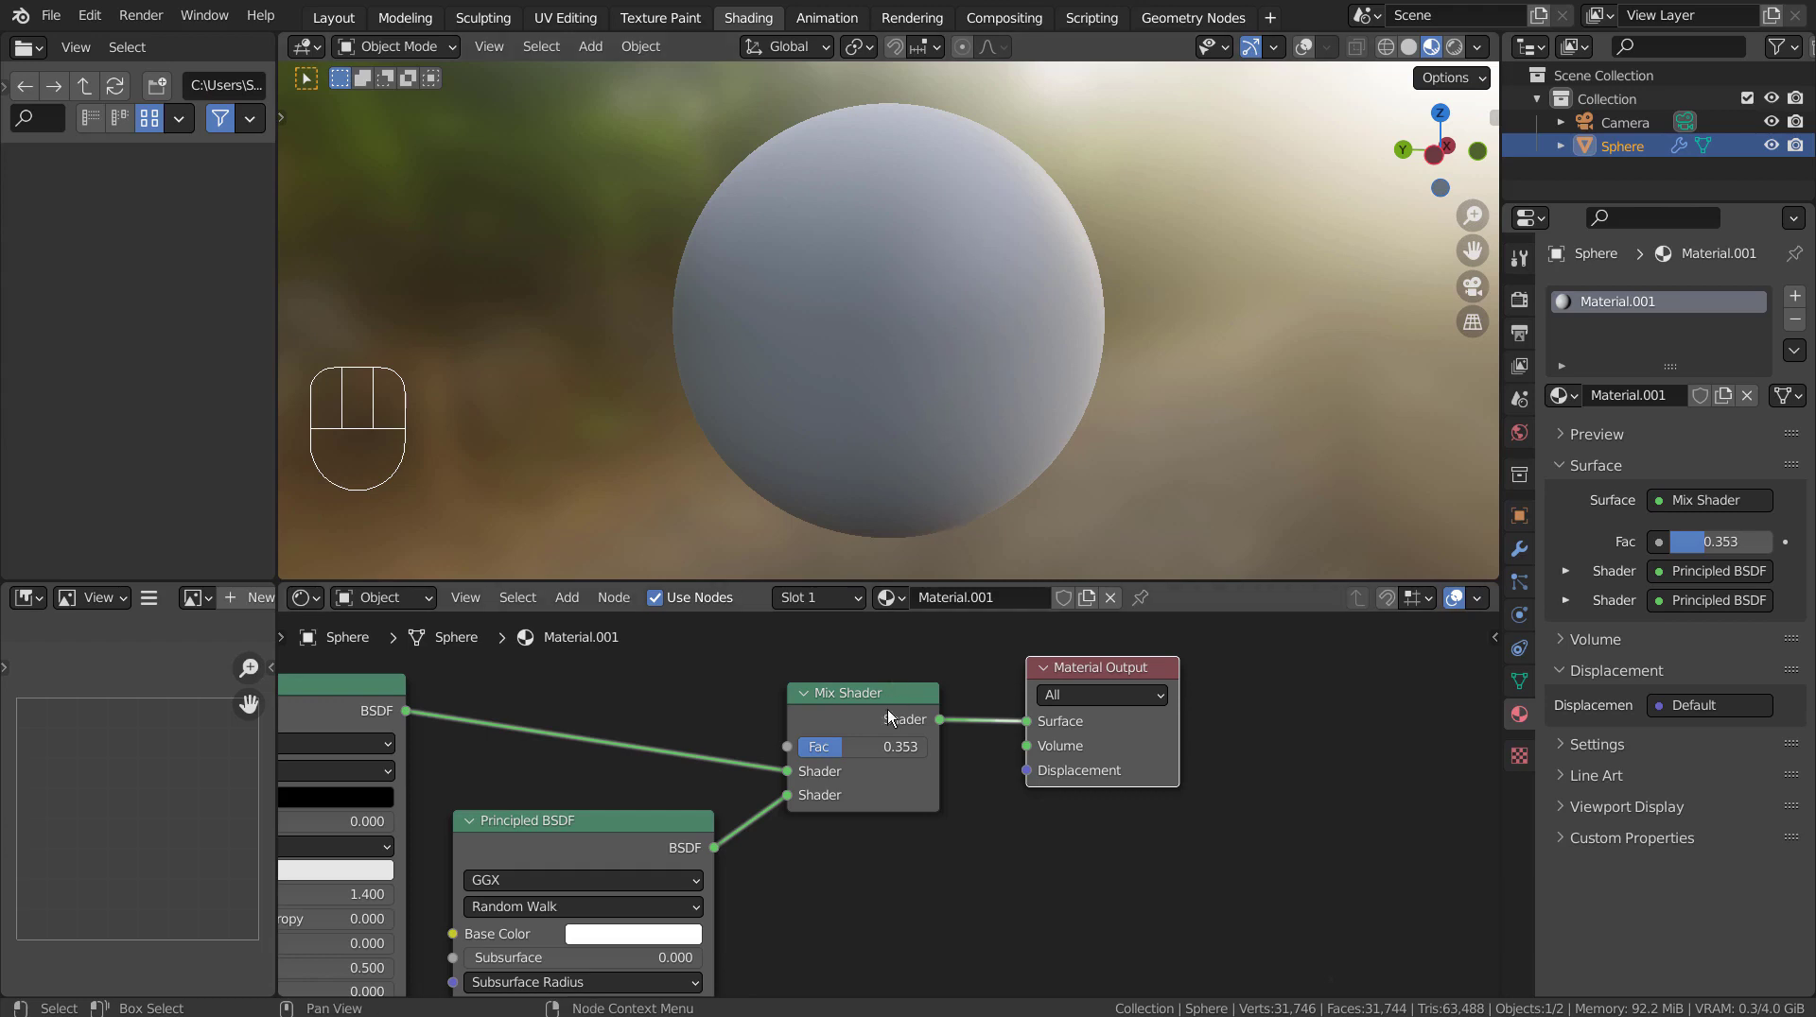
key(ctrl+z)
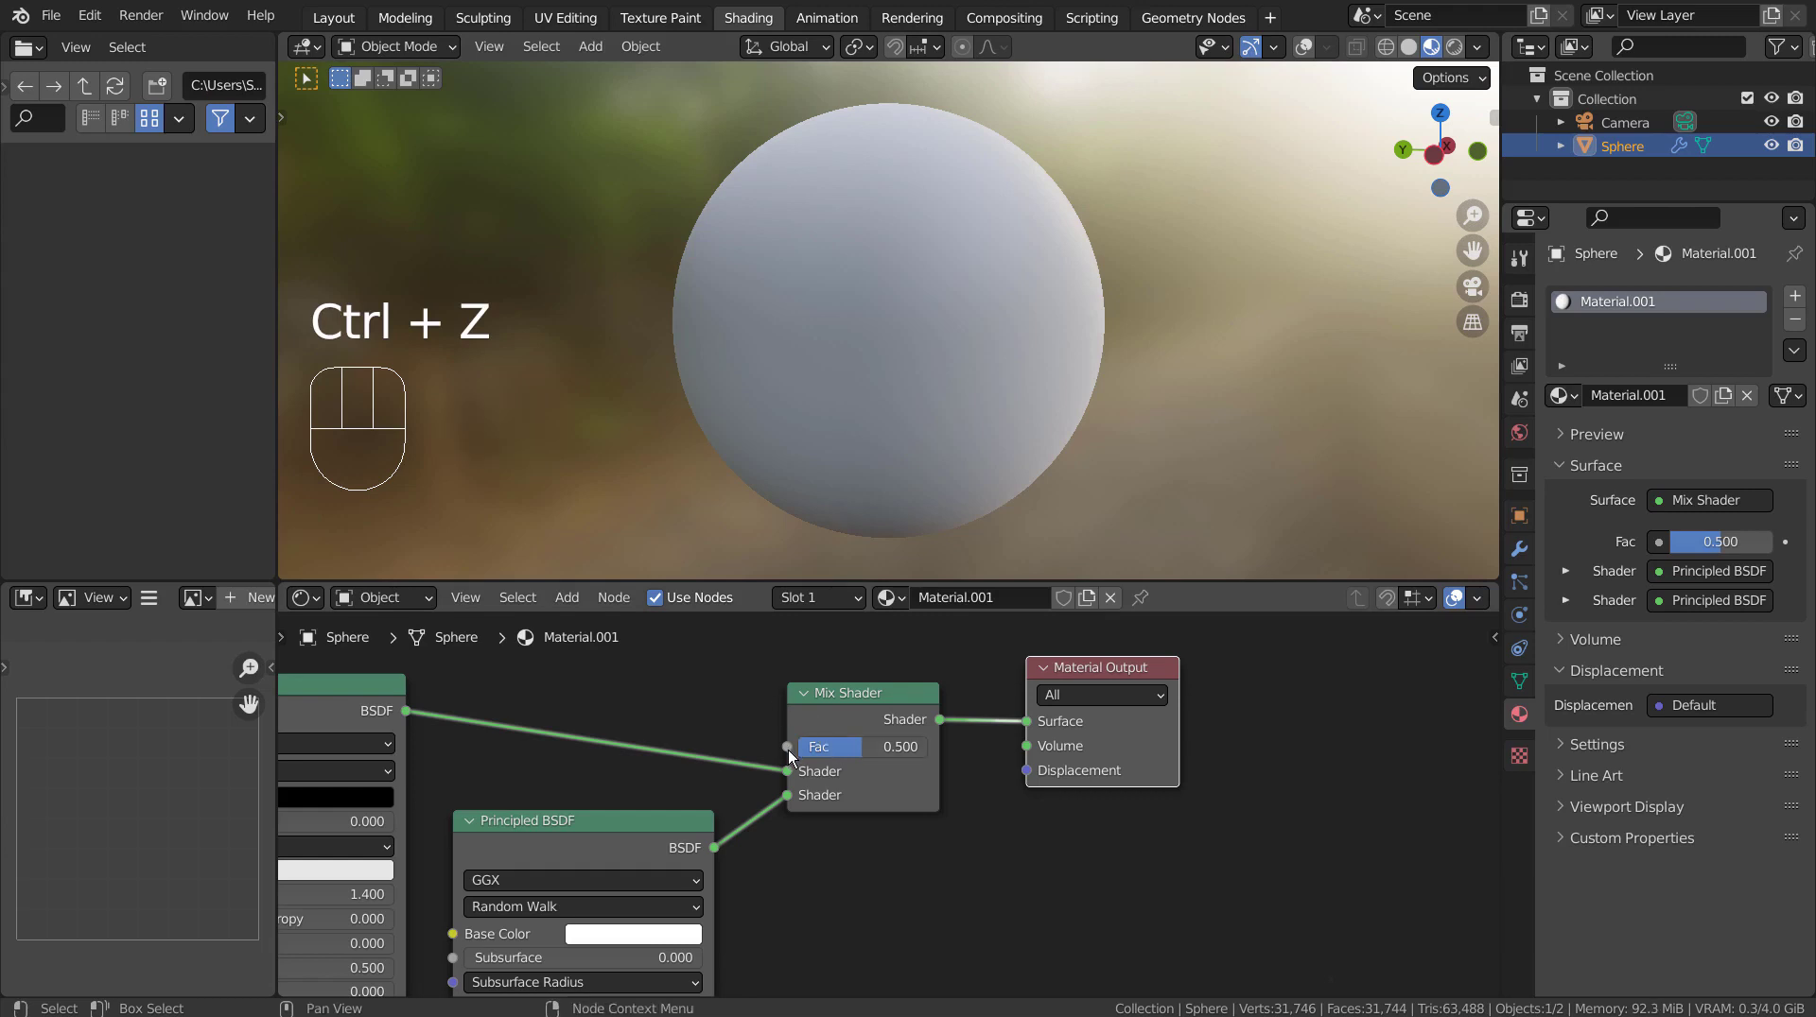
drag(787, 748, 668, 688)
shift+middle_drag(689, 702, 1053, 821)
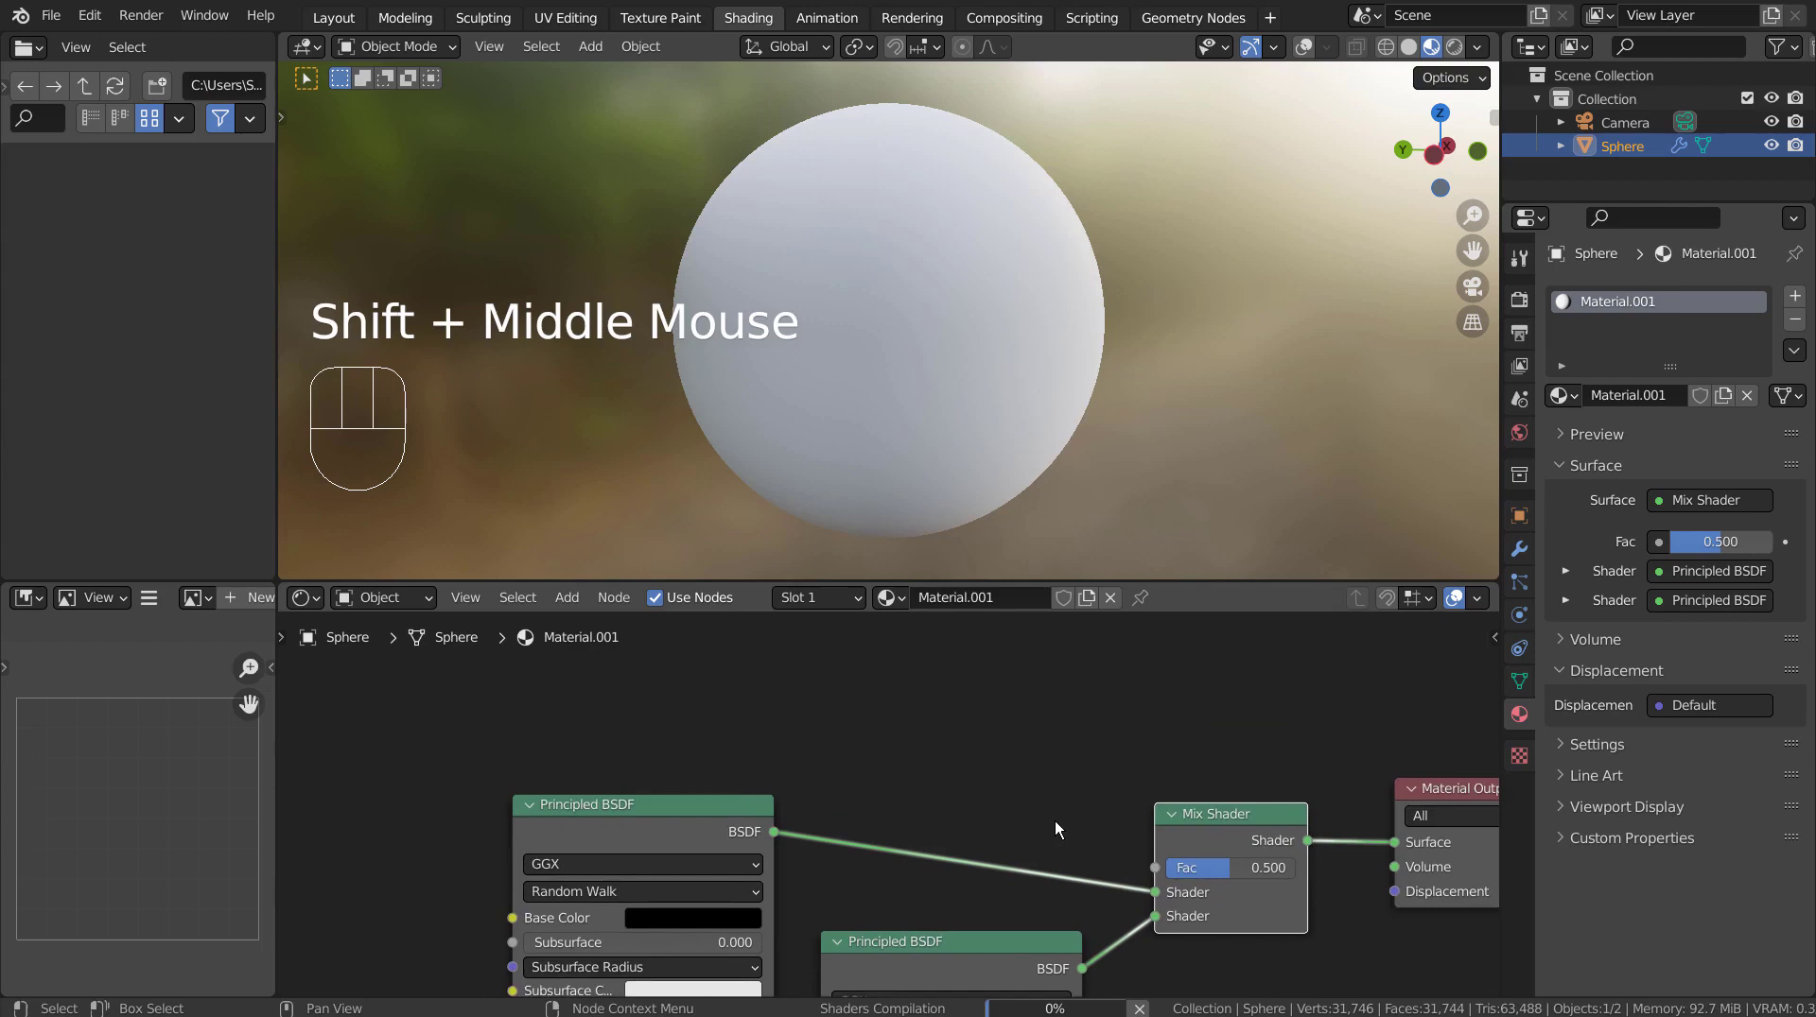
scroll(1051, 817, down, 3)
Step: Add a Musgrave Texture via search and connect its Height to the Mix Shader Fac
key(shift+a)
click(510, 722)
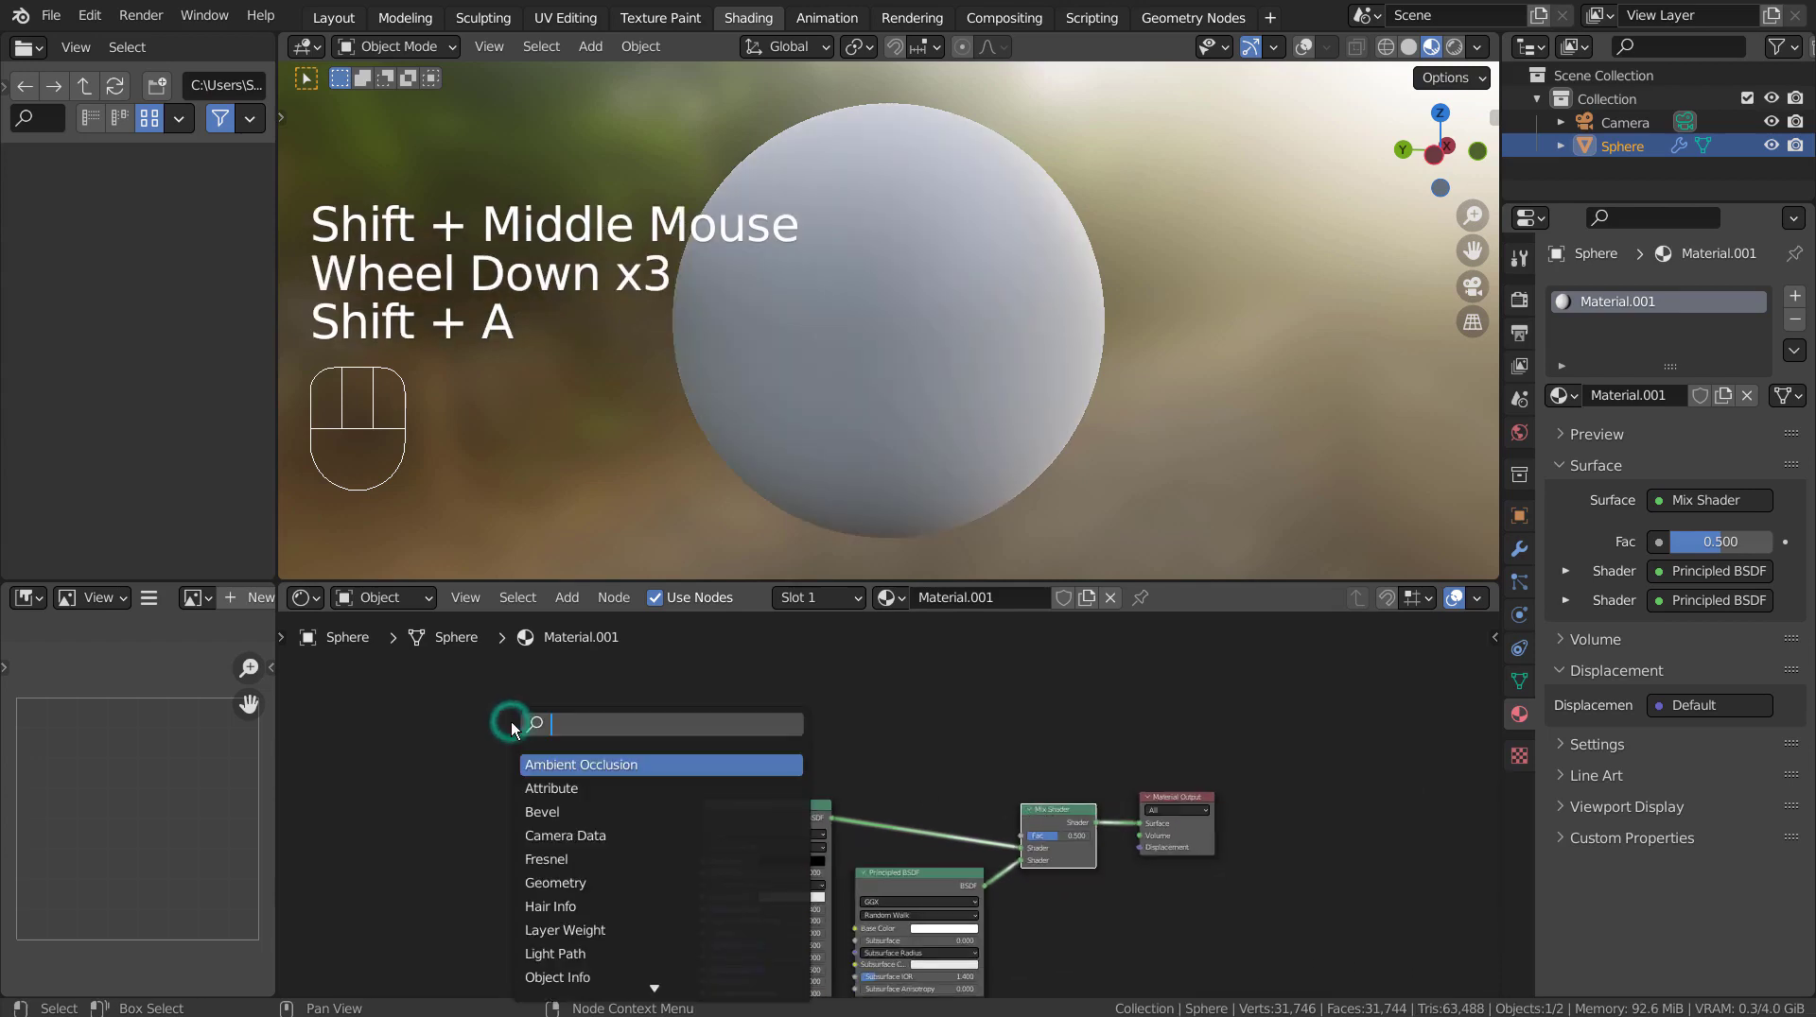
text(mus)
key(Return)
click(510, 722)
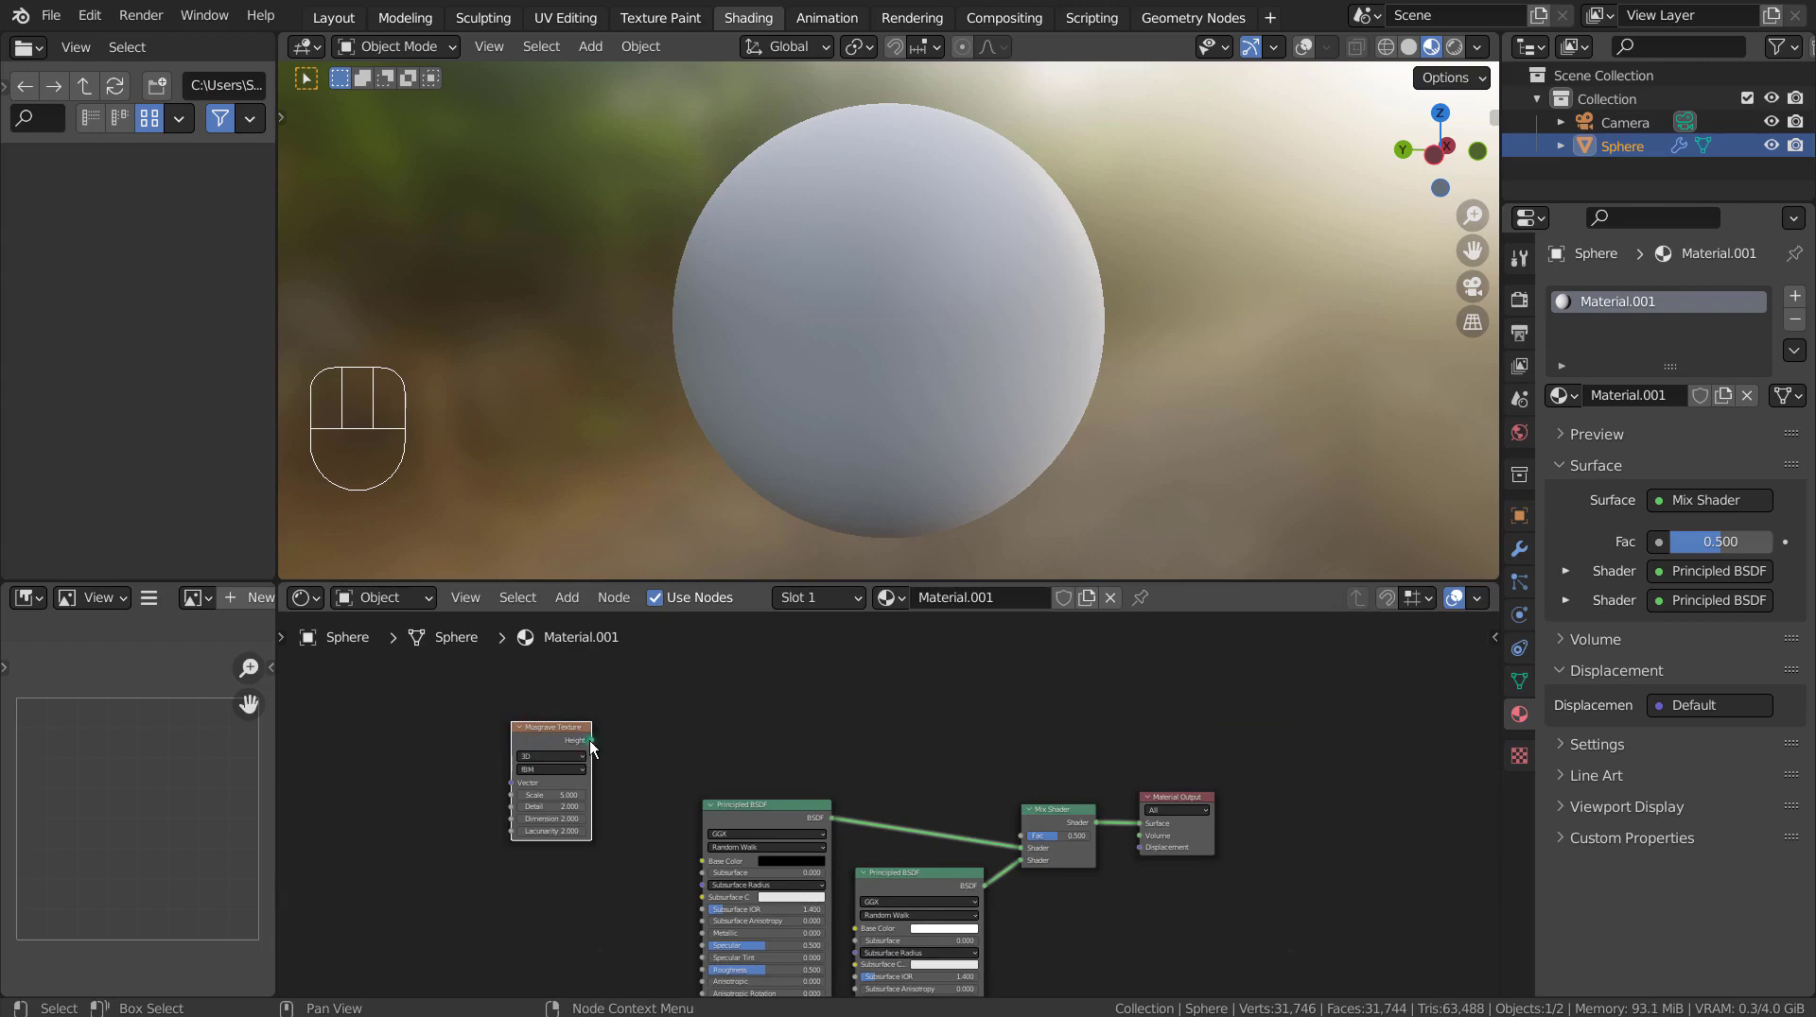
drag(590, 740, 1025, 838)
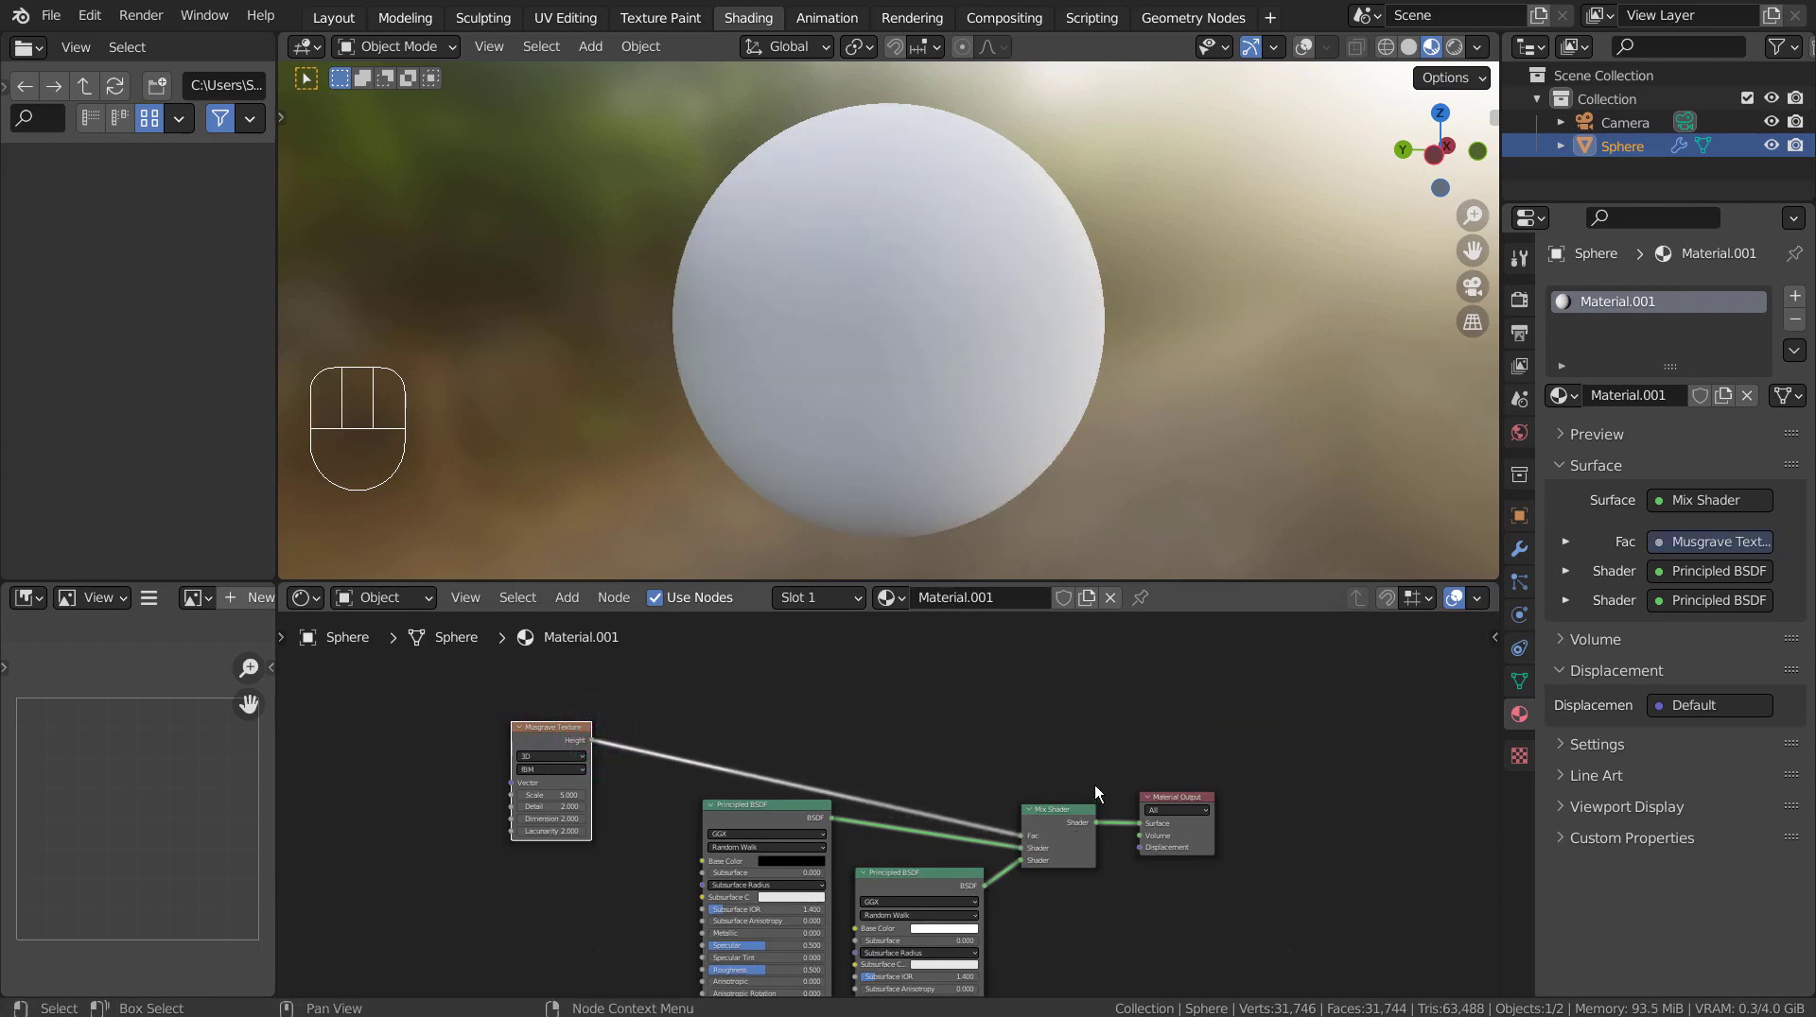
Step: Set the Musgrave Texture Scale to 3.800 while checking the spotted sphere
middle_drag(1025, 298, 866, 283)
scroll(866, 283, up, 2)
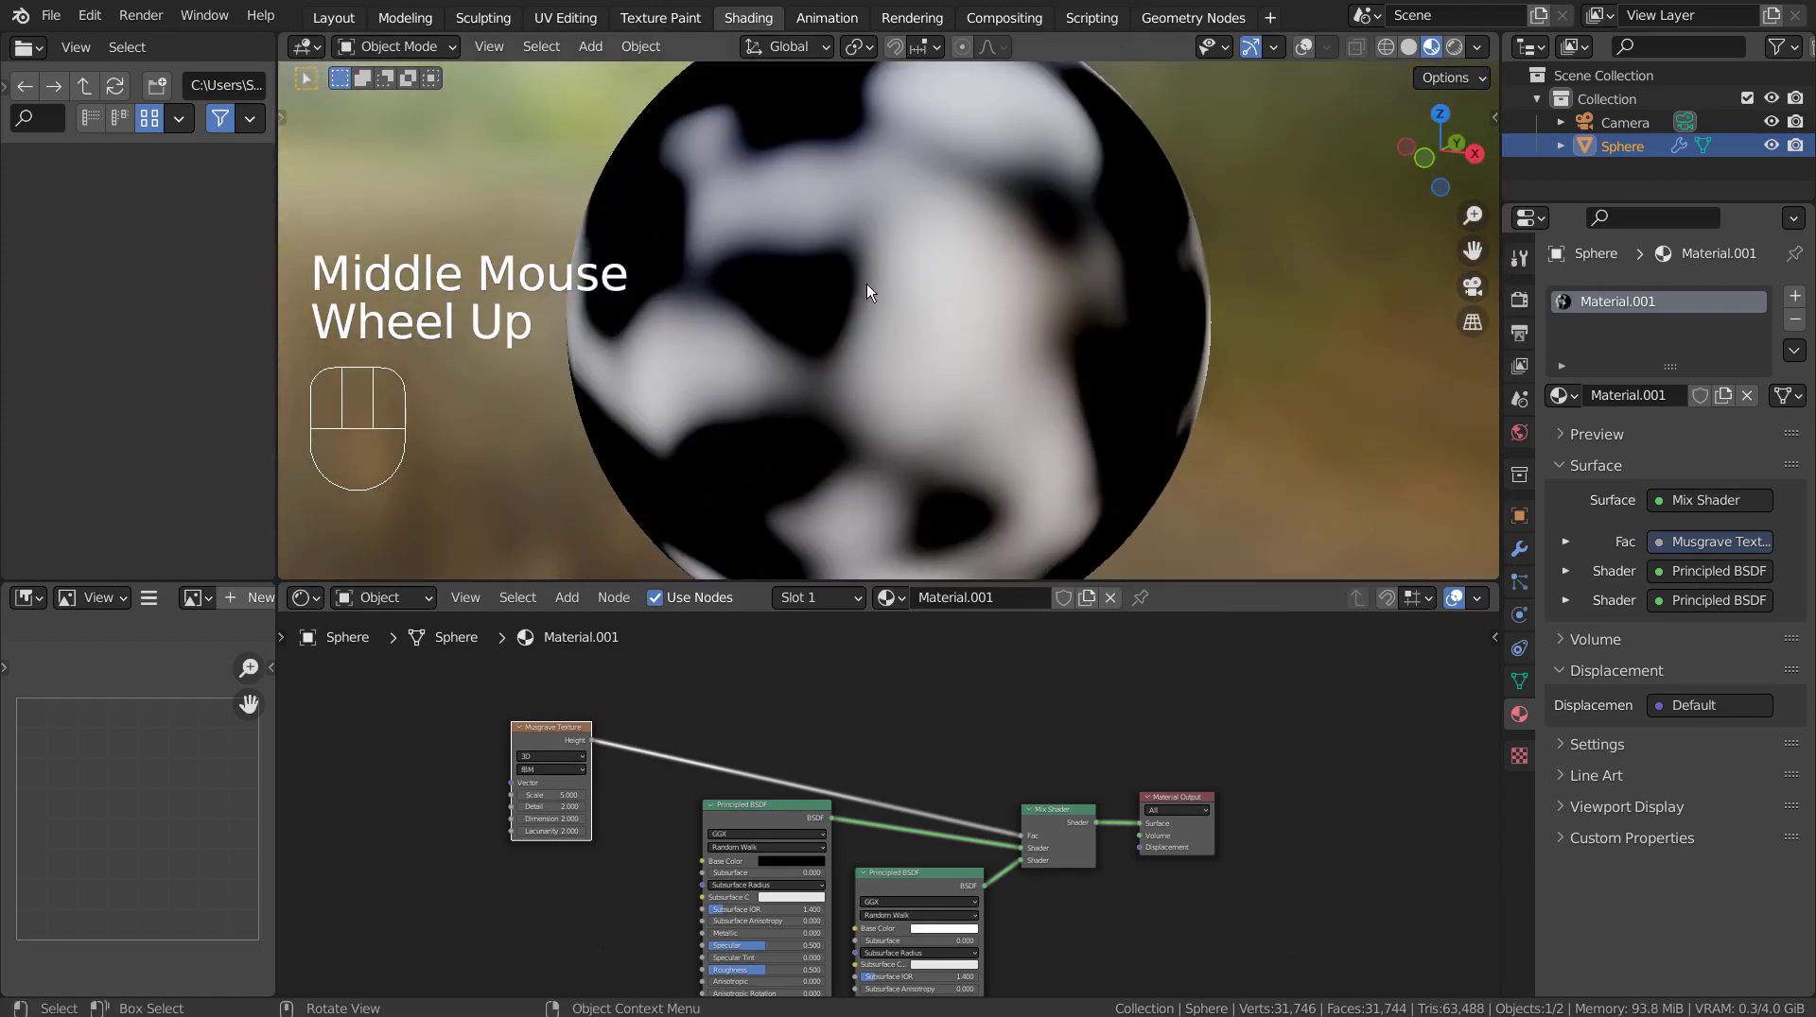
scroll(666, 792, up, 5)
shift+middle_drag(666, 792, 821, 798)
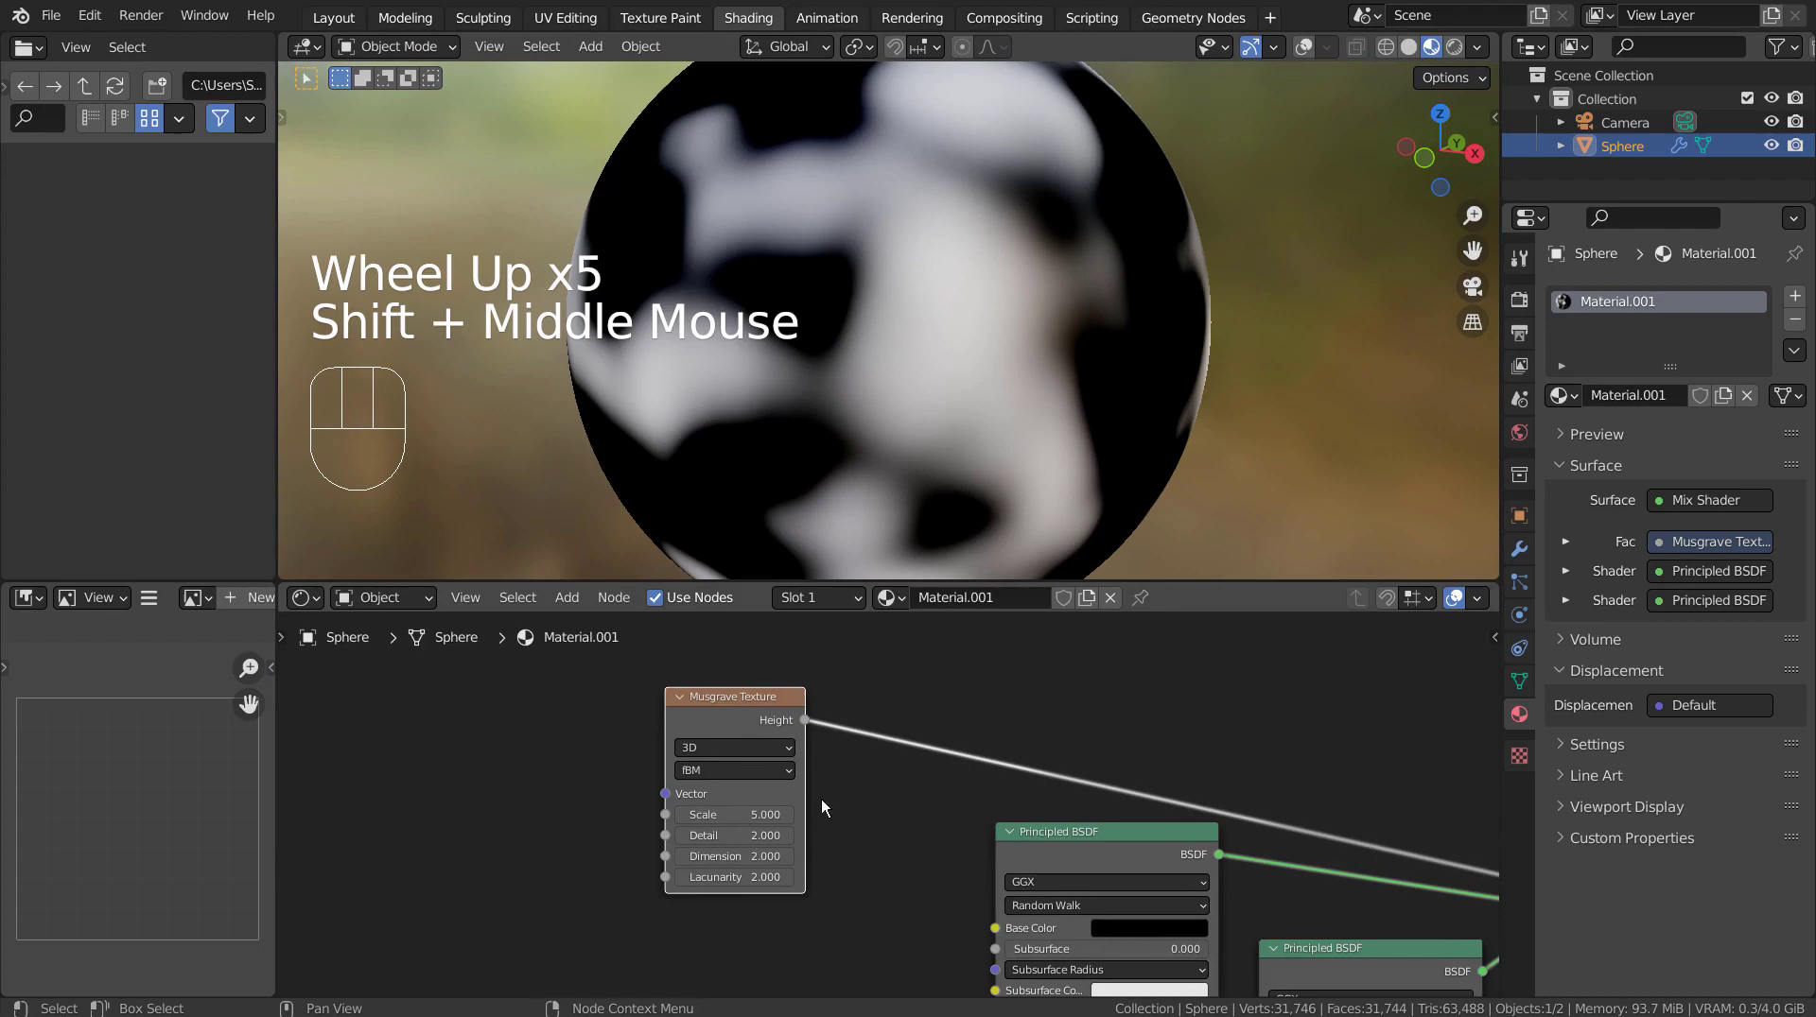
drag(704, 811, 893, 843)
Step: Revert the Musgrave Detail and Dimension tweaks to 2.000 and frame the Separate XYZ and Less Than nodes
key(ctrl+z)
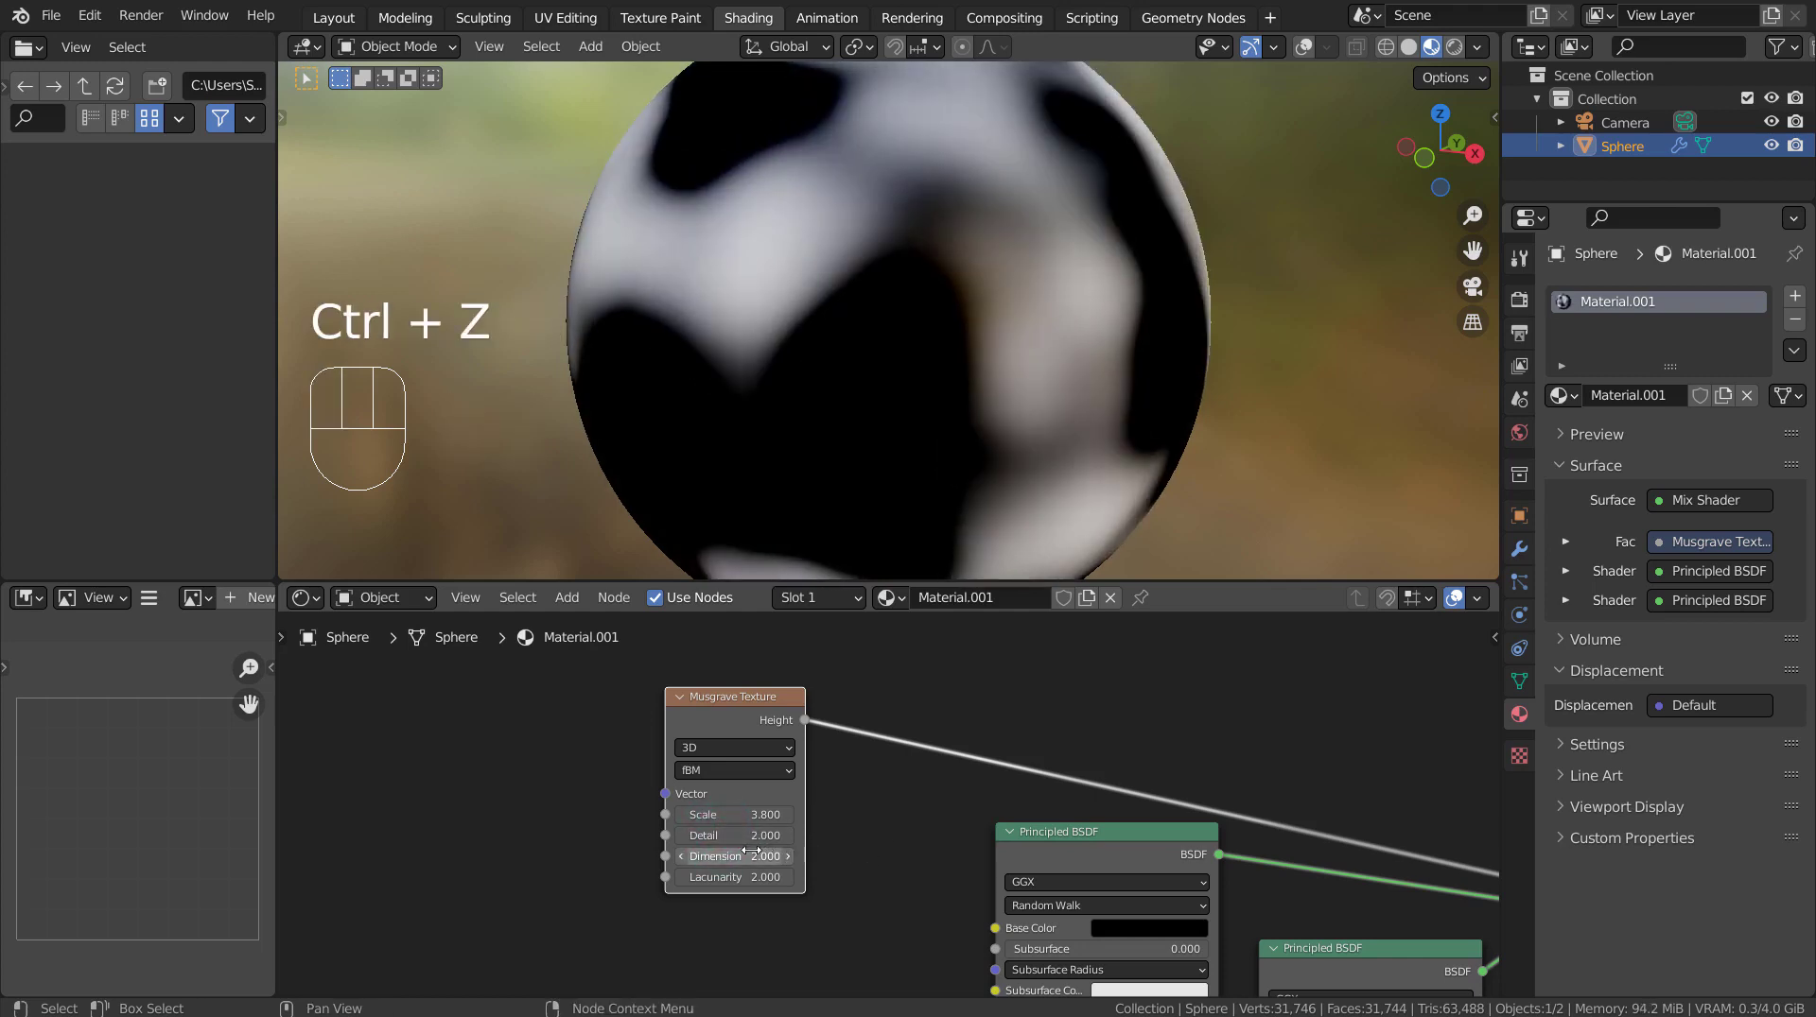
drag(705, 855, 610, 877)
key(ctrl+z)
key(ctrl+z)
scroll(1353, 759, down, 1)
scroll(1354, 758, down, 2)
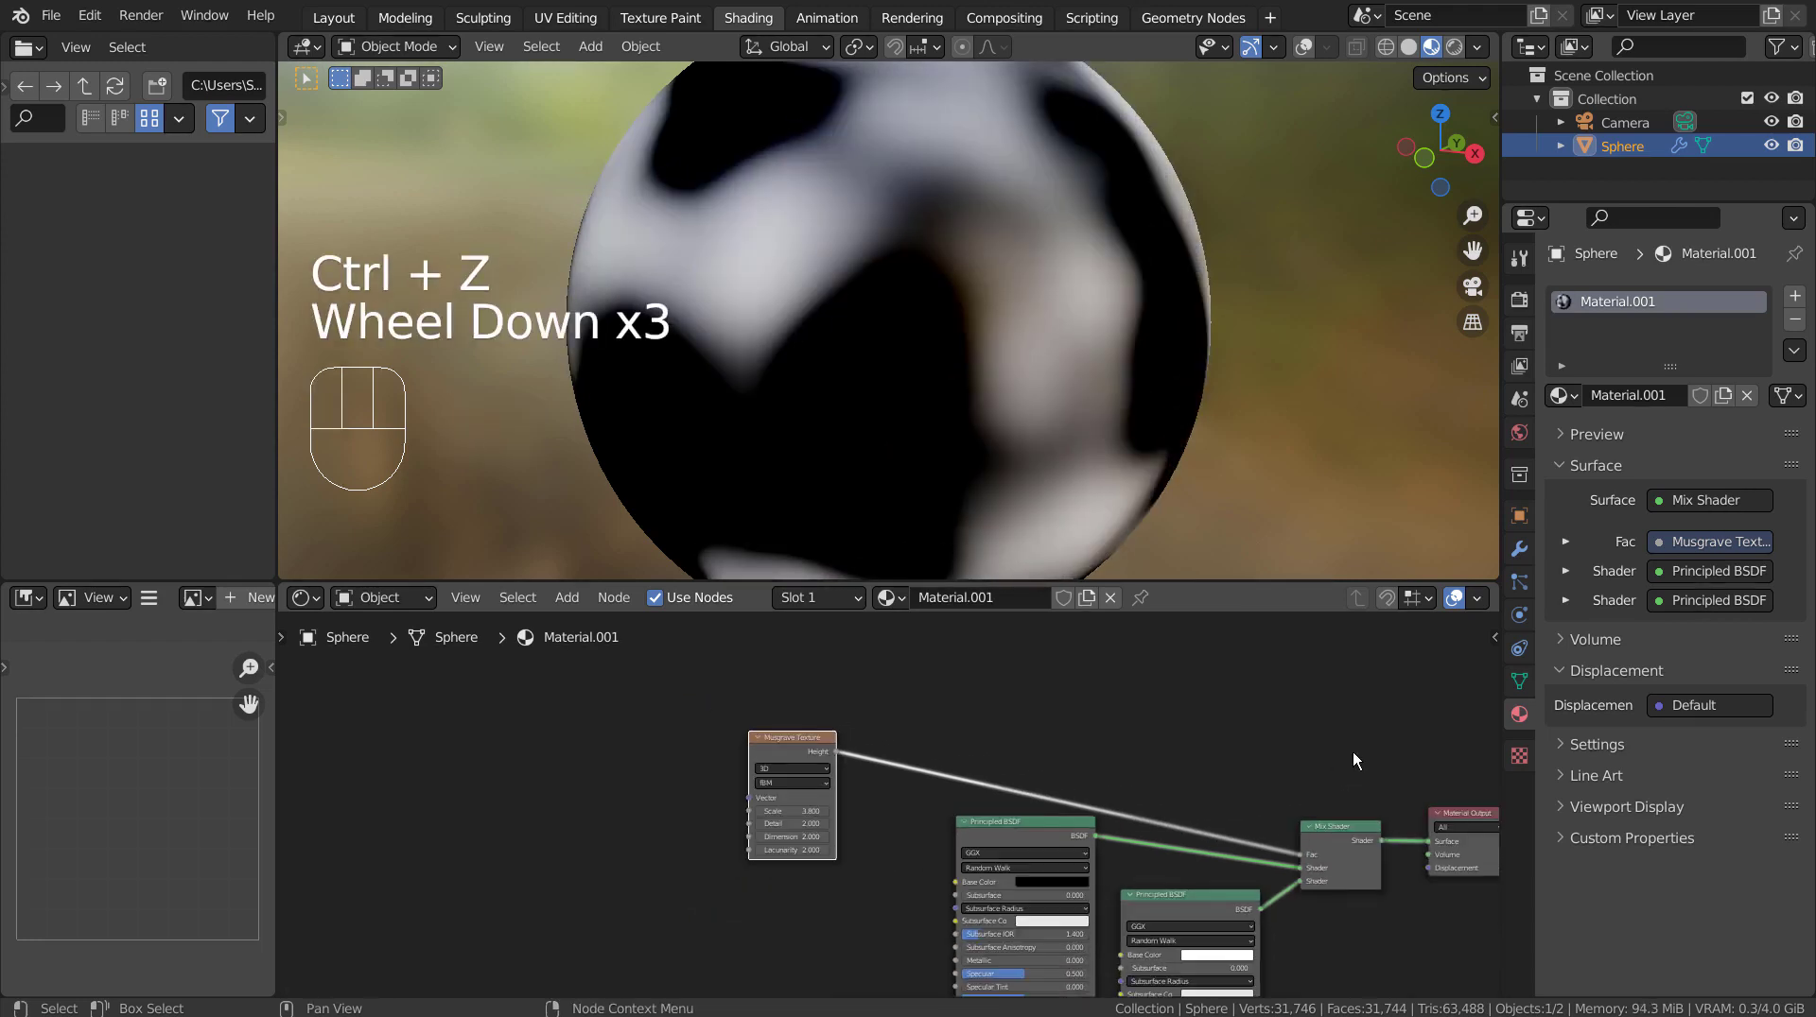
shift+middle_drag(1352, 752, 1012, 697)
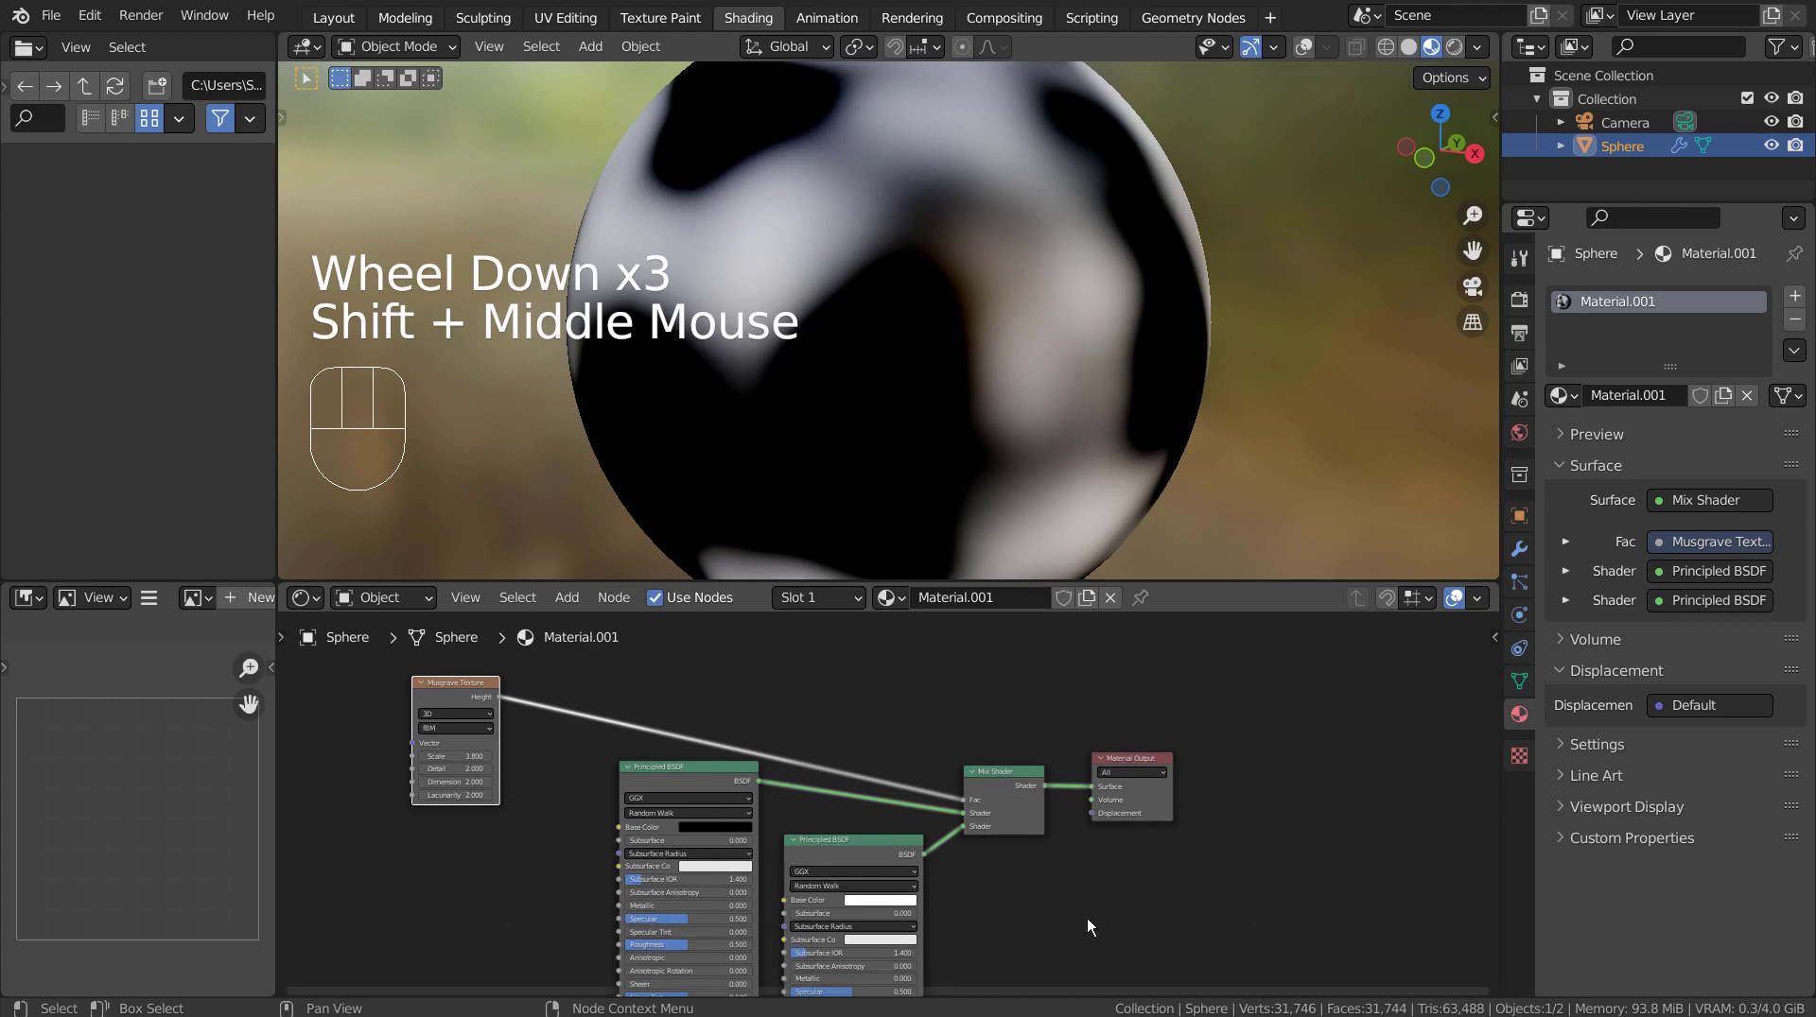
shift+middle_drag(1092, 926, 1155, 831)
Step: Maximize the node editor and inspect the Less Than and Separate XYZ nodes
click(1166, 647)
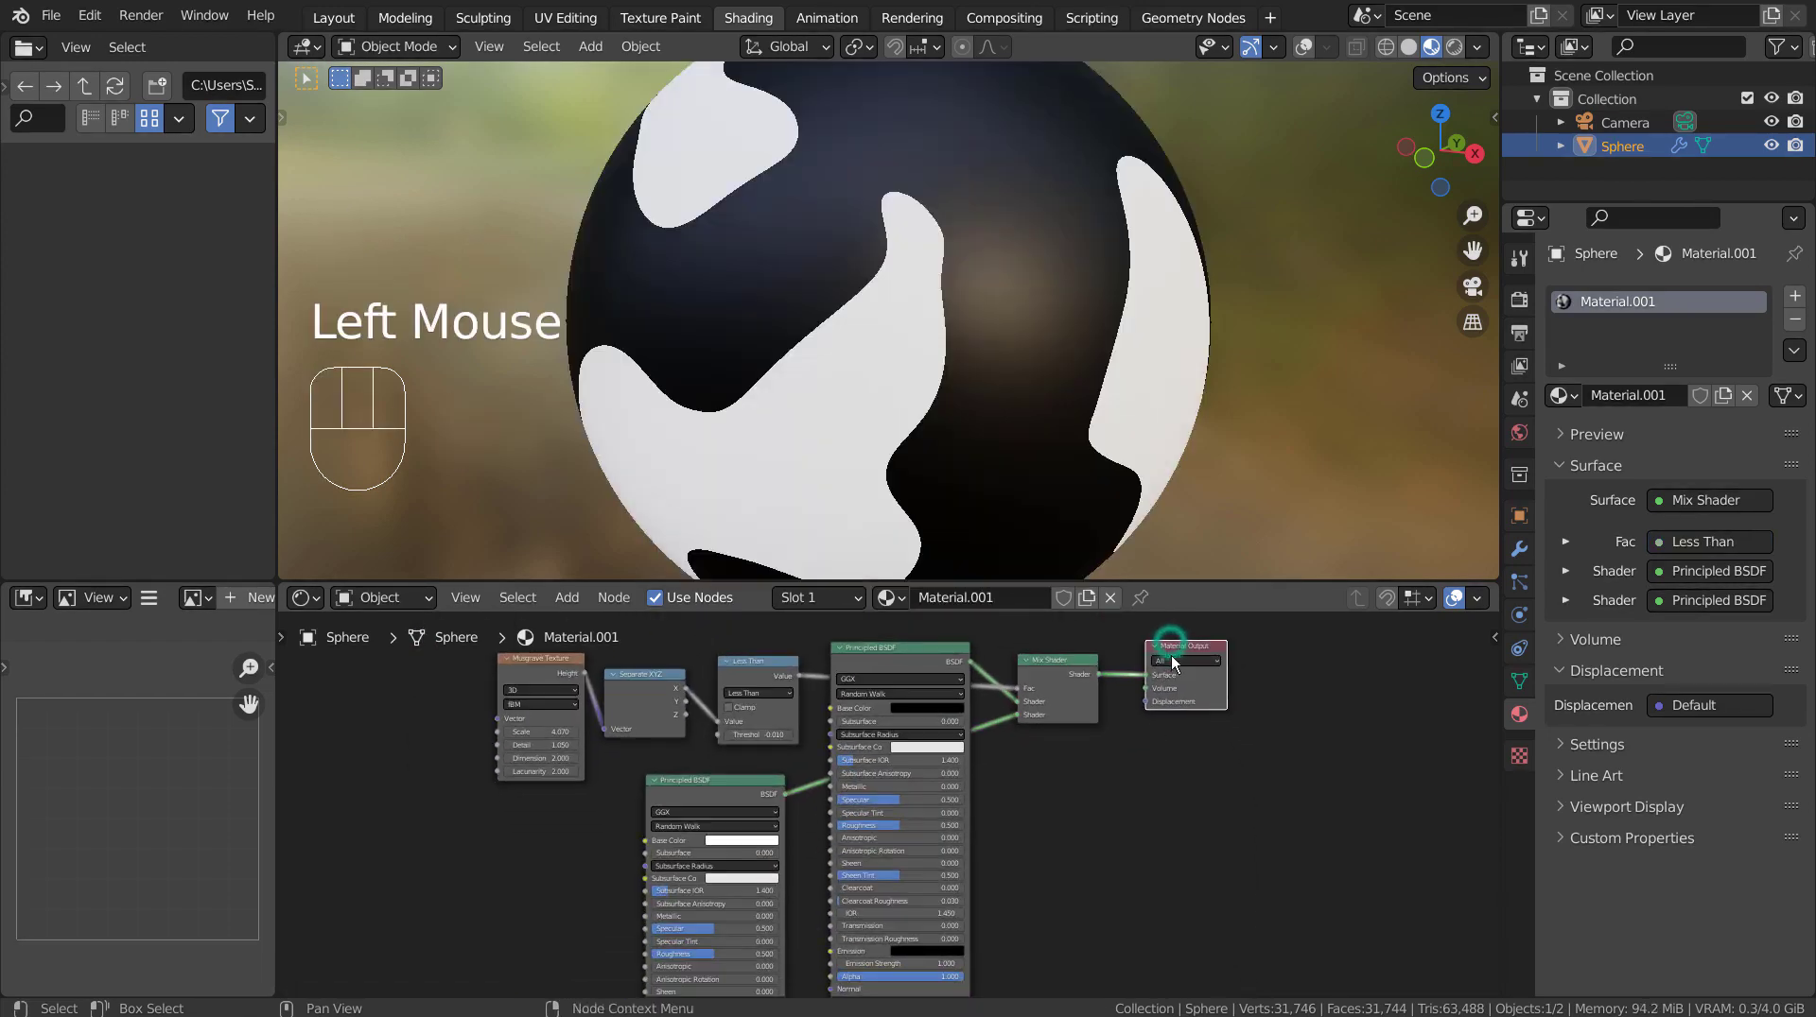
click(1184, 779)
key(ctrl+space)
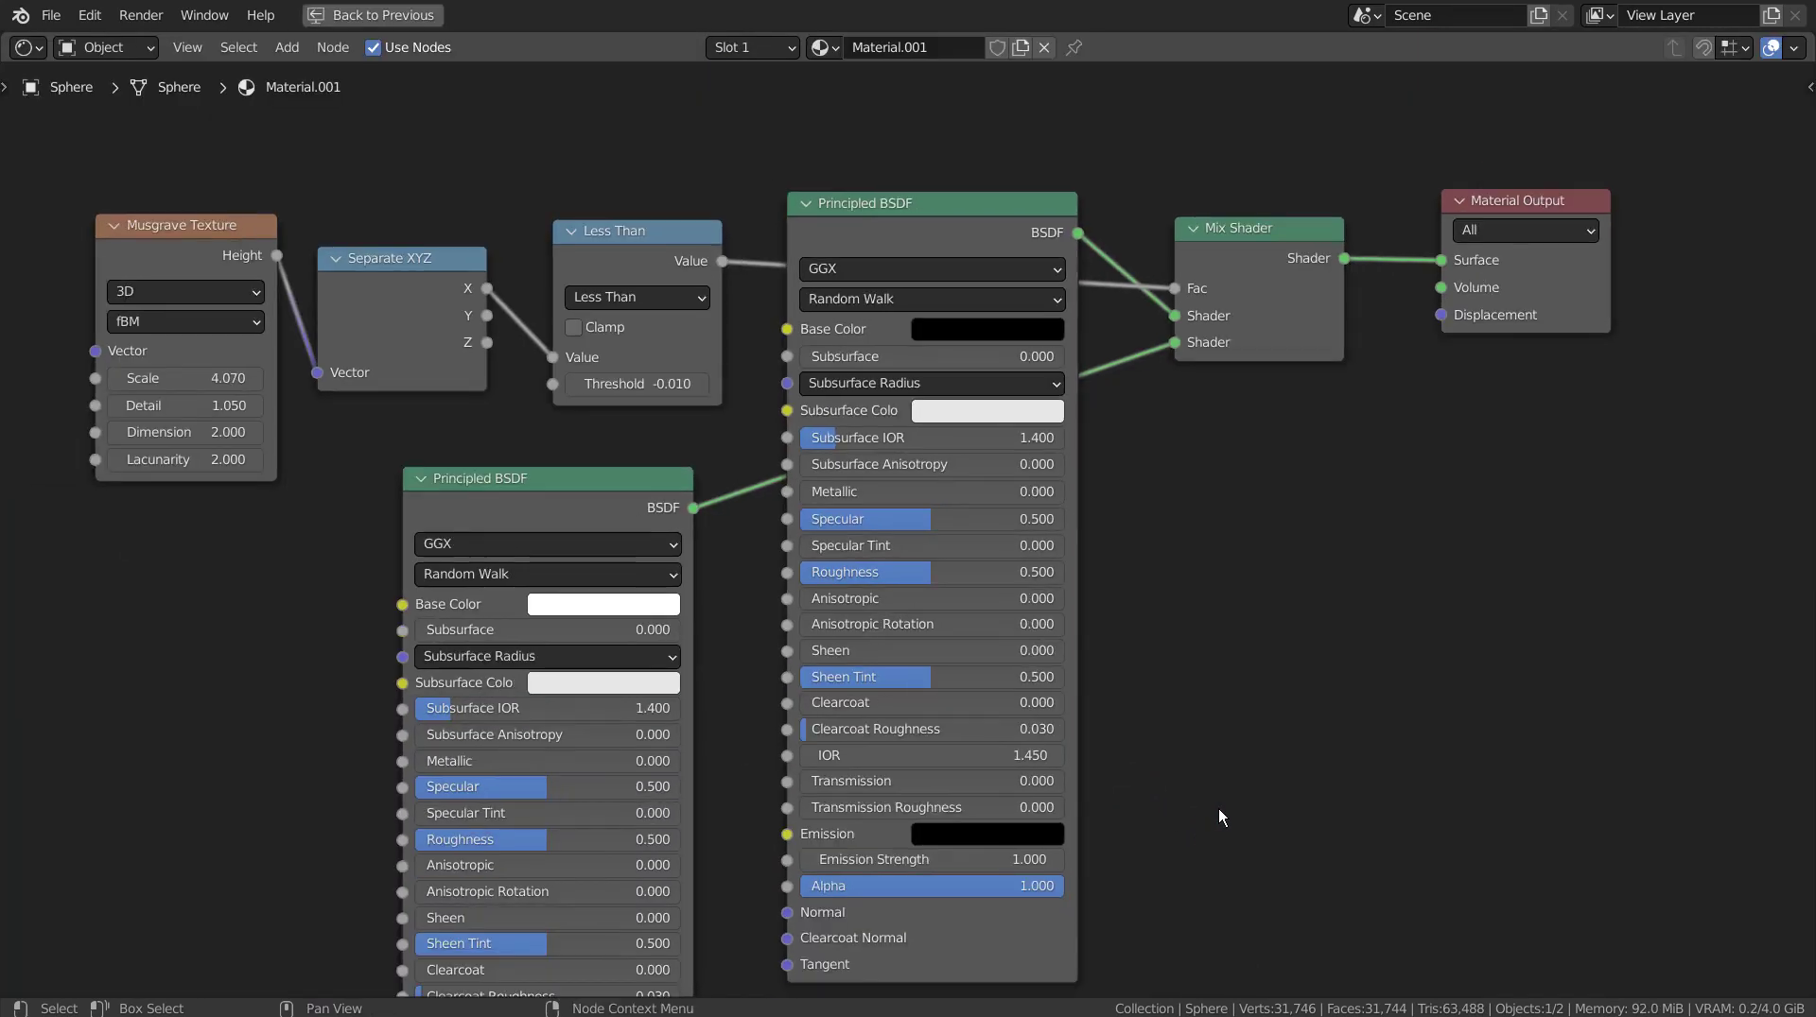
scroll(1220, 813, down, 1)
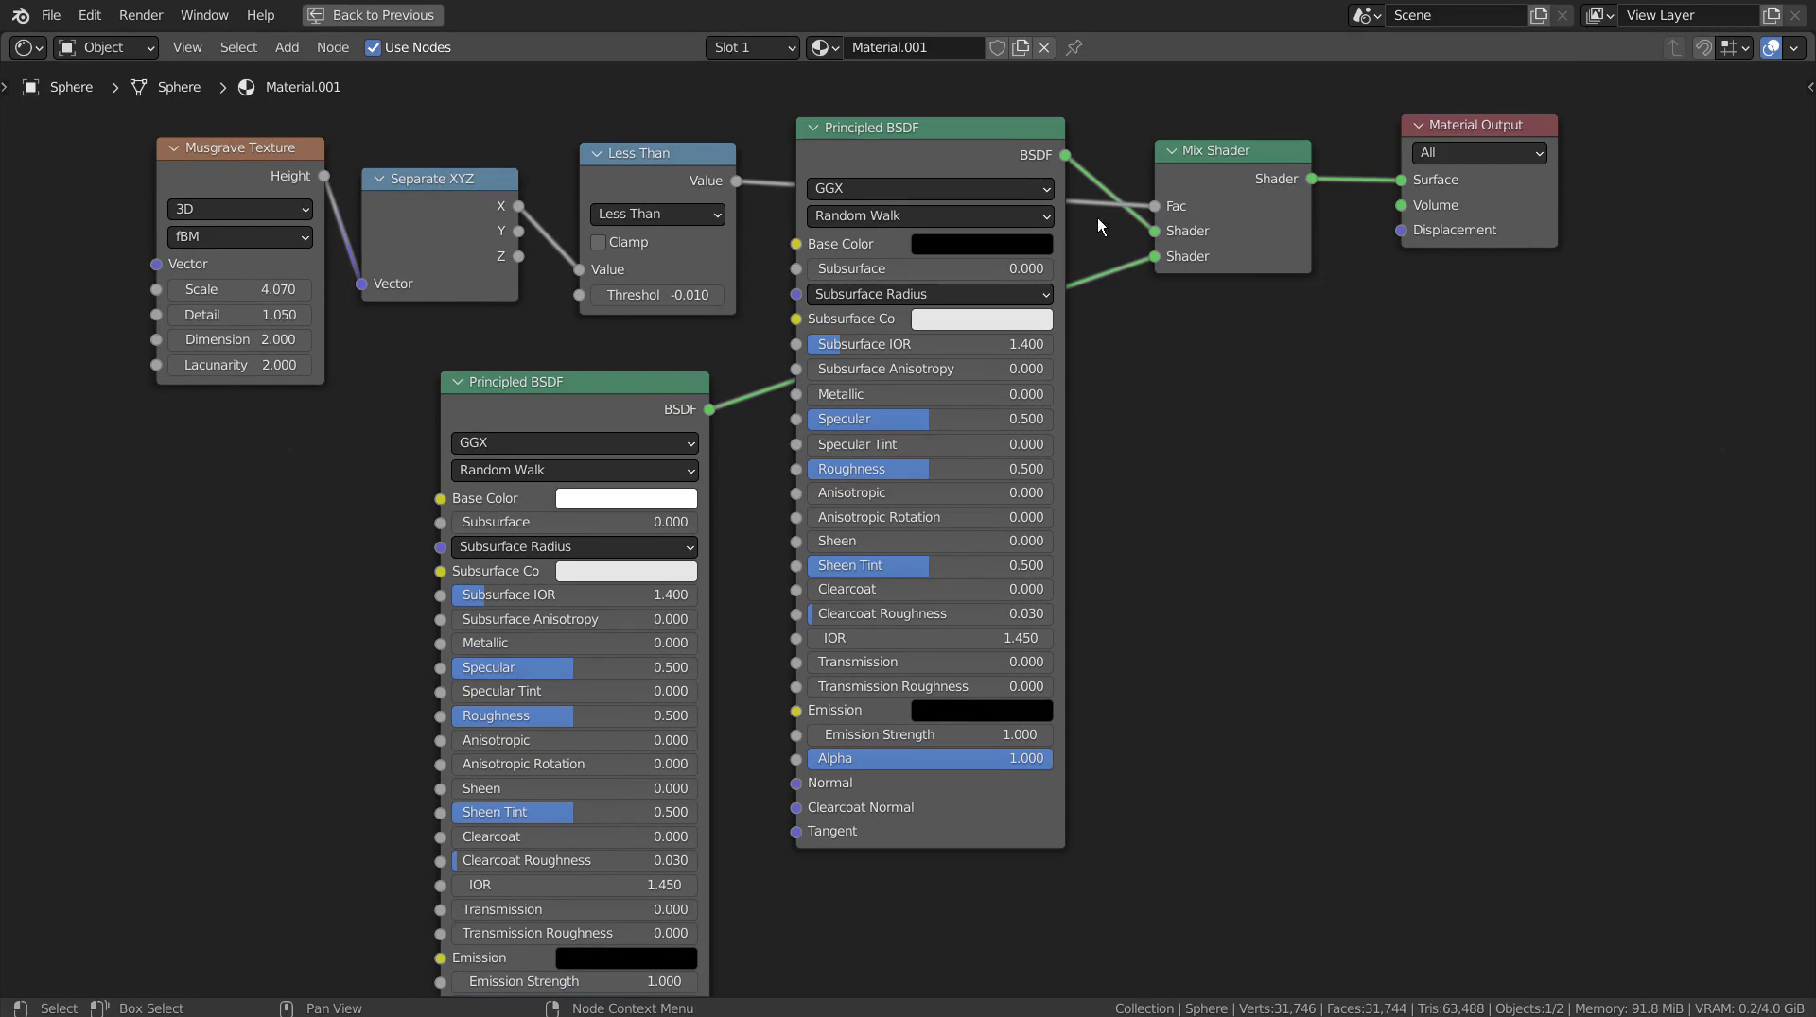
click(631, 164)
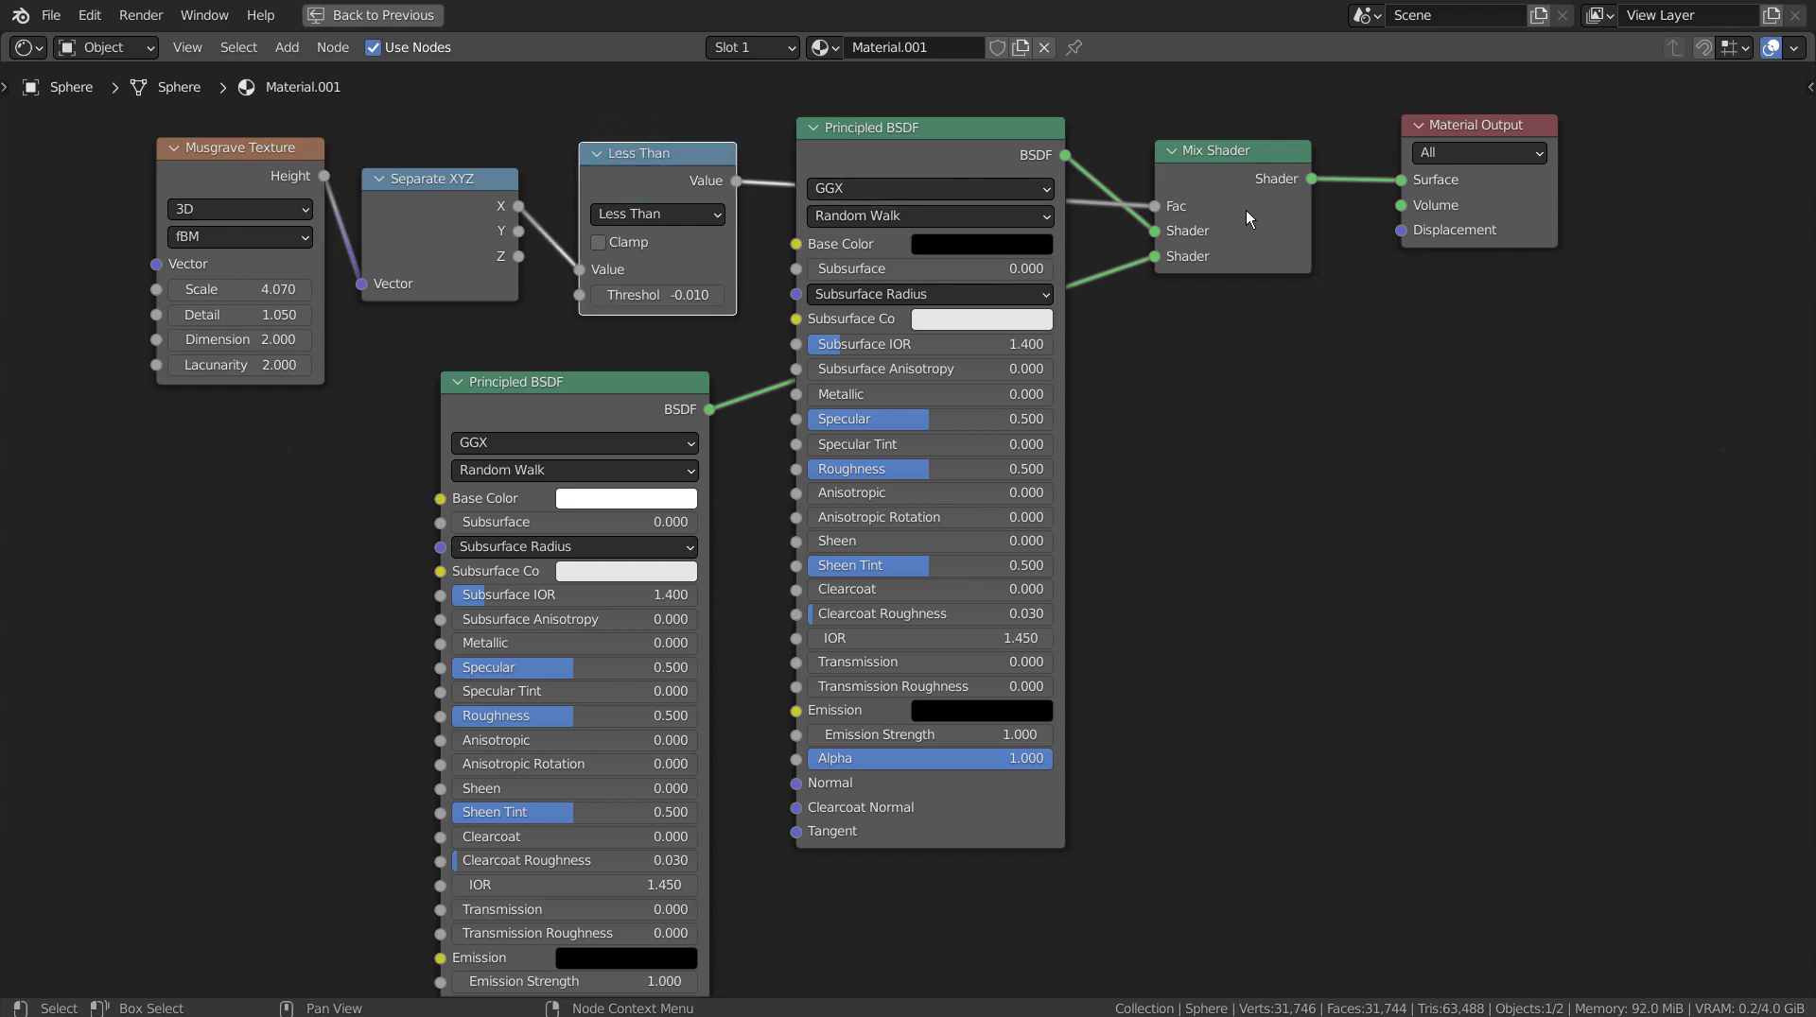
click(410, 212)
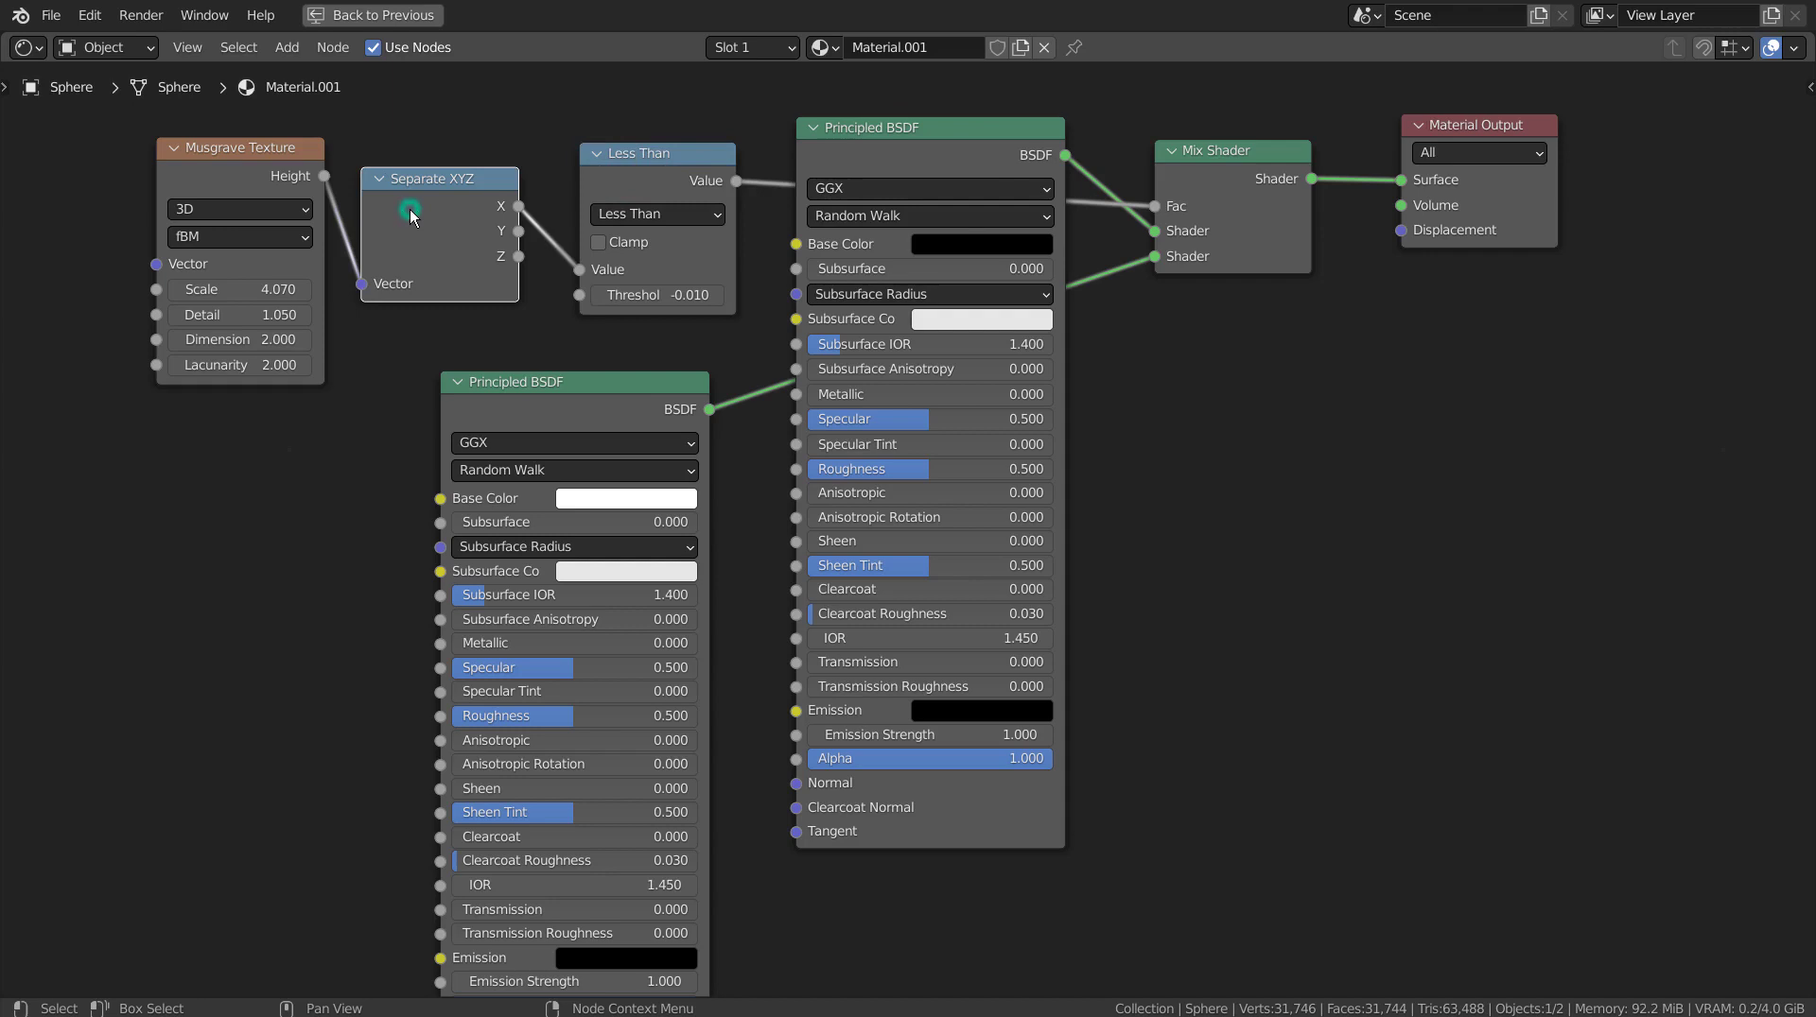
Step: Restore the Shading workspace, test routing Separate XYZ X straight into Mix Shader Fac, then undo
key(ctrl+space)
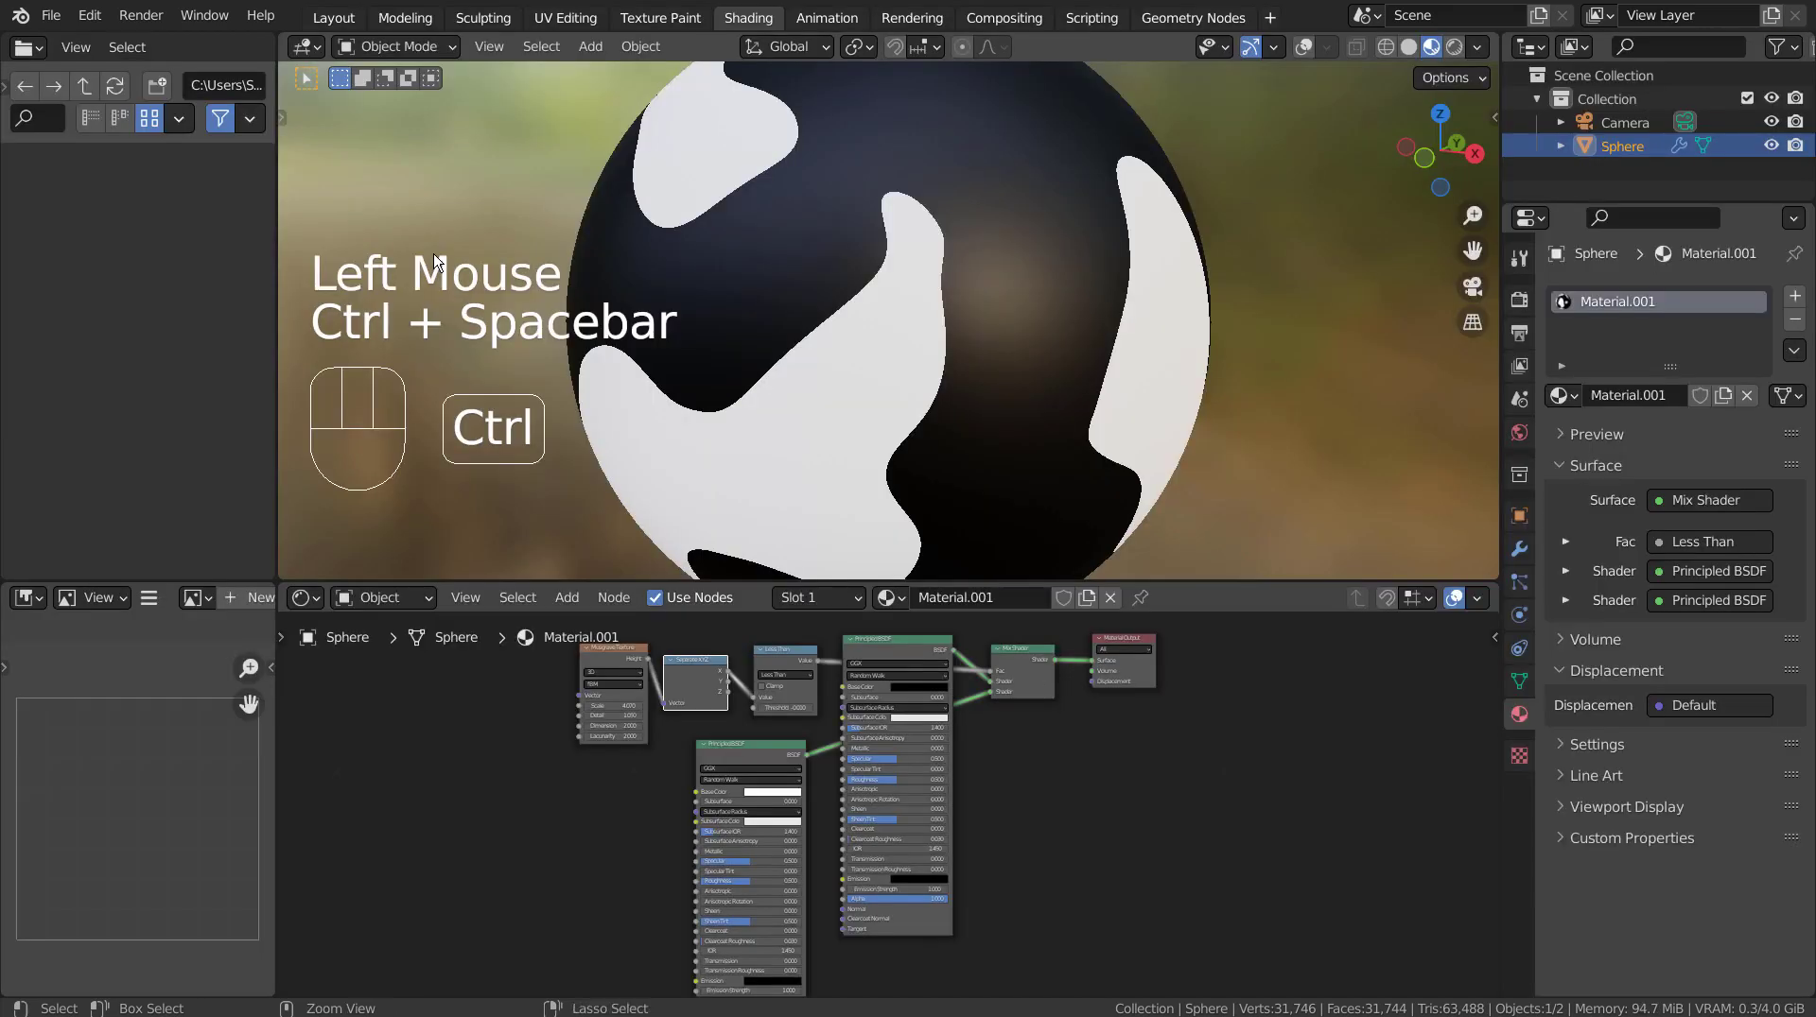
scroll(945, 707, up, 6)
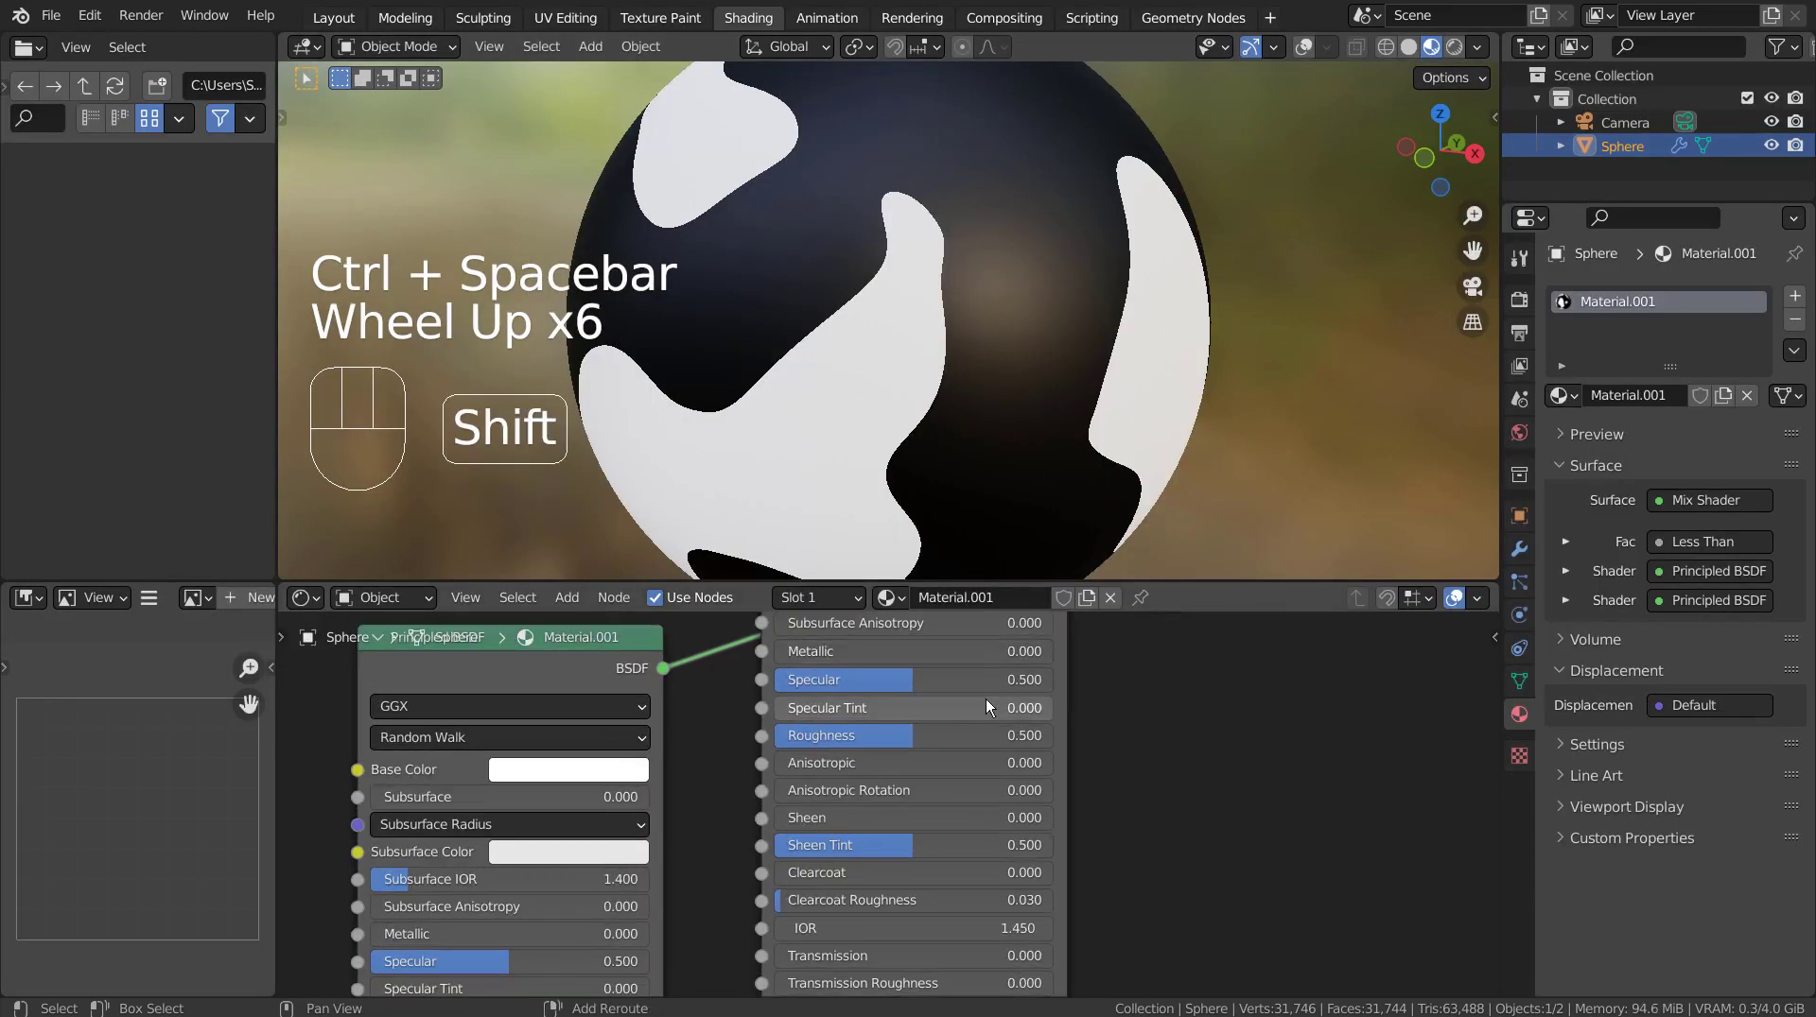
shift+middle_drag(985, 700, 1072, 927)
mouse_move(970, 780)
shift+middle_down()
mouse_move(1275, 788)
mouse_move(983, 788)
shift+middle_up()
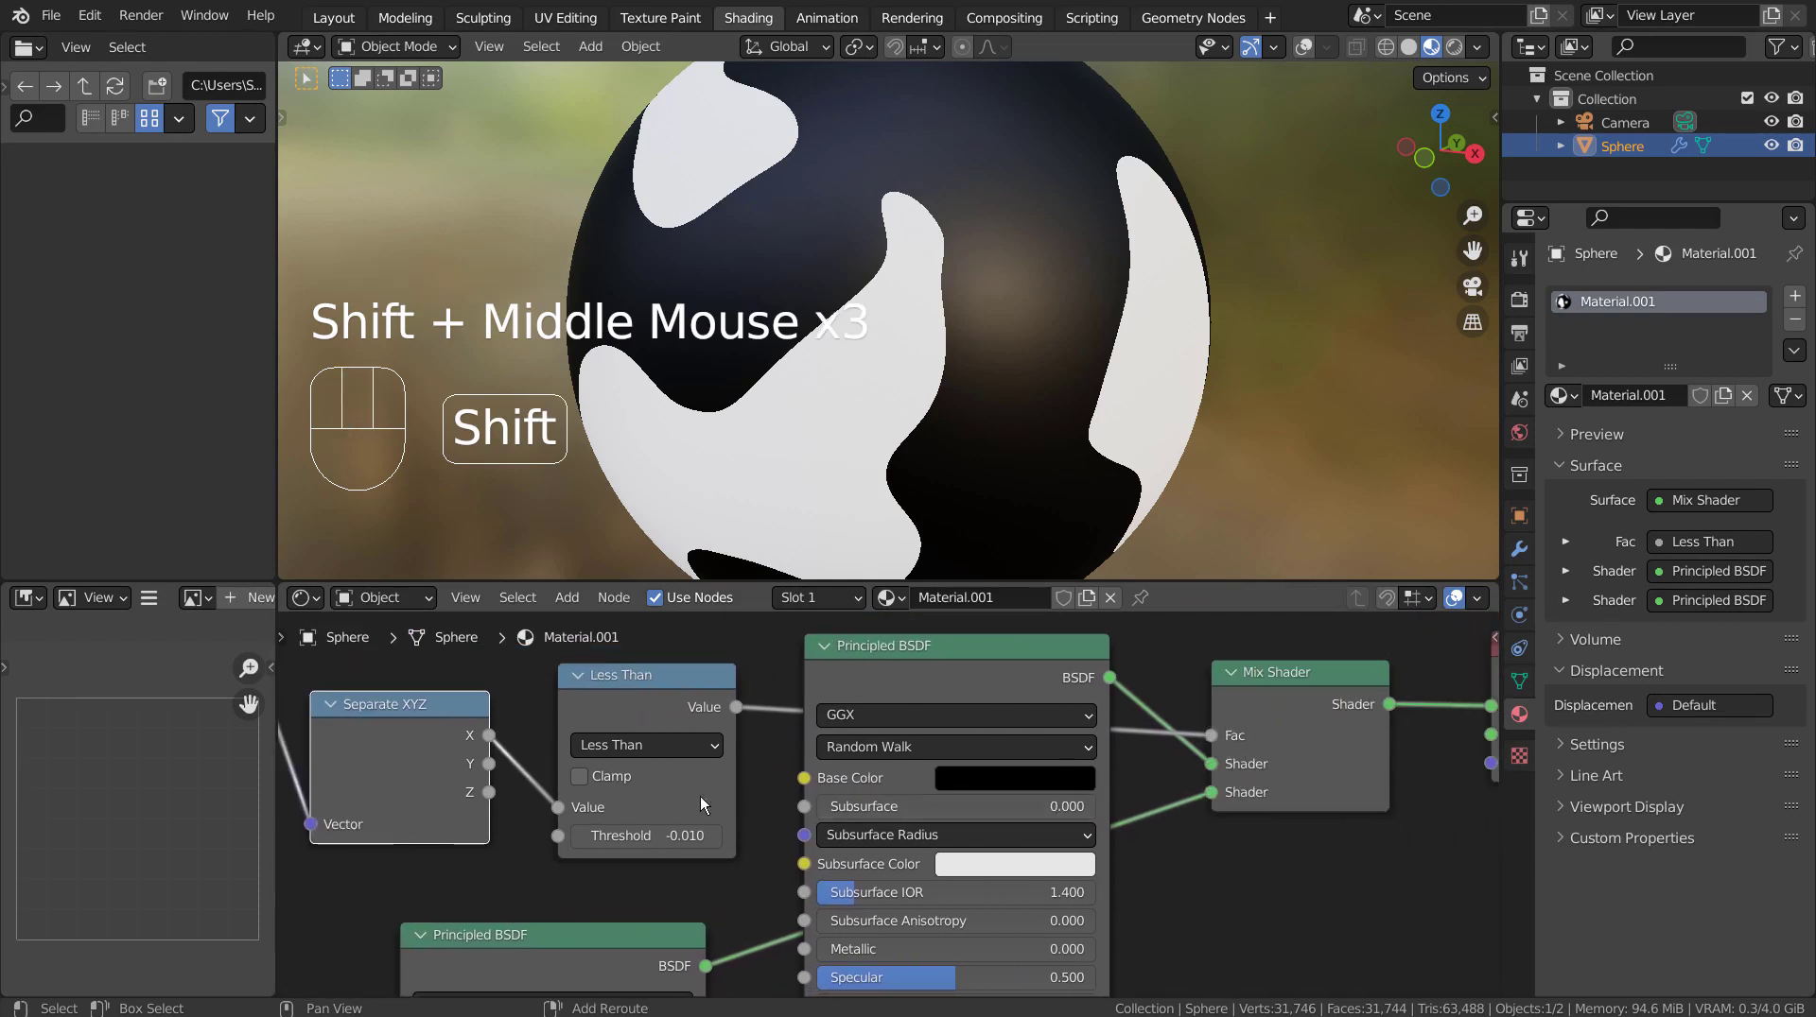
drag(557, 809, 1212, 736)
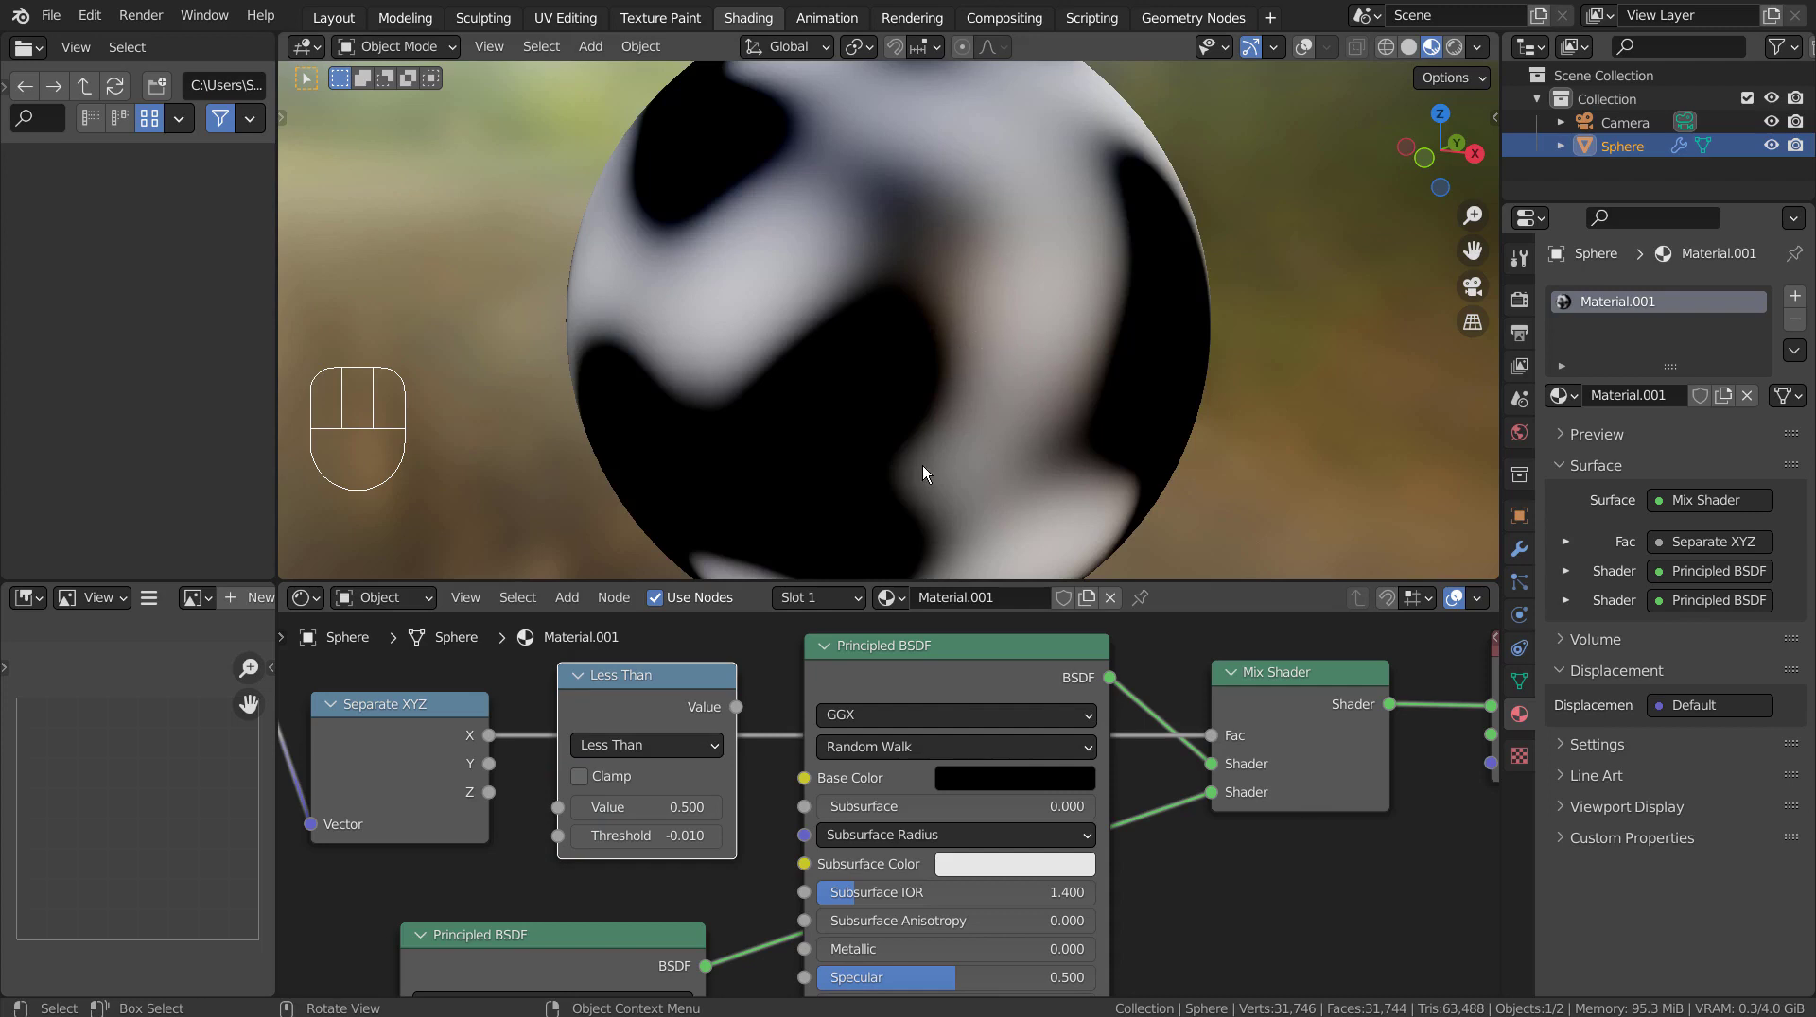
key(ctrl+z)
Step: Try detaching the Musgrave link from Separate XYZ, then undo the link changes
shift+middle_drag(537, 768, 661, 782)
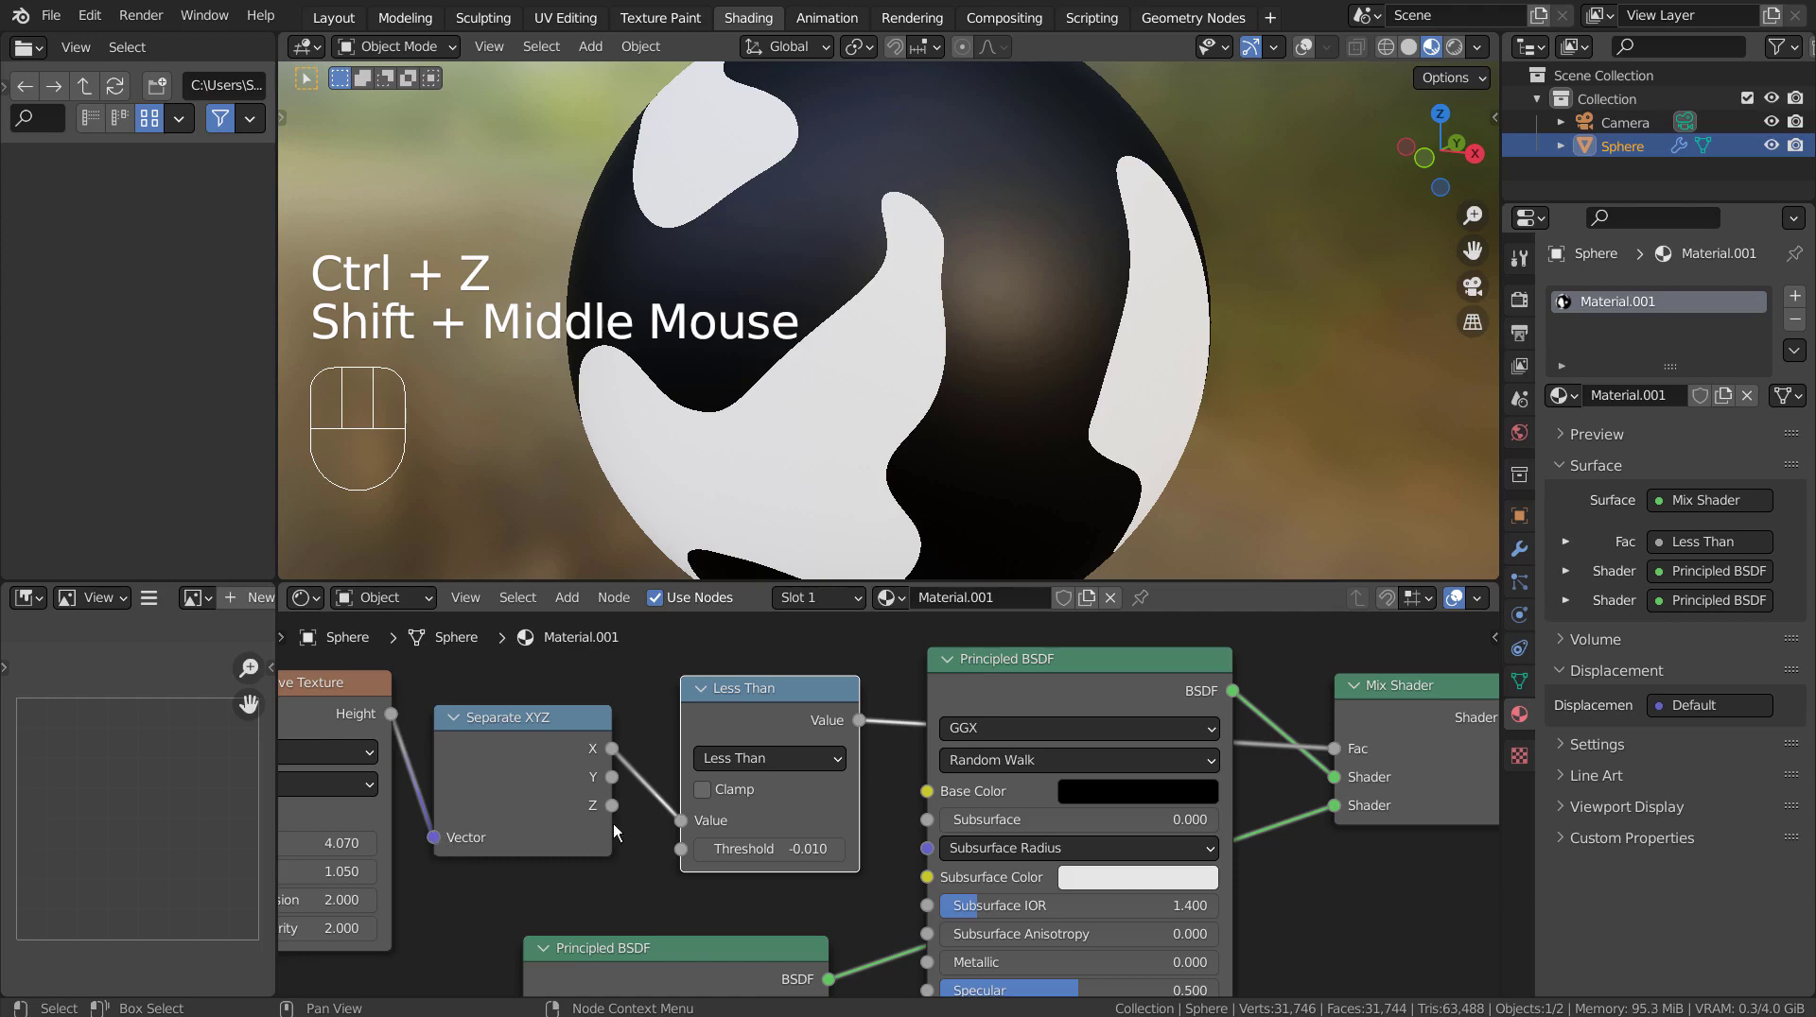
drag(441, 841, 964, 855)
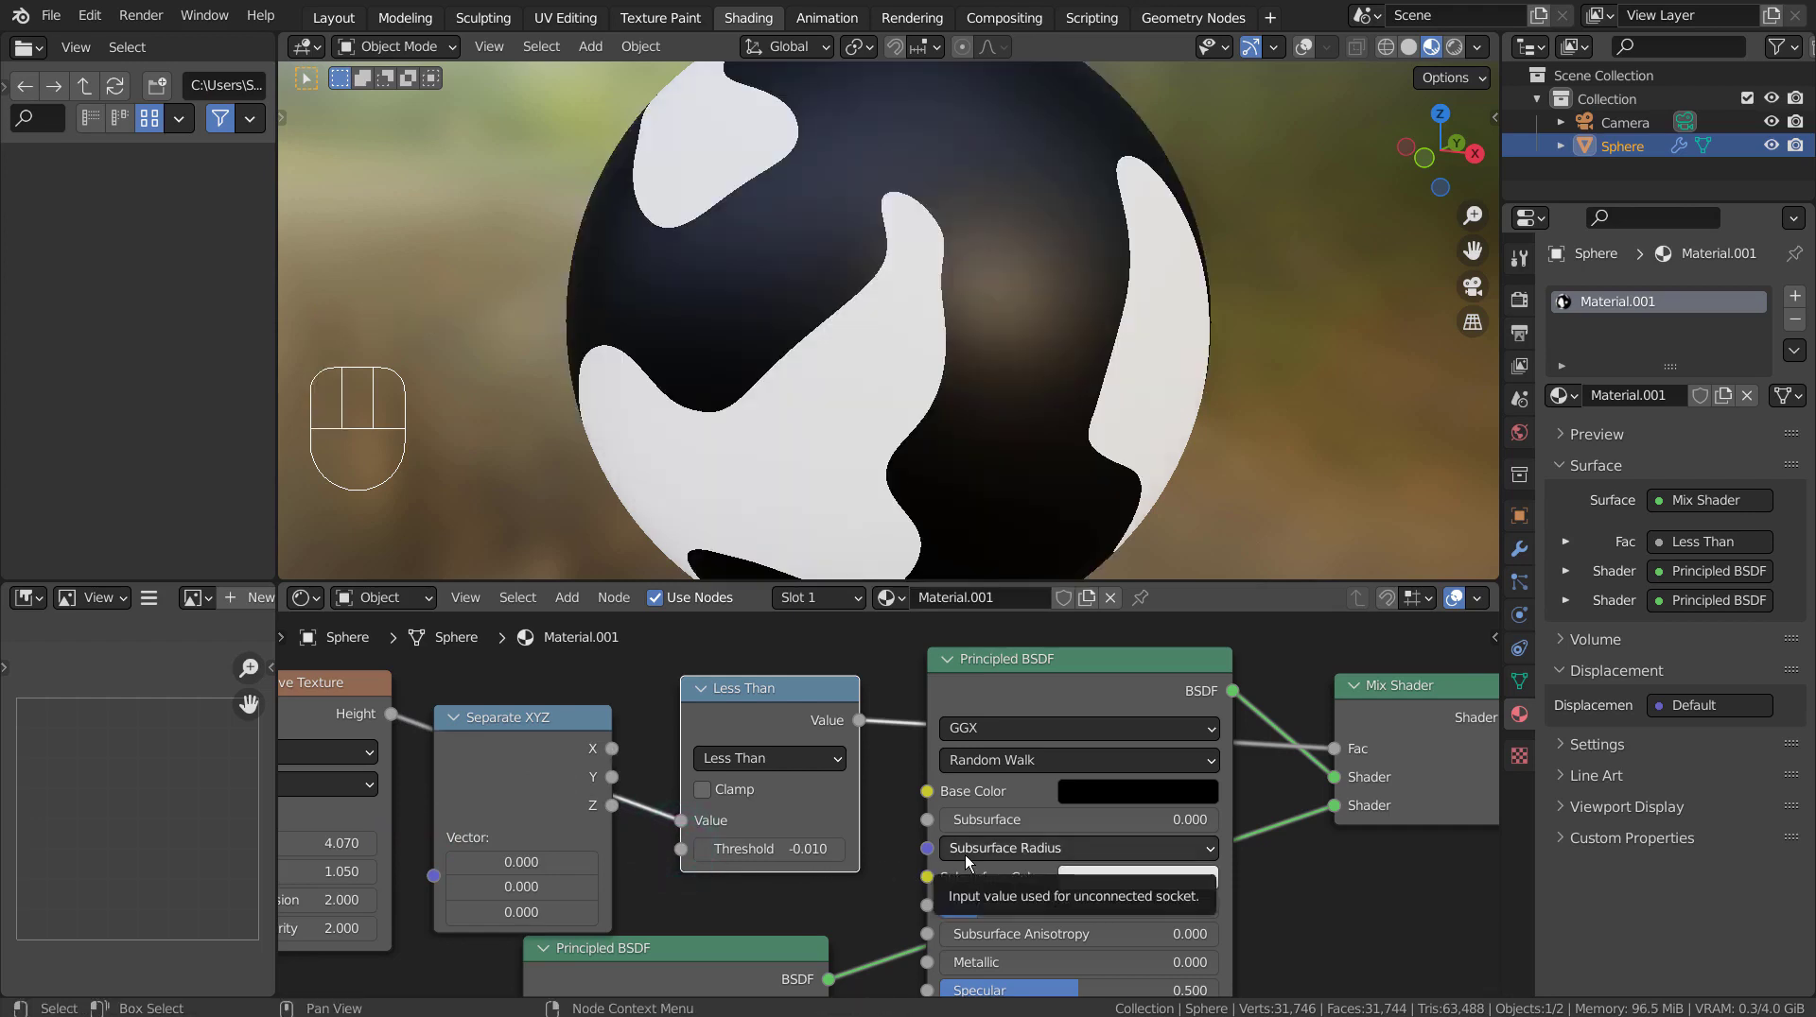
scroll(972, 373, down, 2)
scroll(989, 402, up, 1)
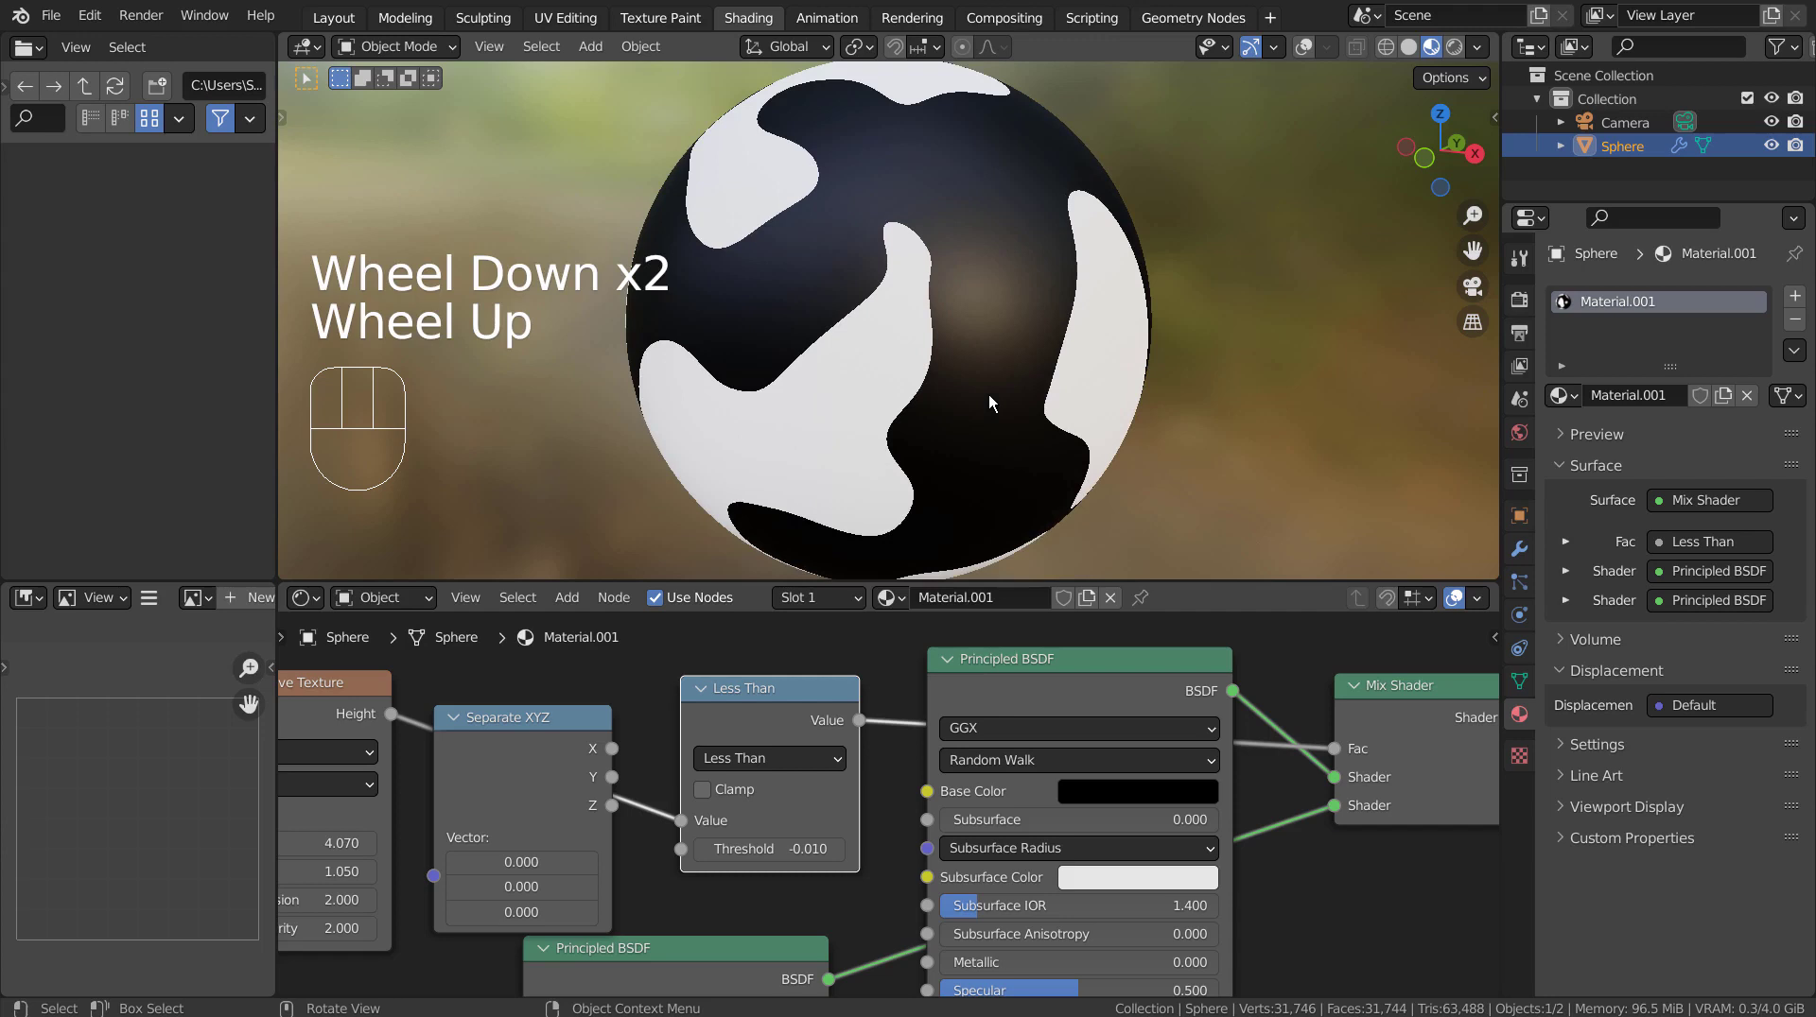
key(ctrl)
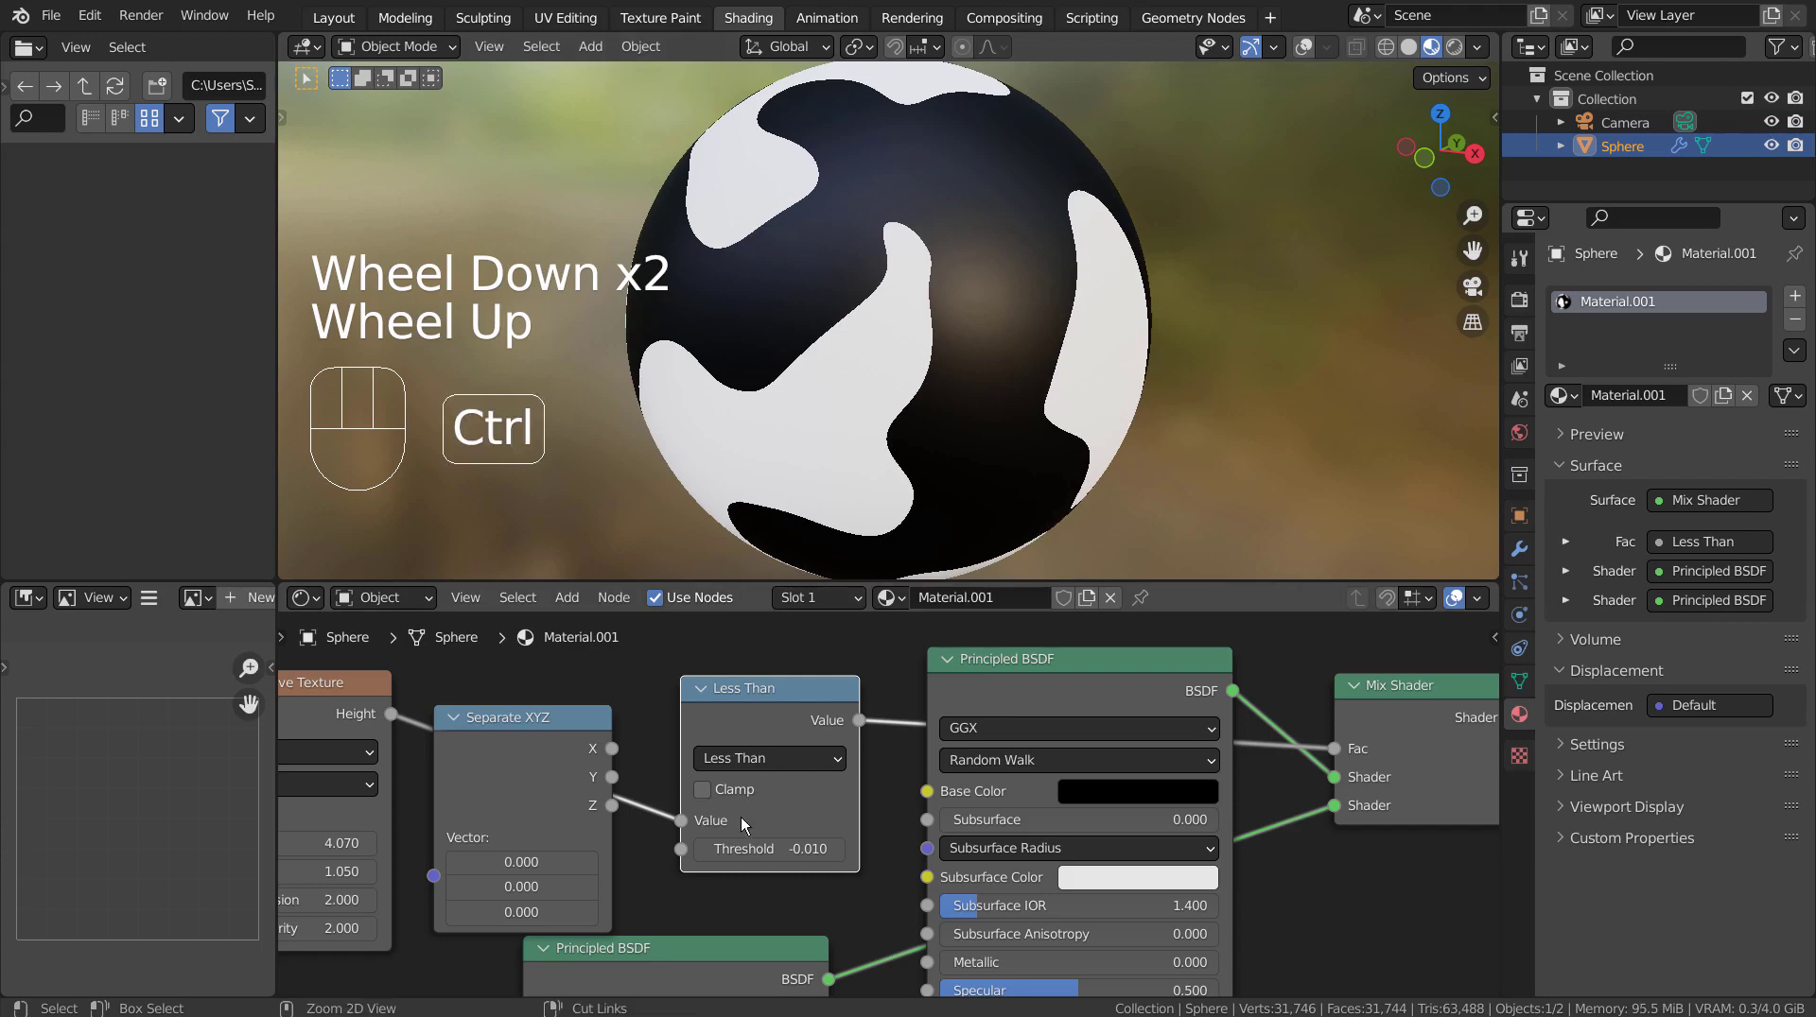
key(ctrl+z)
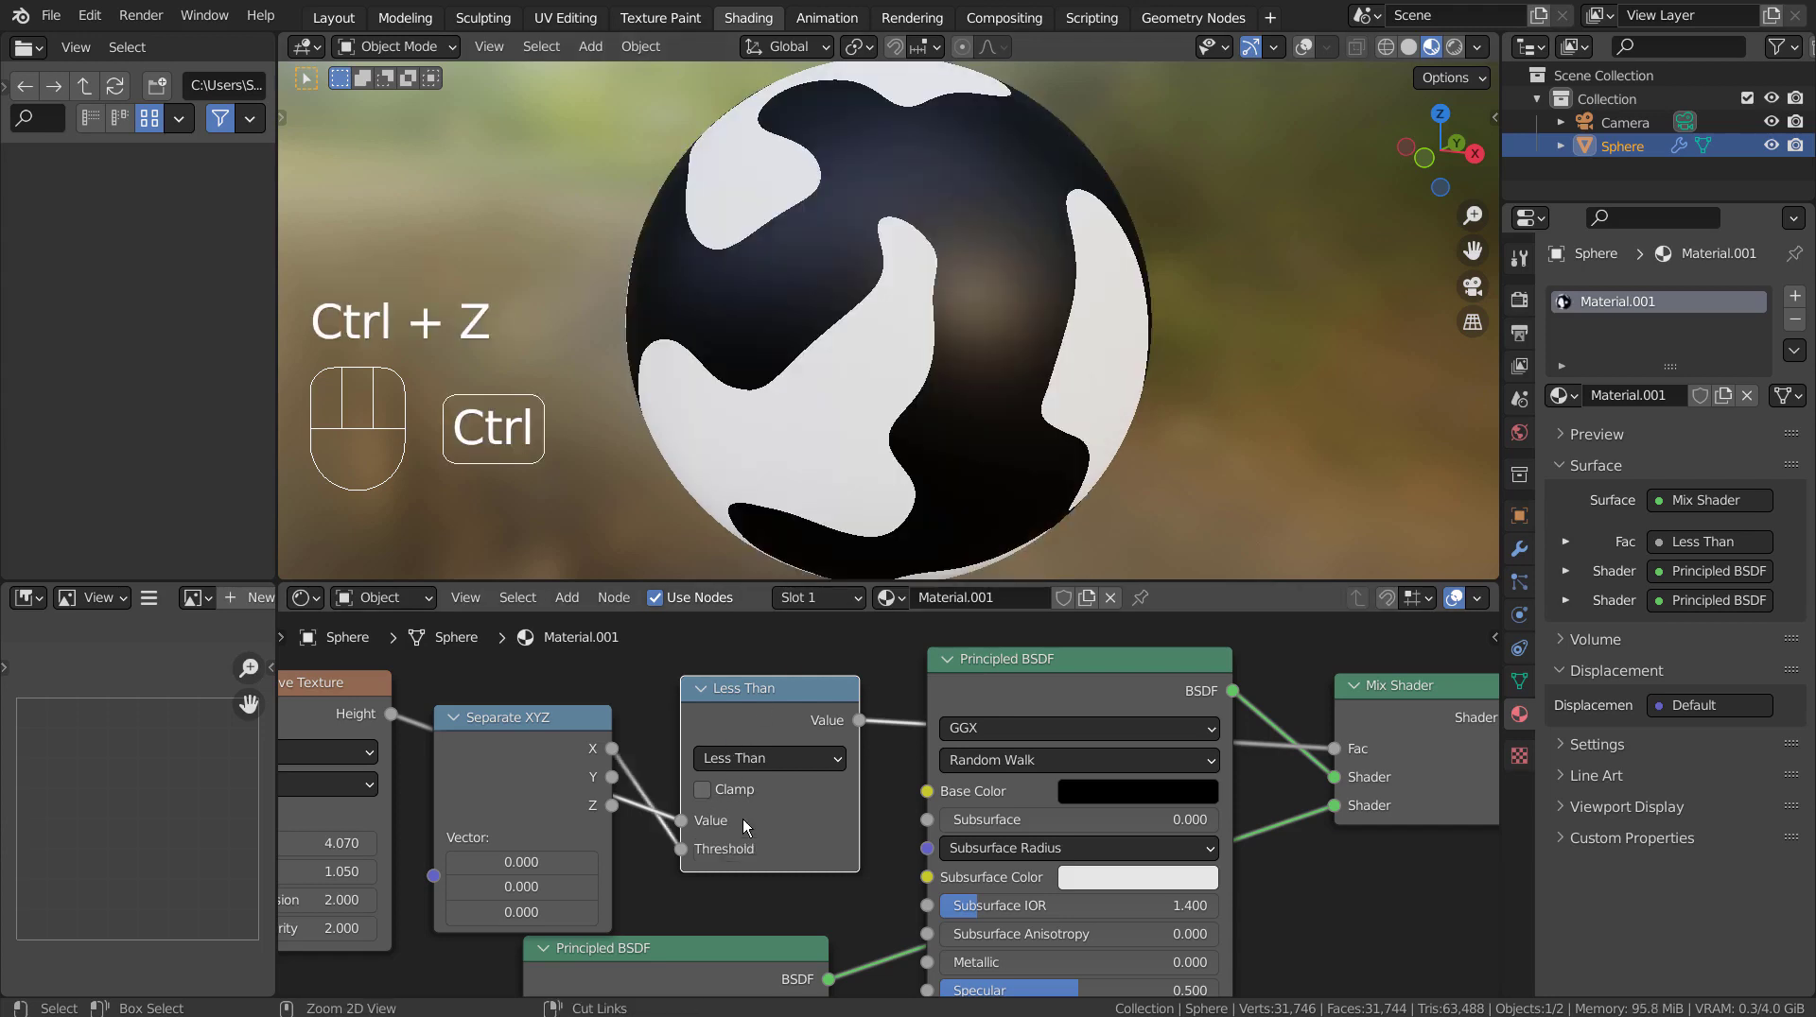
key(ctrl+z)
key(ctrl+z)
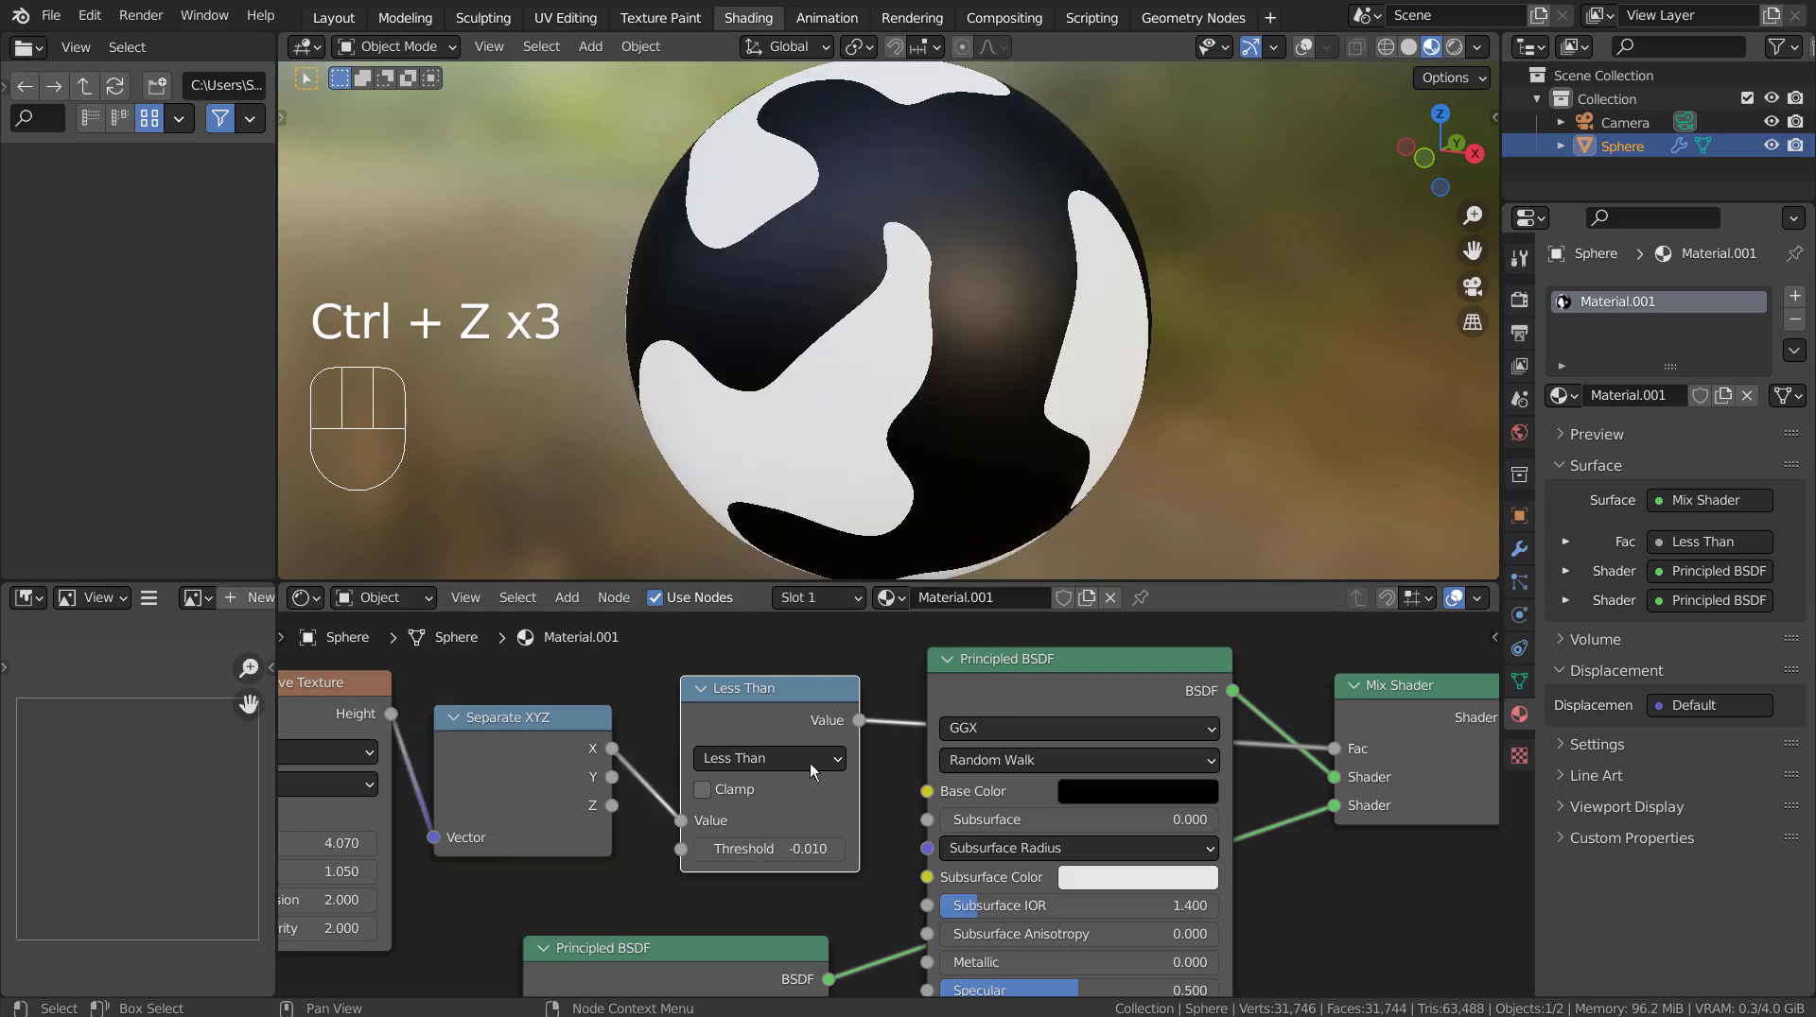
drag(613, 777, 687, 836)
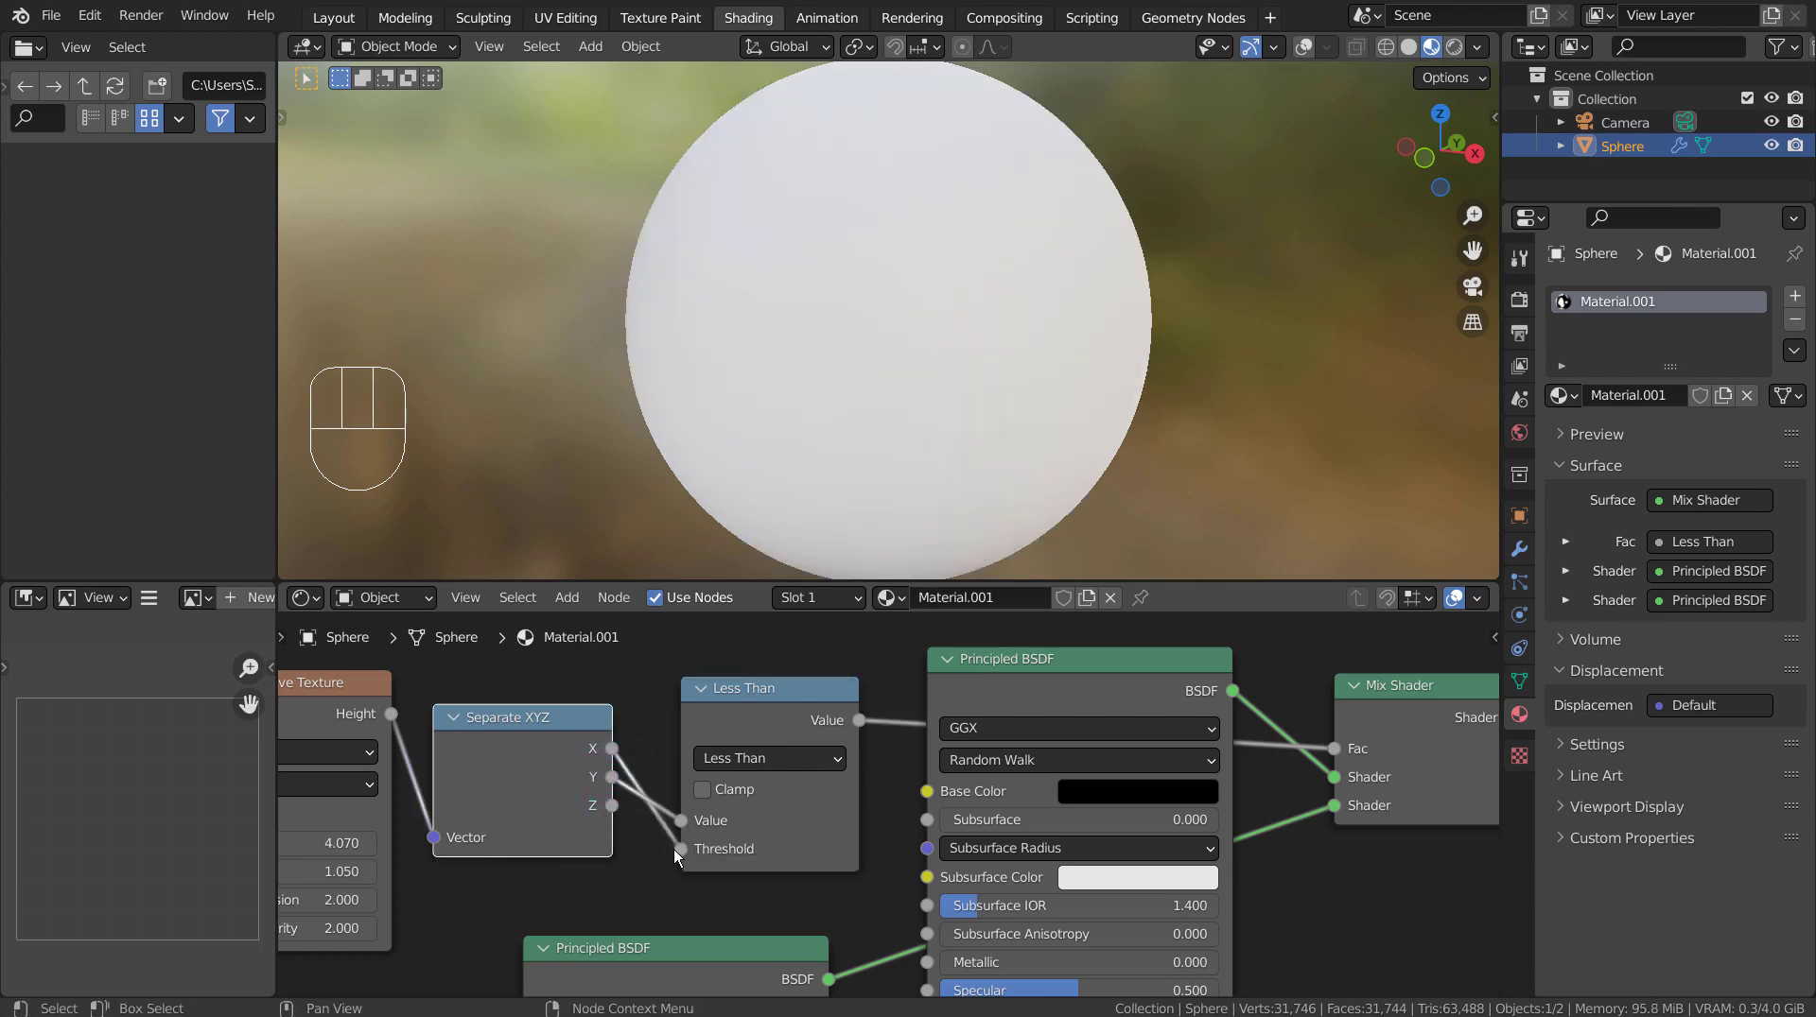
mouse_move(674, 849)
mouse_down()
mouse_move(645, 853)
mouse_move(615, 806)
mouse_move(675, 826)
mouse_move(657, 853)
mouse_move(675, 857)
mouse_up()
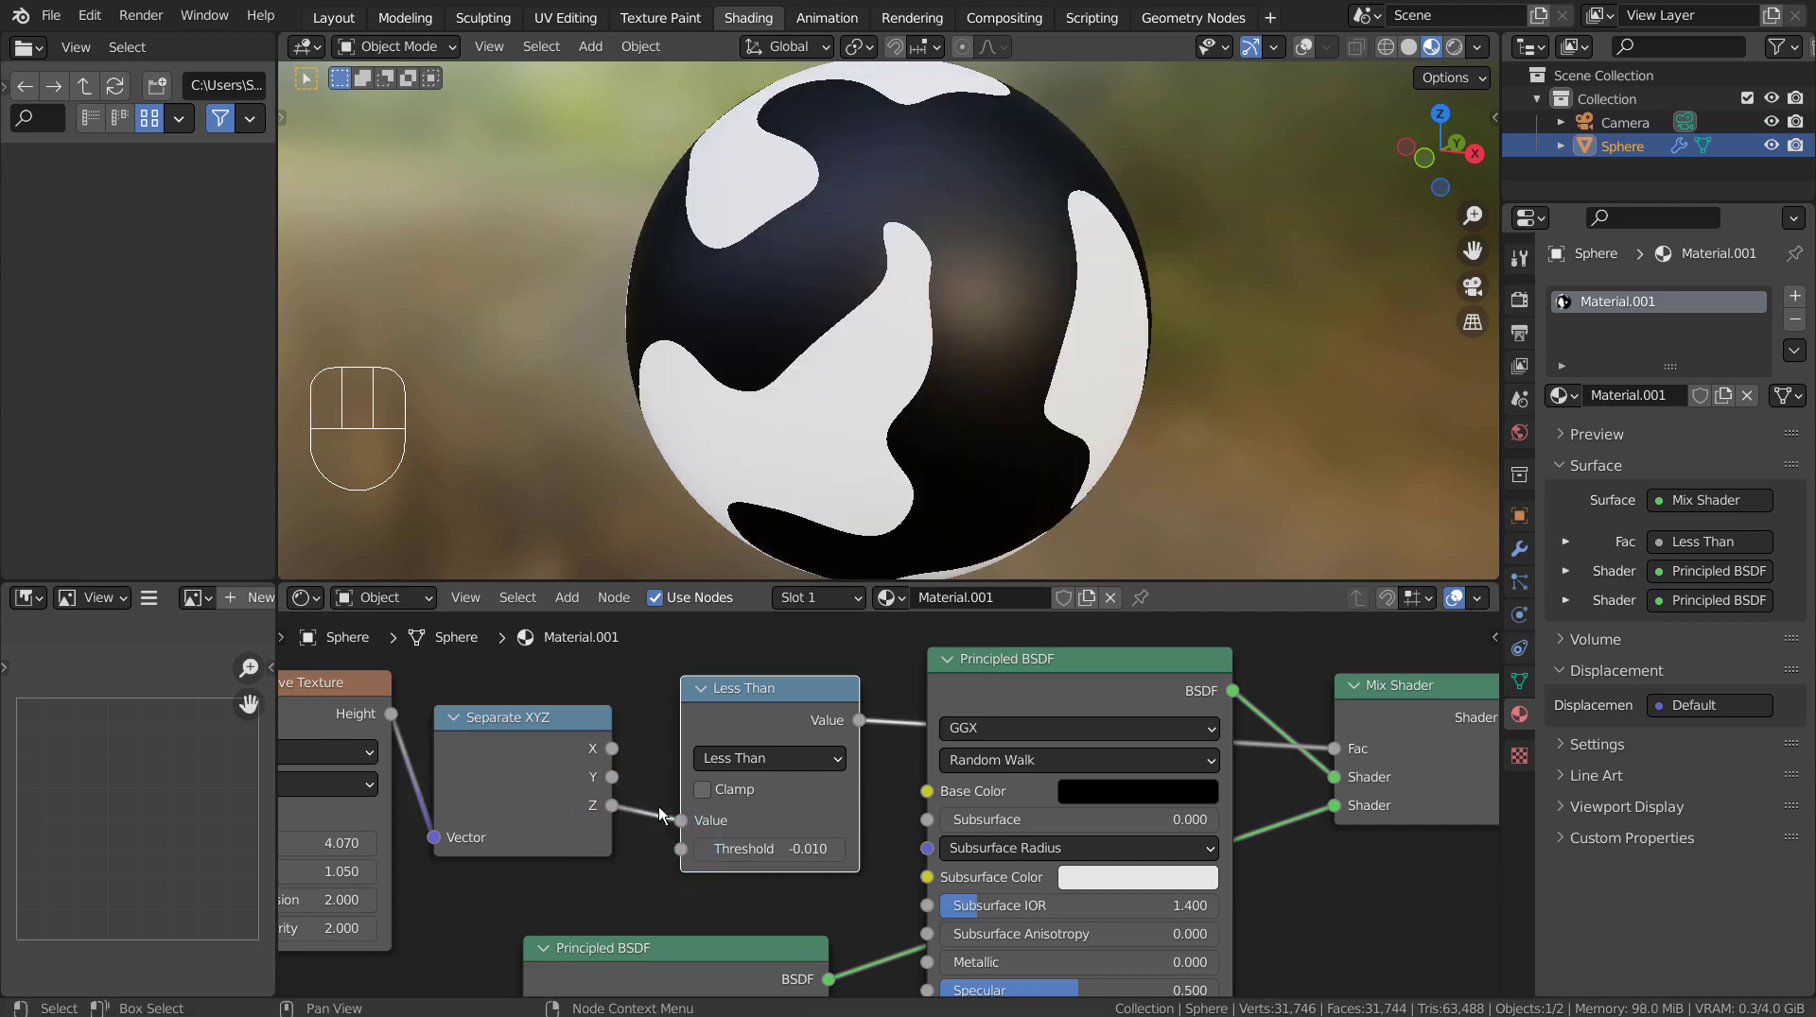
drag(620, 752, 653, 871)
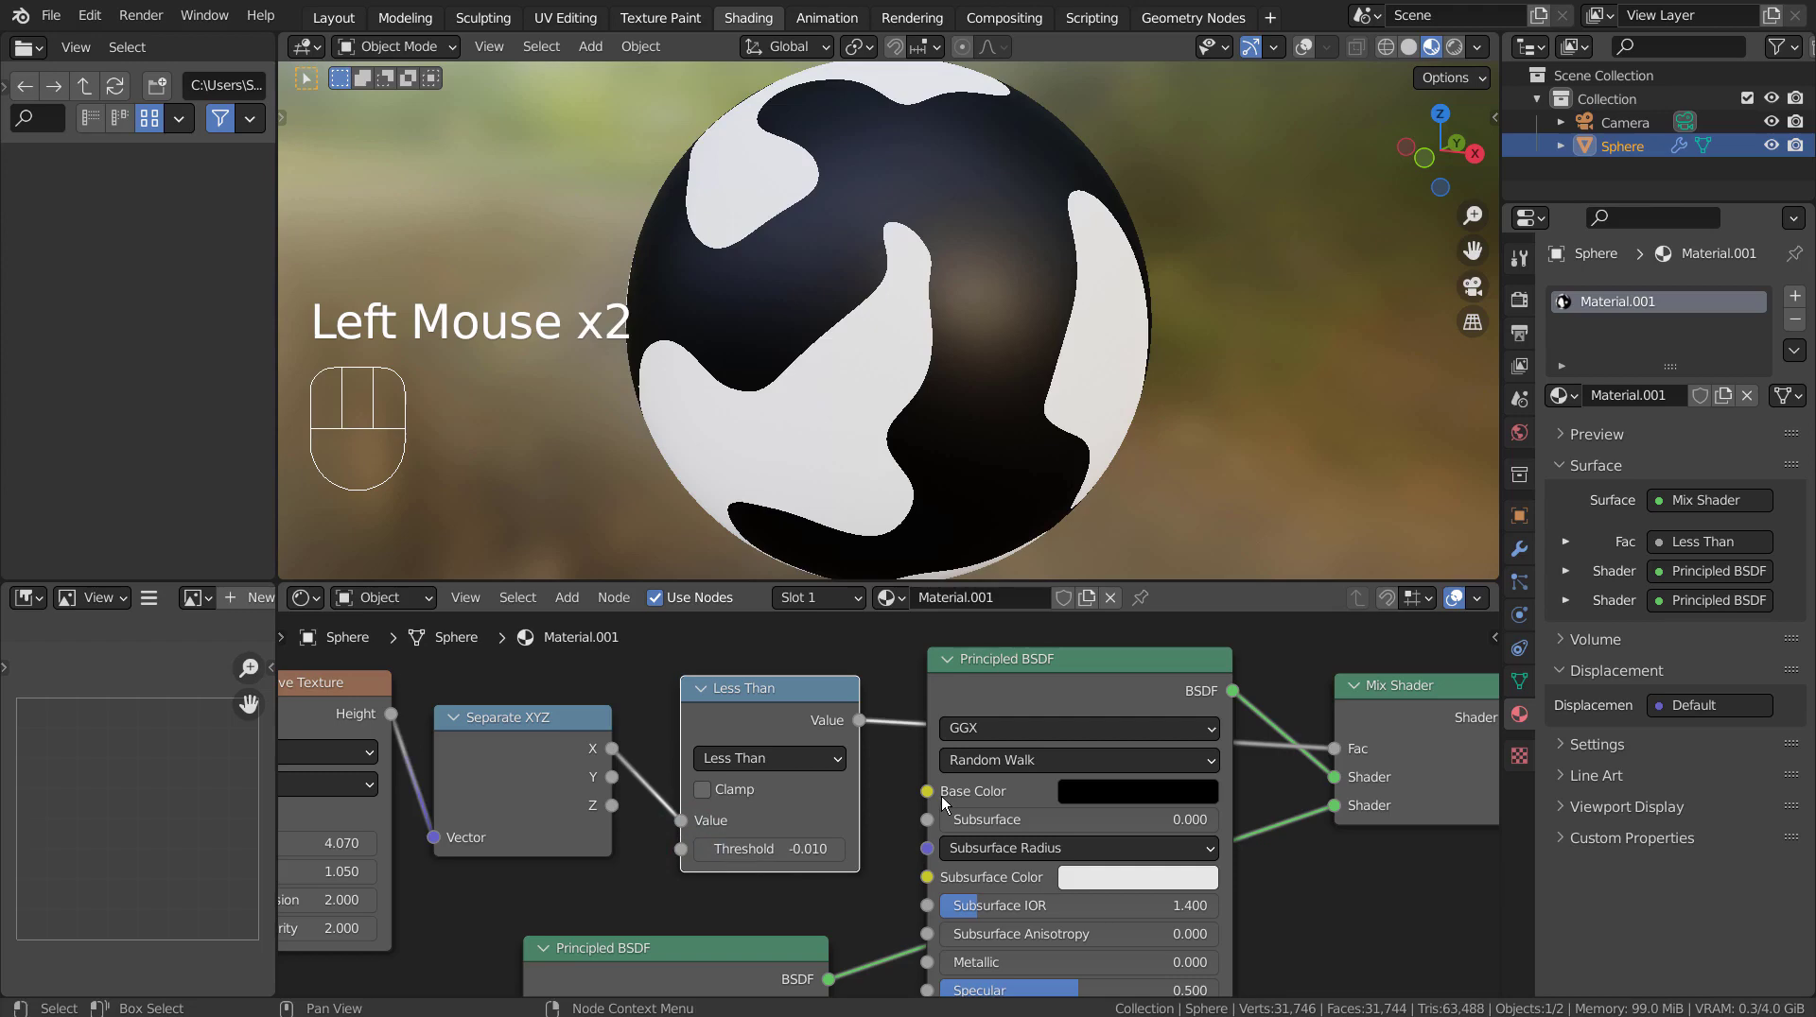
Step: Test and undo changes to the Musgrave Scale and Detail values
shift+middle_drag(729, 815, 1068, 813)
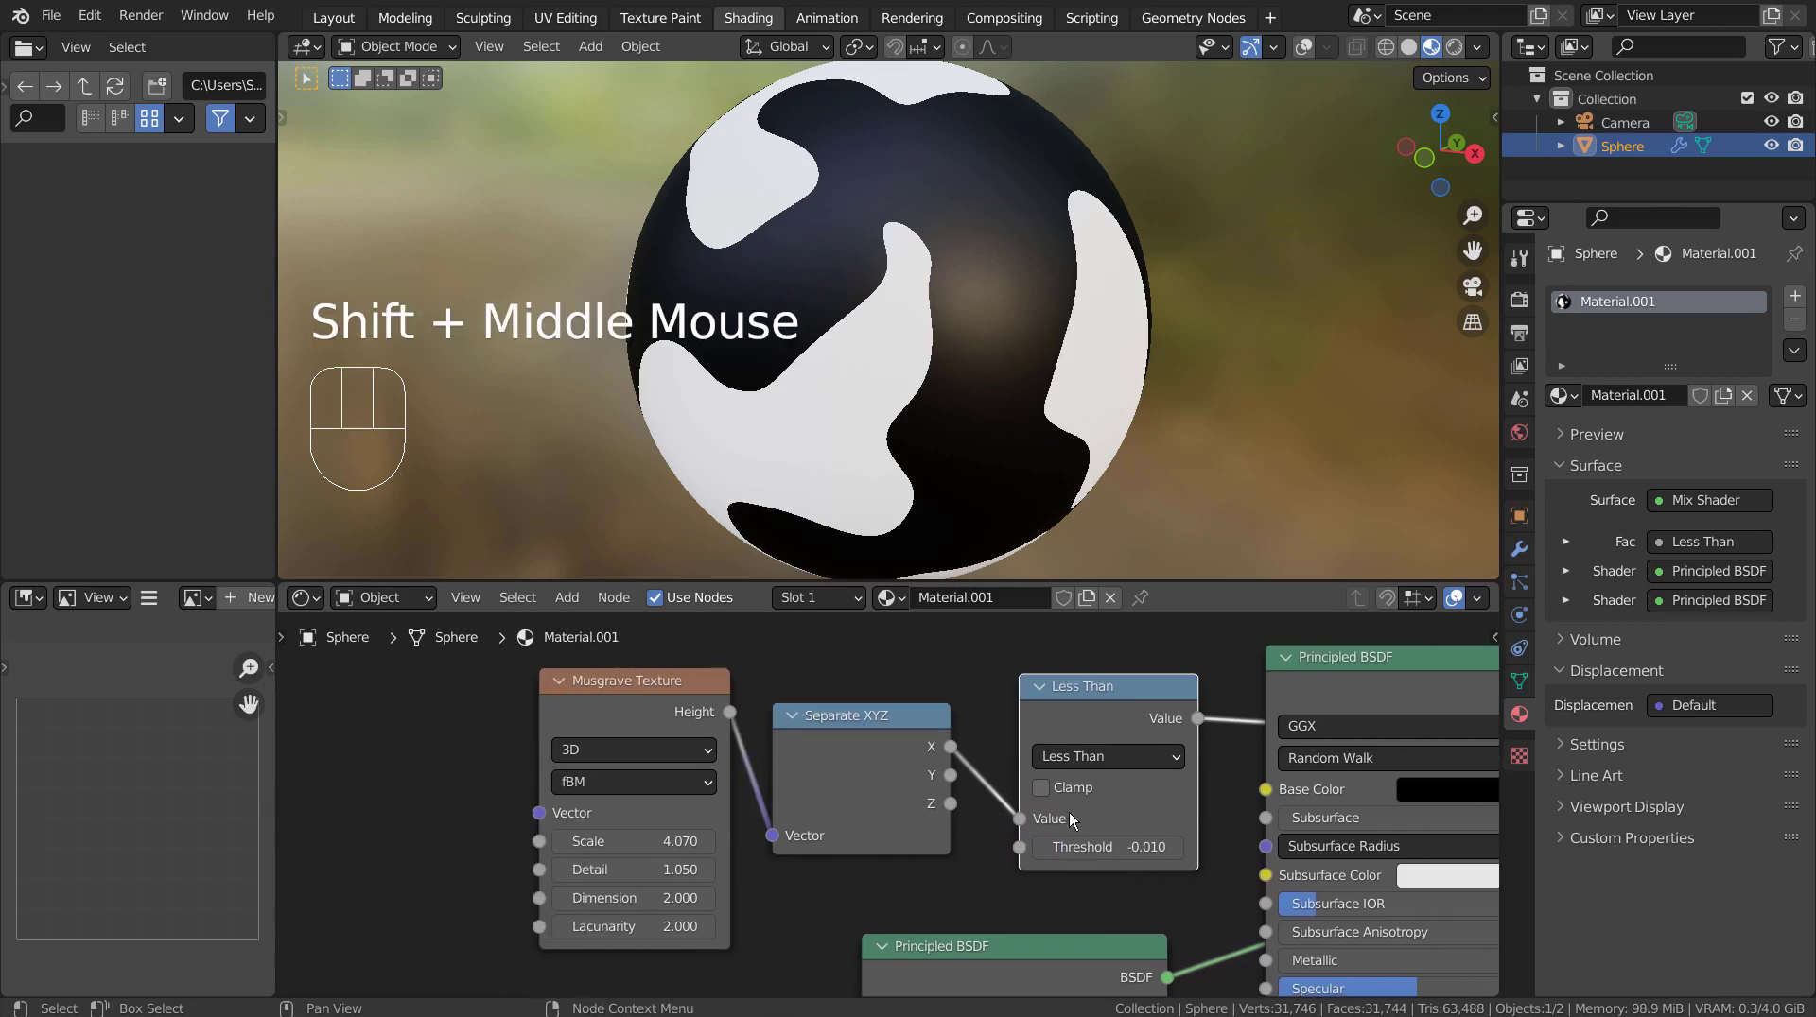
drag(636, 835, 722, 836)
key(ctrl+z)
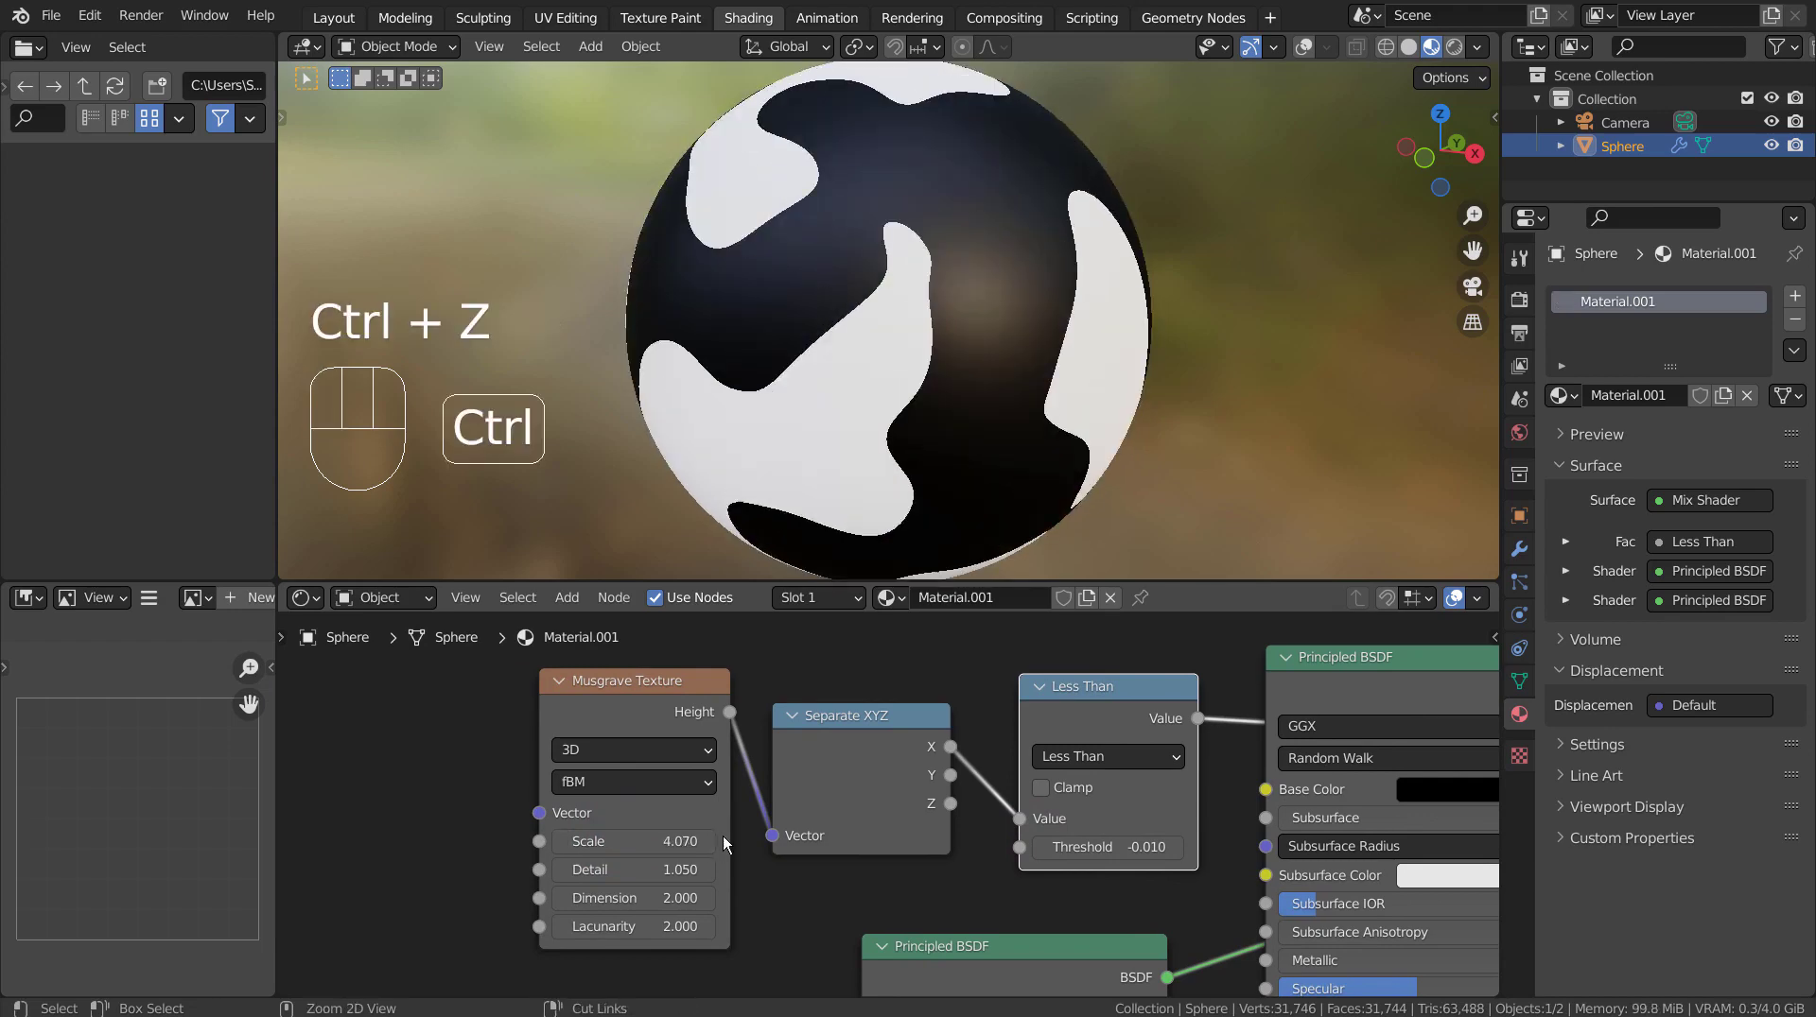
drag(614, 870, 615, 870)
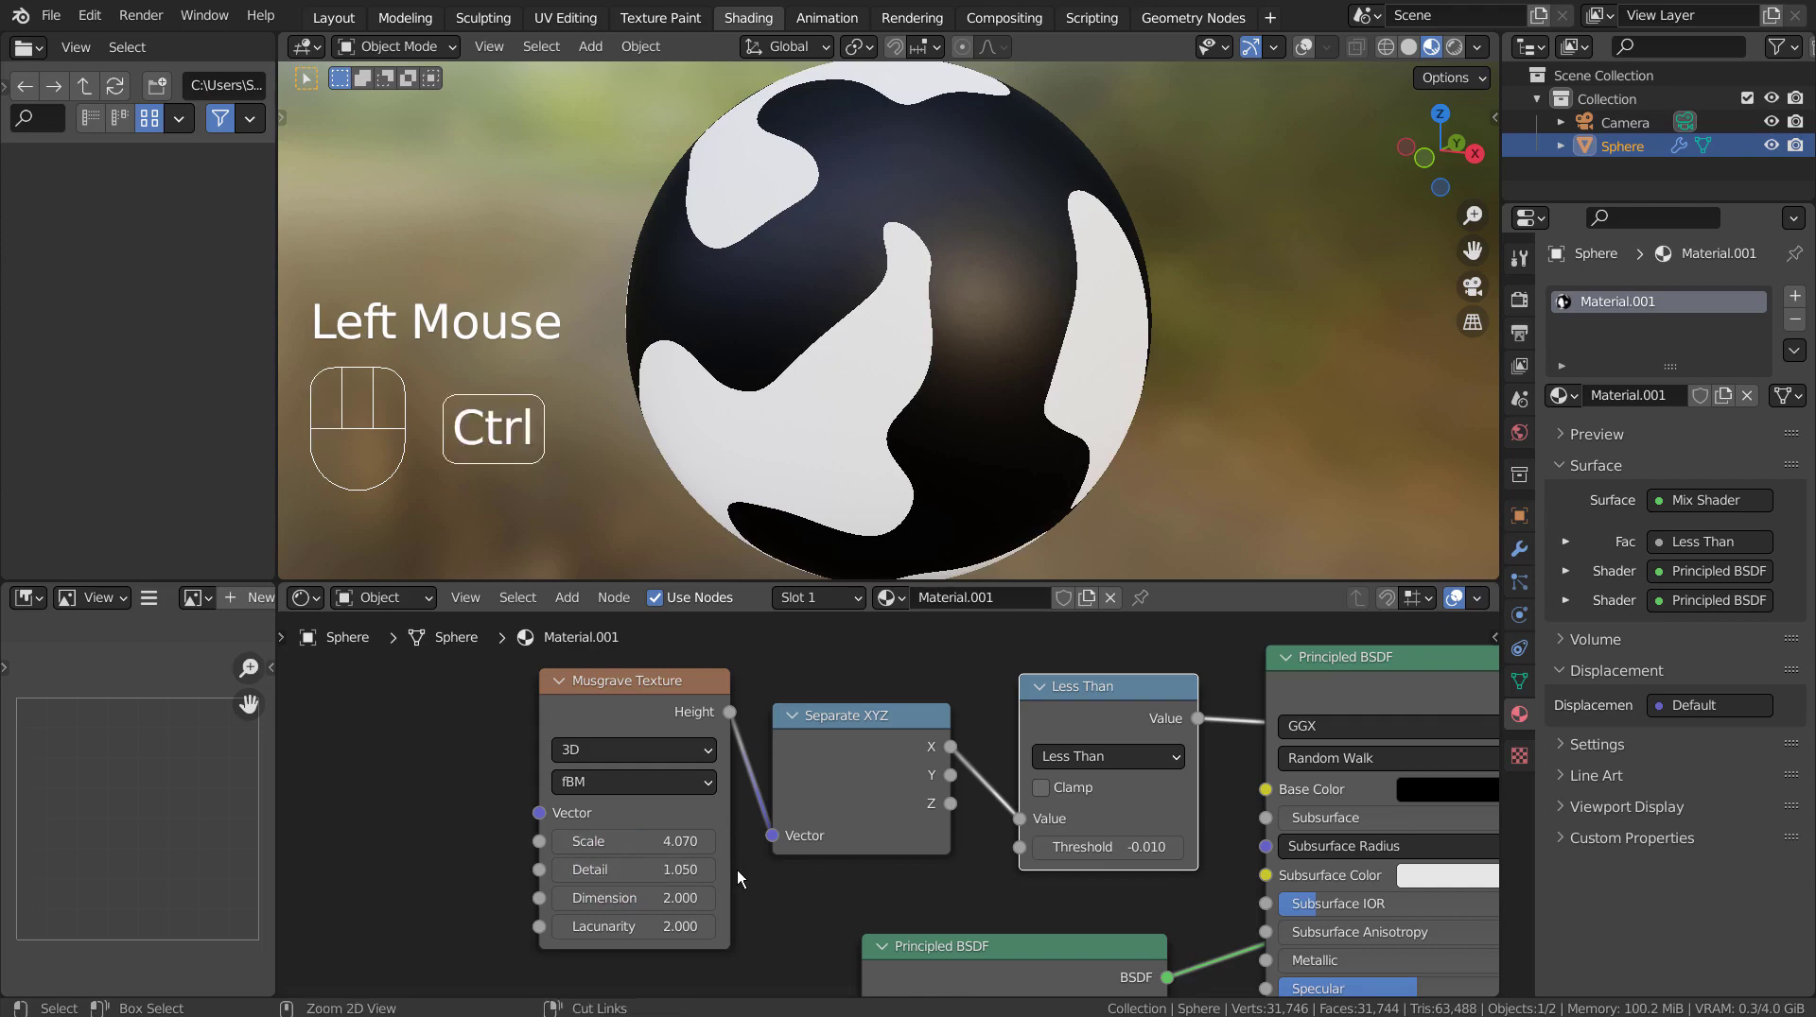
key(ctrl+z)
Step: Sweep the Less Than Threshold down to -0.070 to shrink the white patches
shift+middle_drag(940, 906, 926, 899)
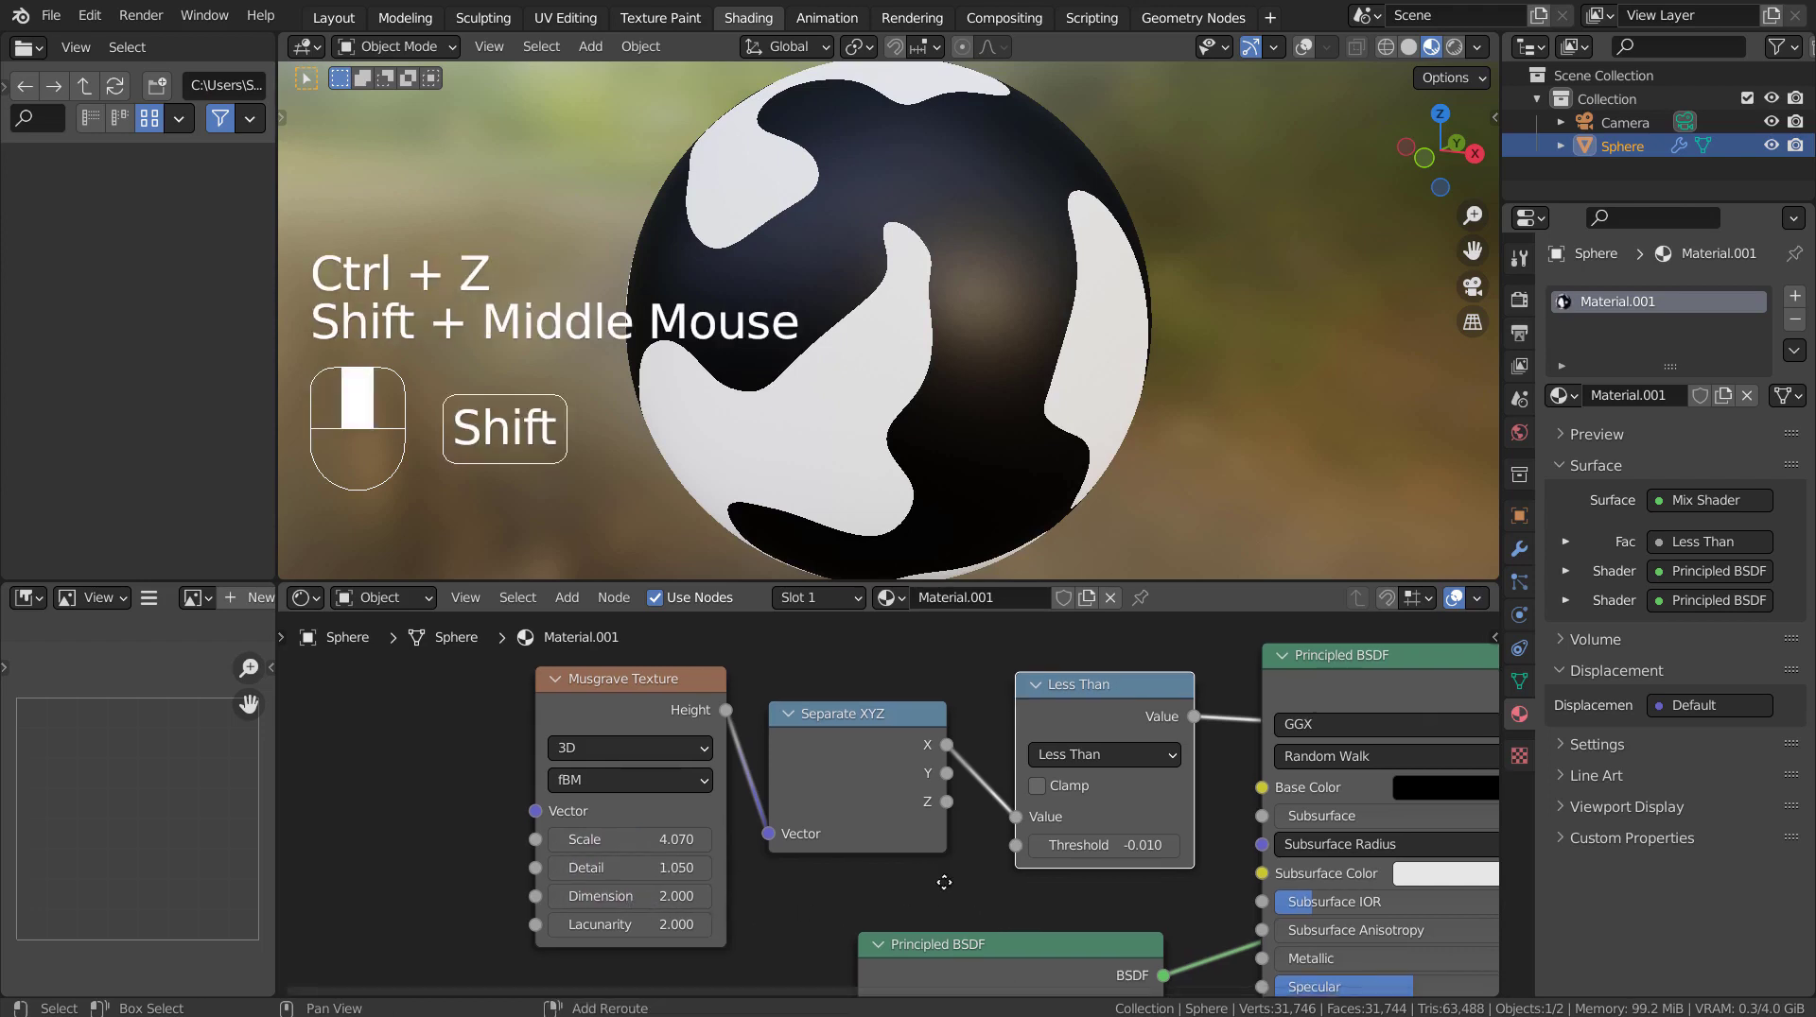
shift+middle_drag(1234, 859, 970, 902)
scroll(905, 841, up, 4)
mouse_move(794, 905)
shift+mouse_down()
mouse_move(841, 904)
mouse_move(682, 905)
mouse_move(977, 905)
mouse_move(785, 904)
shift+mouse_up()
Step: Enter a Less Than Threshold of -0.030, then undo back to -0.010
shift+click(785, 915)
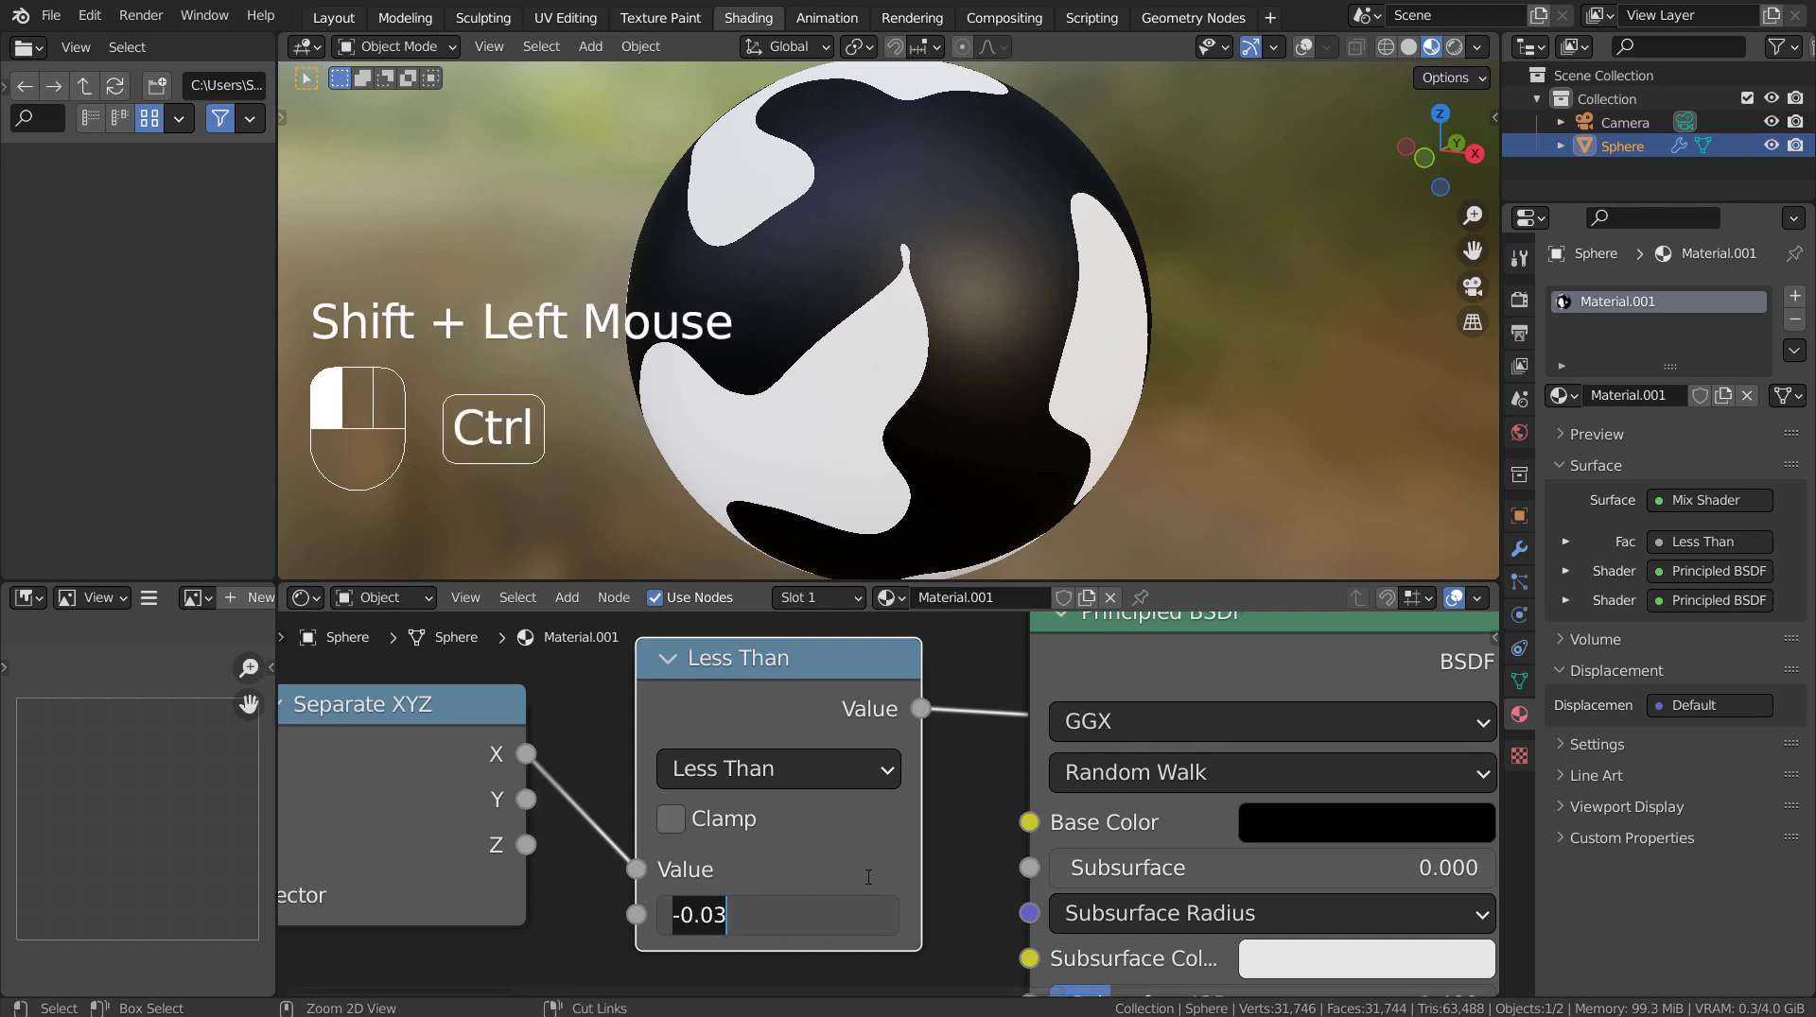
shift+click(972, 804)
key(ctrl+z)
key(ctrl+z)
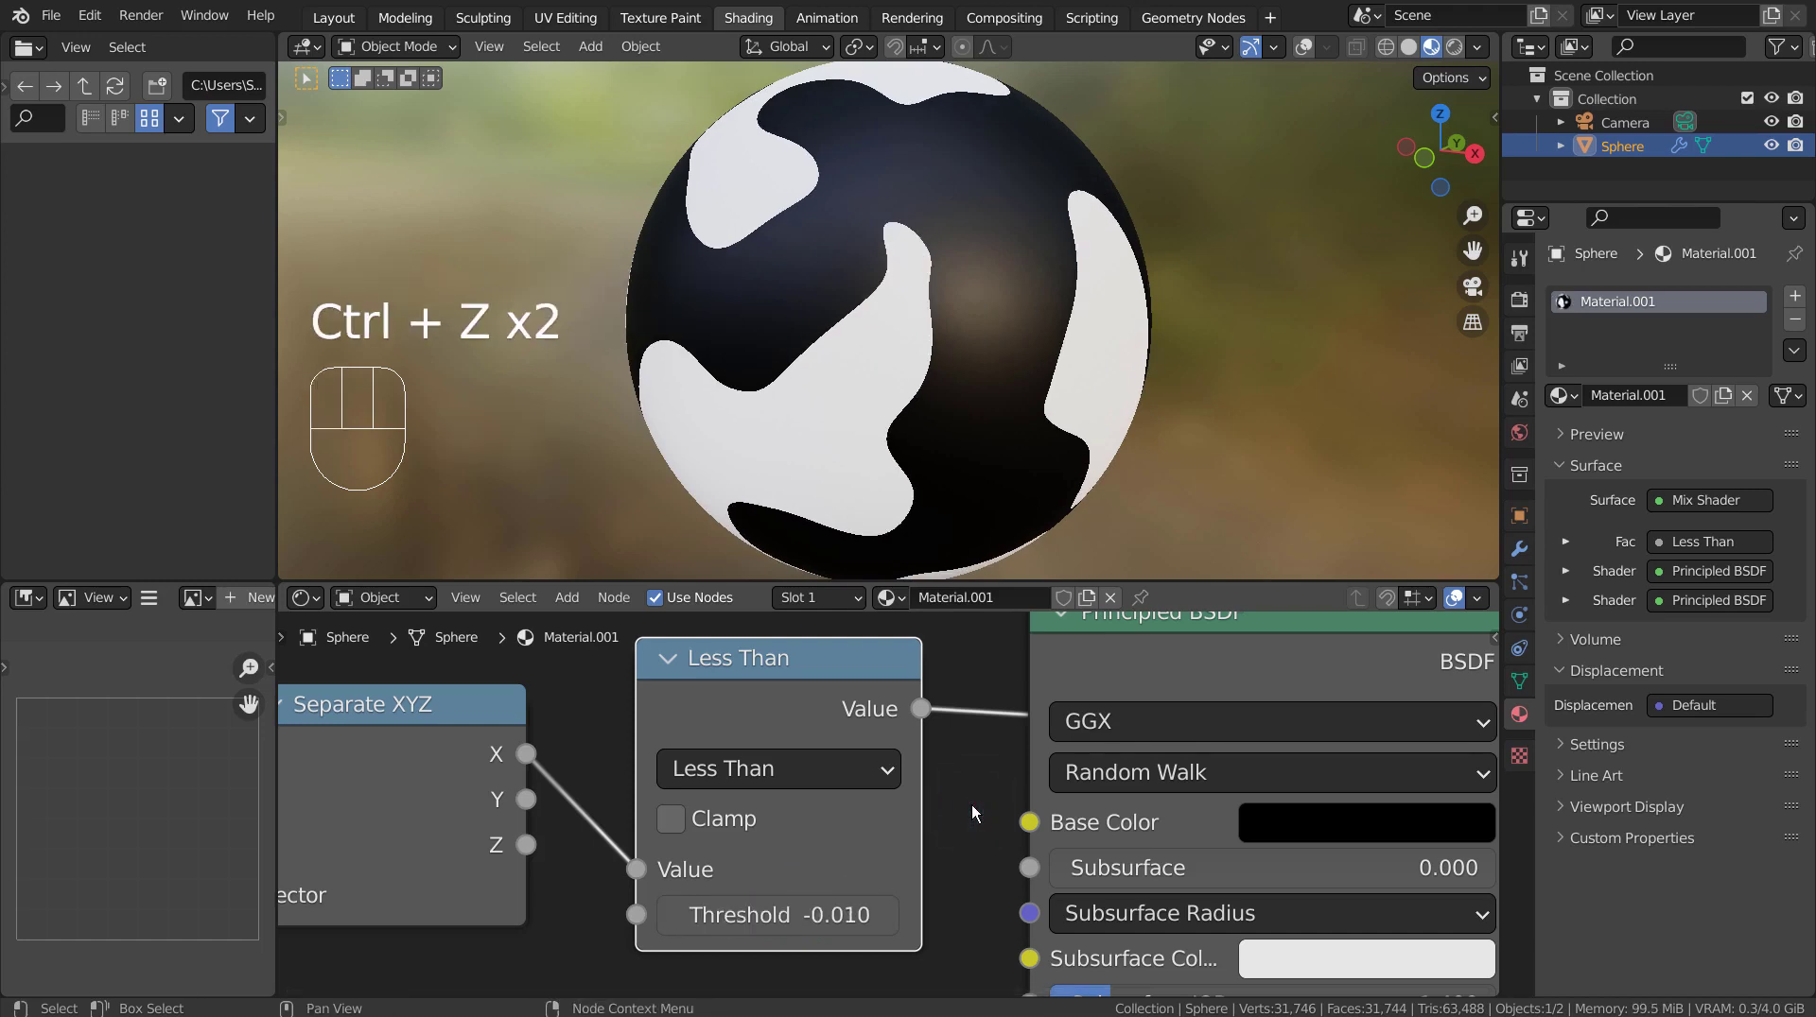
Step: Lower the black Principled BSDF's Roughness to test sharper reflections
scroll(973, 812, down, 6)
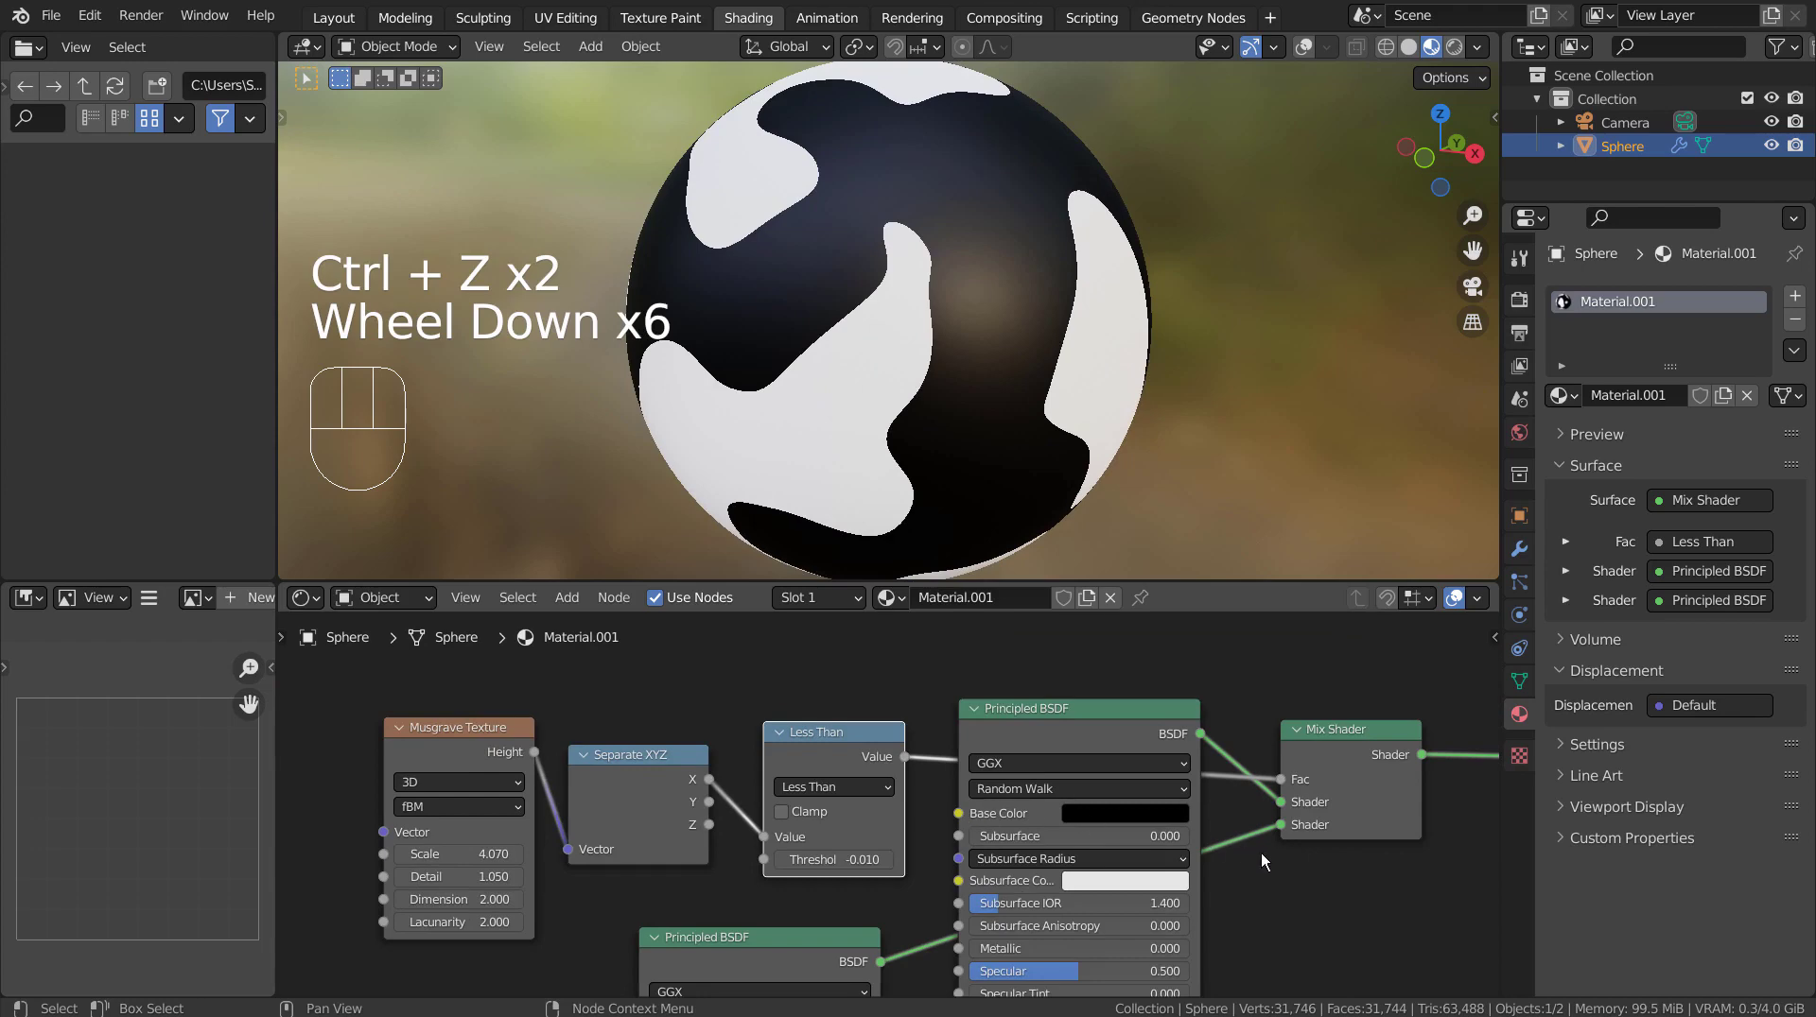
scroll(1267, 860, up, 4)
shift+middle_drag(1268, 860, 908, 754)
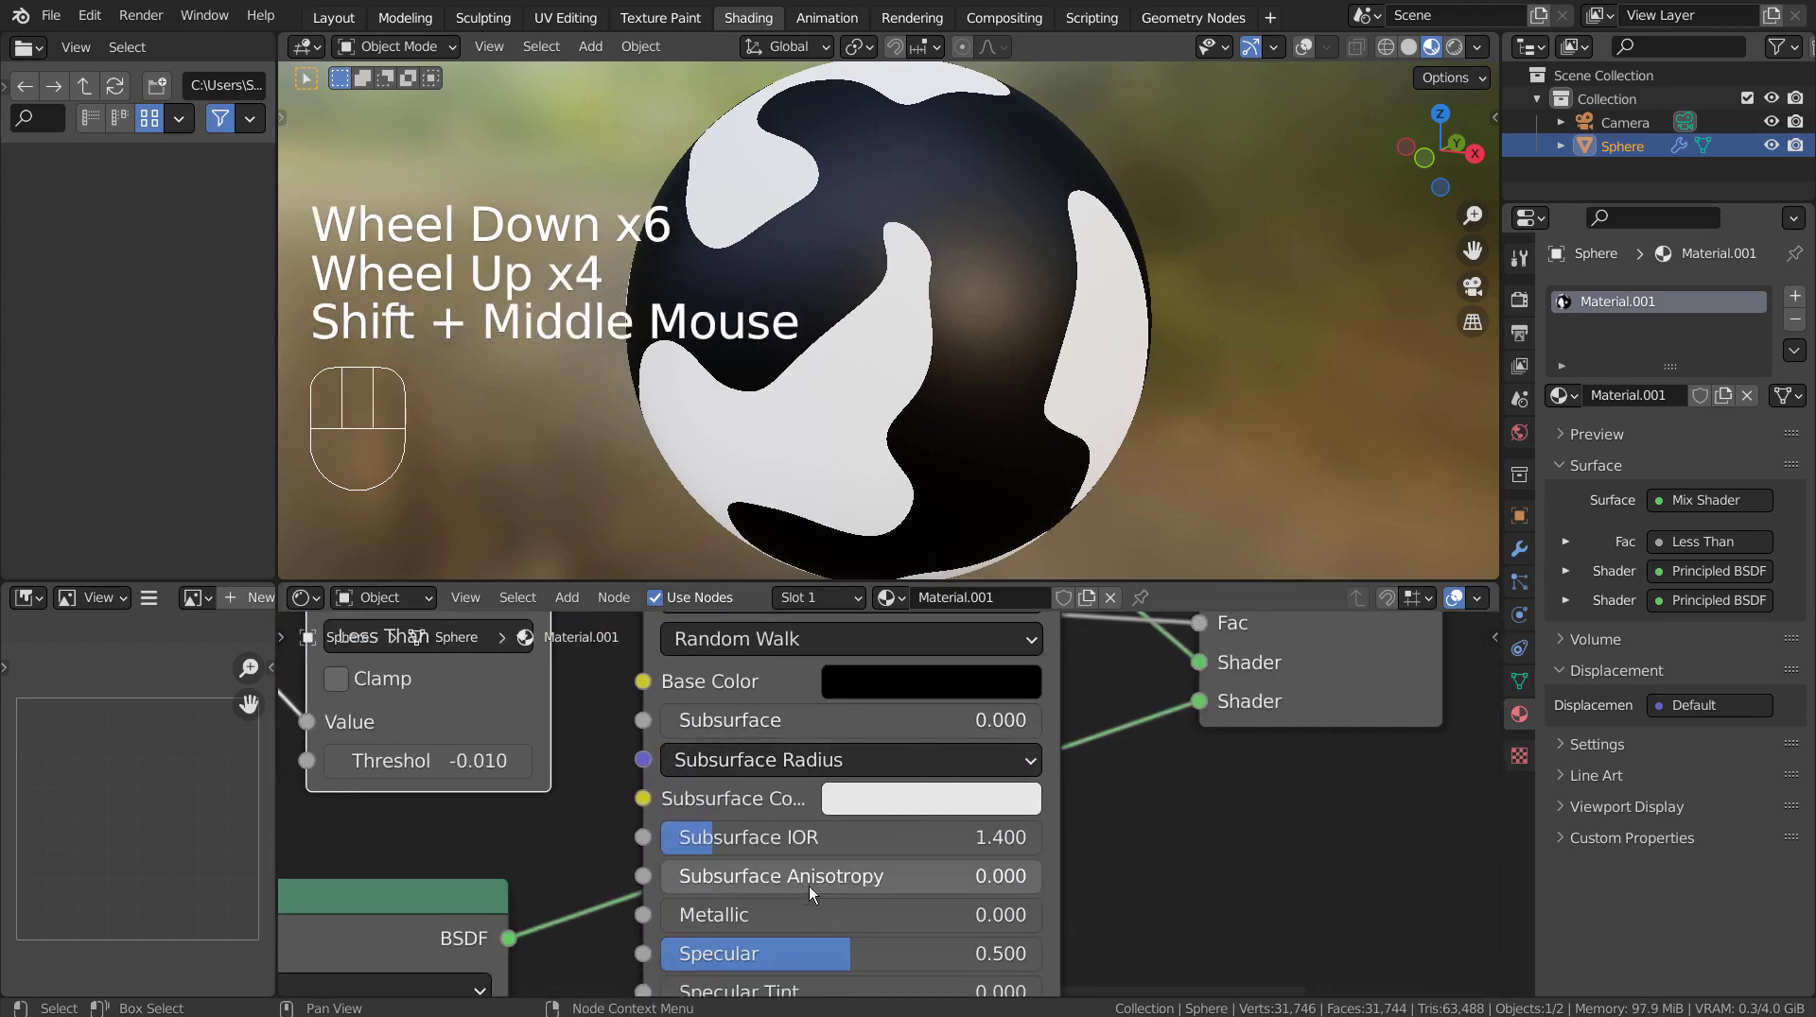
scroll(832, 887, down, 2)
shift+middle_drag(870, 887, 1042, 762)
click(1018, 785)
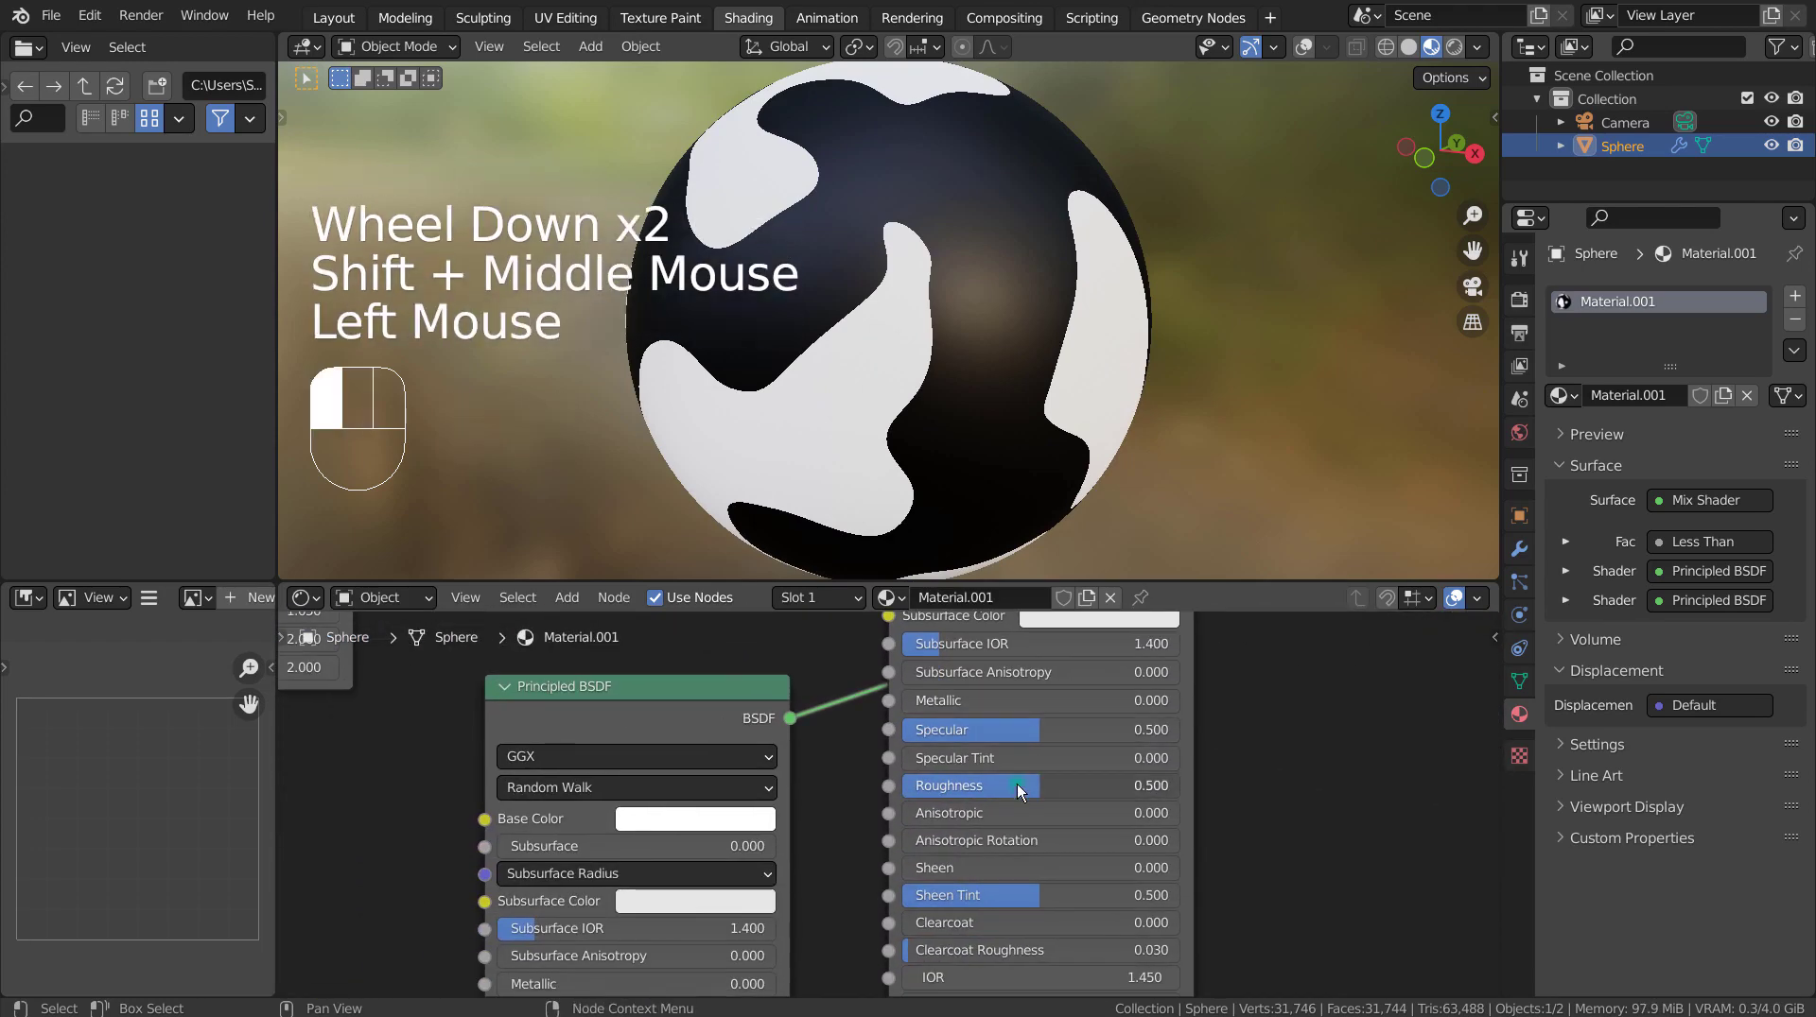
drag(1018, 785, 936, 784)
Step: Undo the black shader Roughness change and set the white shader's Roughness to 0.000
key(ctrl+z)
scroll(785, 863, down, 3)
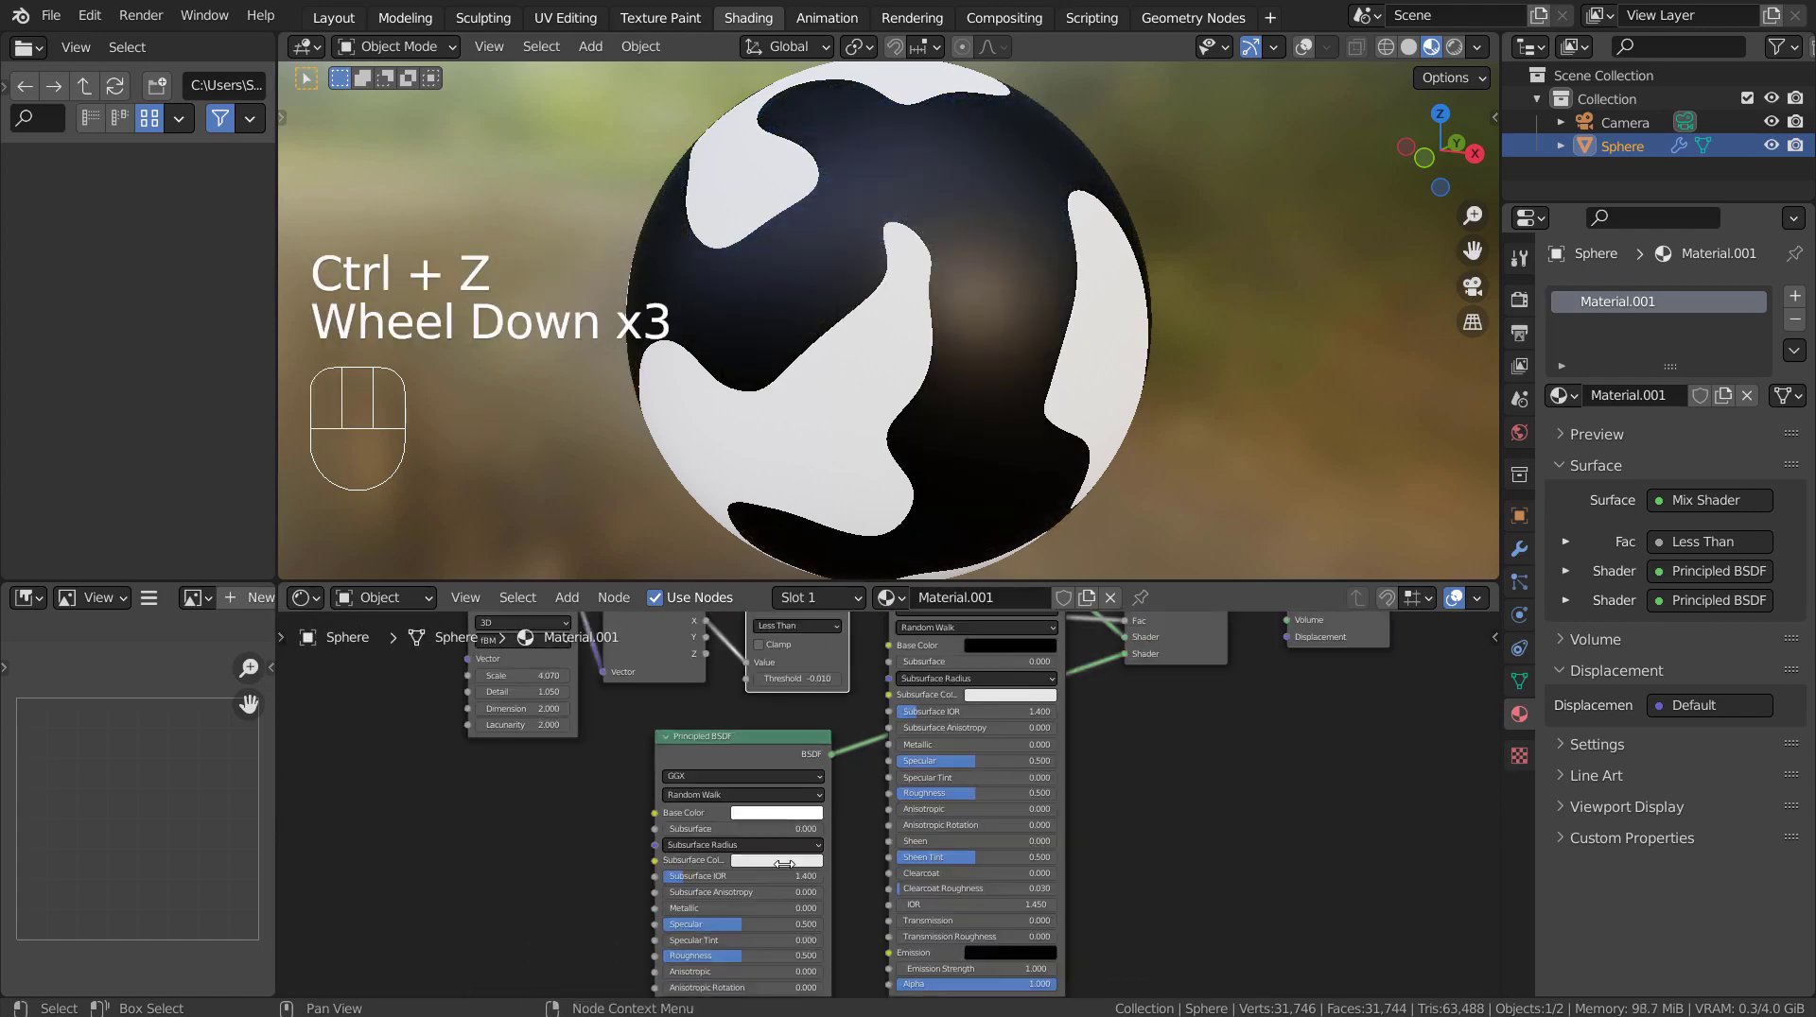
shift+middle_drag(785, 863, 824, 710)
click(768, 802)
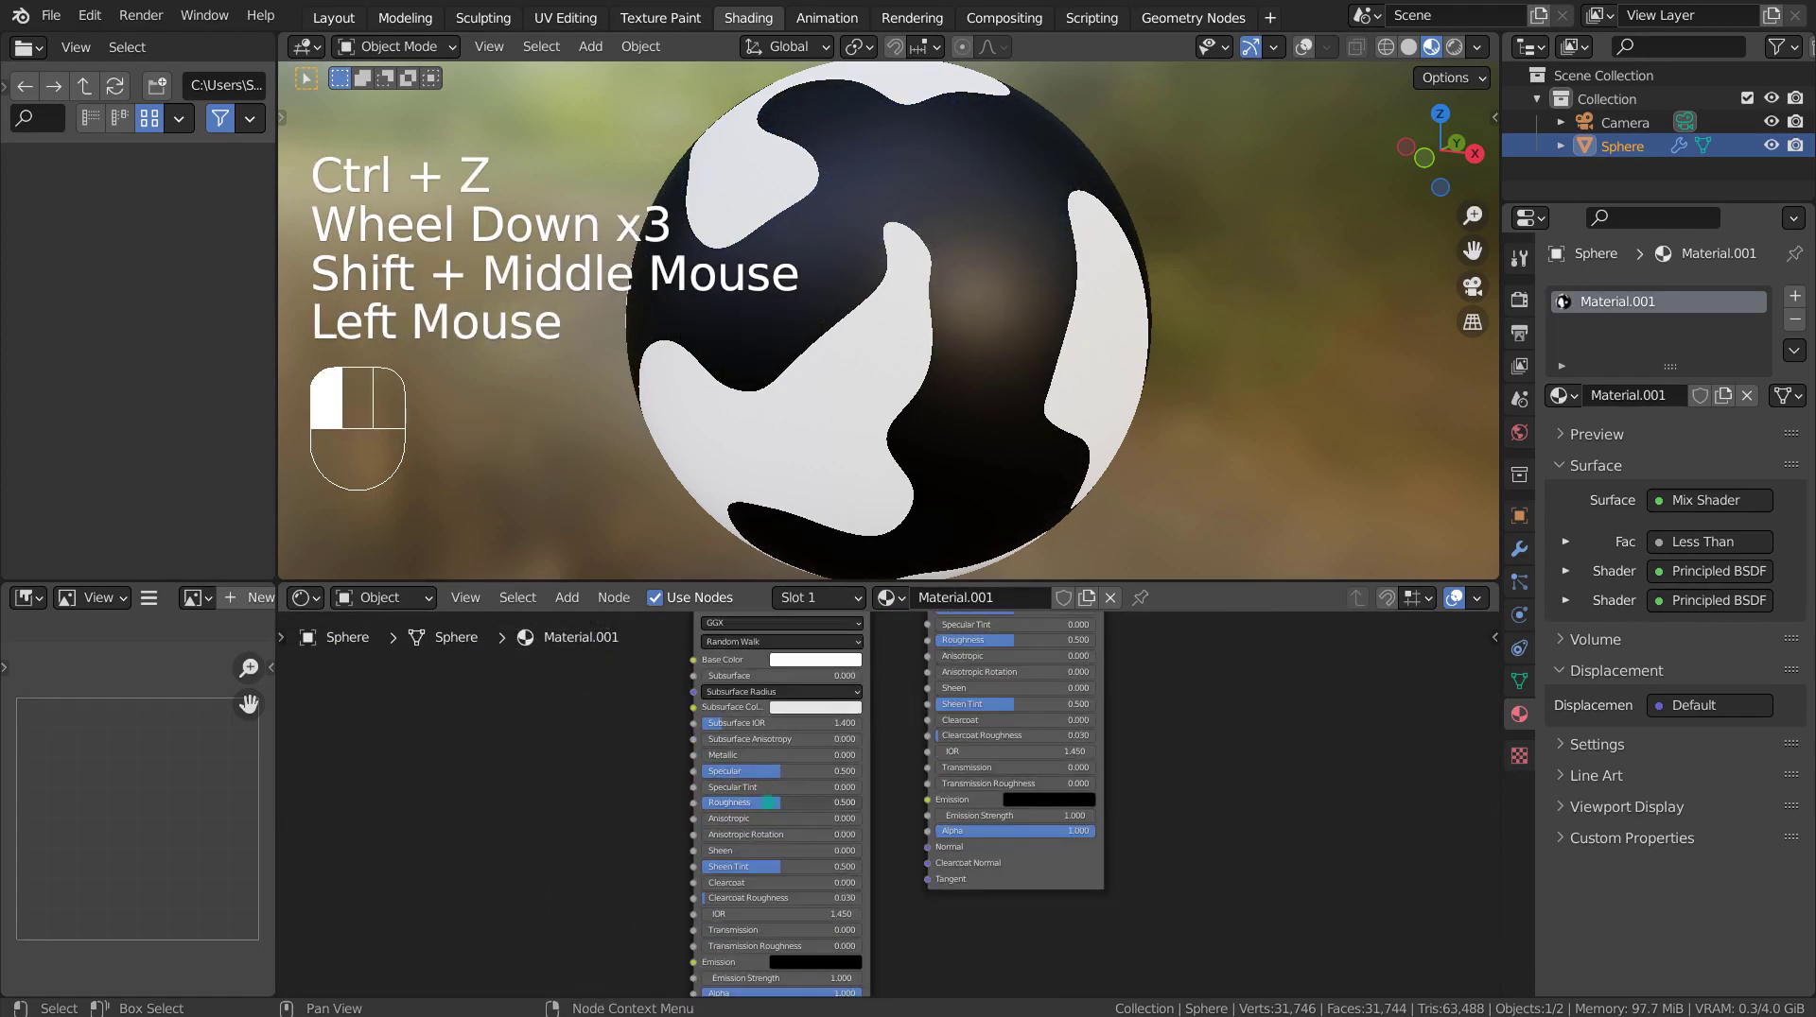
drag(758, 803, 694, 794)
Step: Orbit the sphere to inspect the mirror-glossy white patches, then undo the last edit
middle_drag(936, 397, 1011, 432)
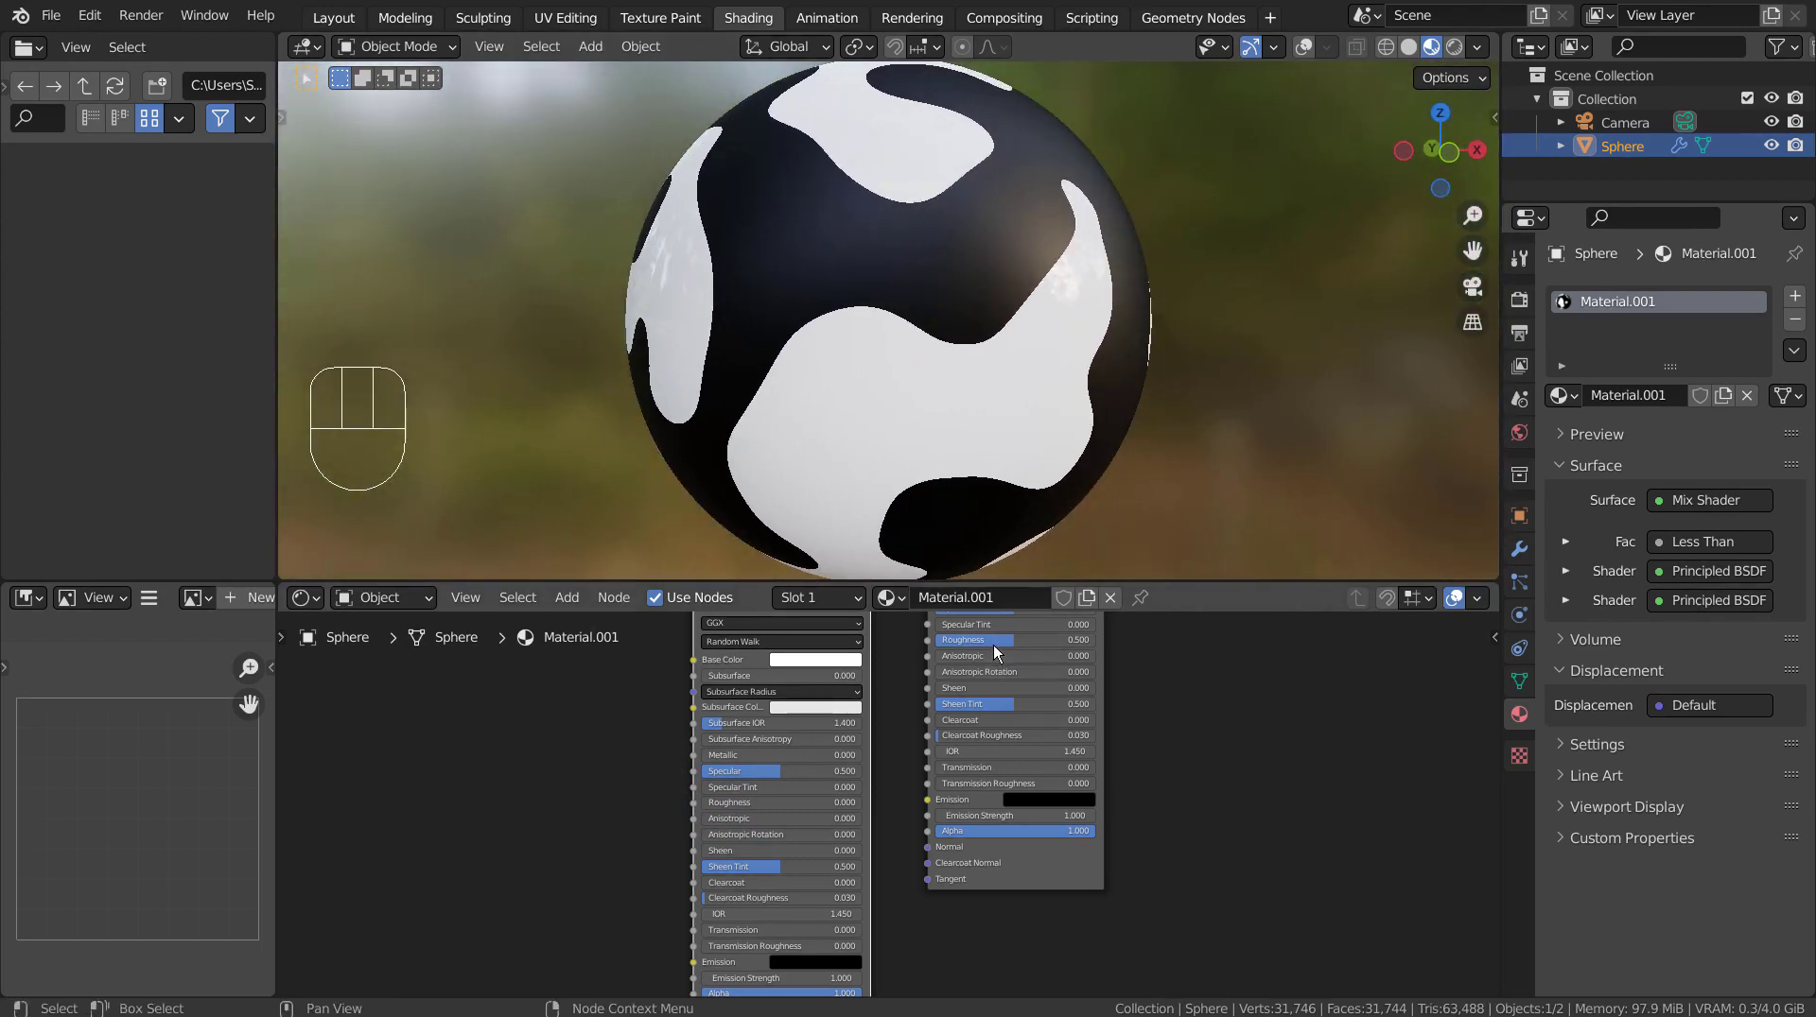
drag(993, 645, 936, 645)
middle_drag(889, 365, 1085, 471)
key(ctrl+z)
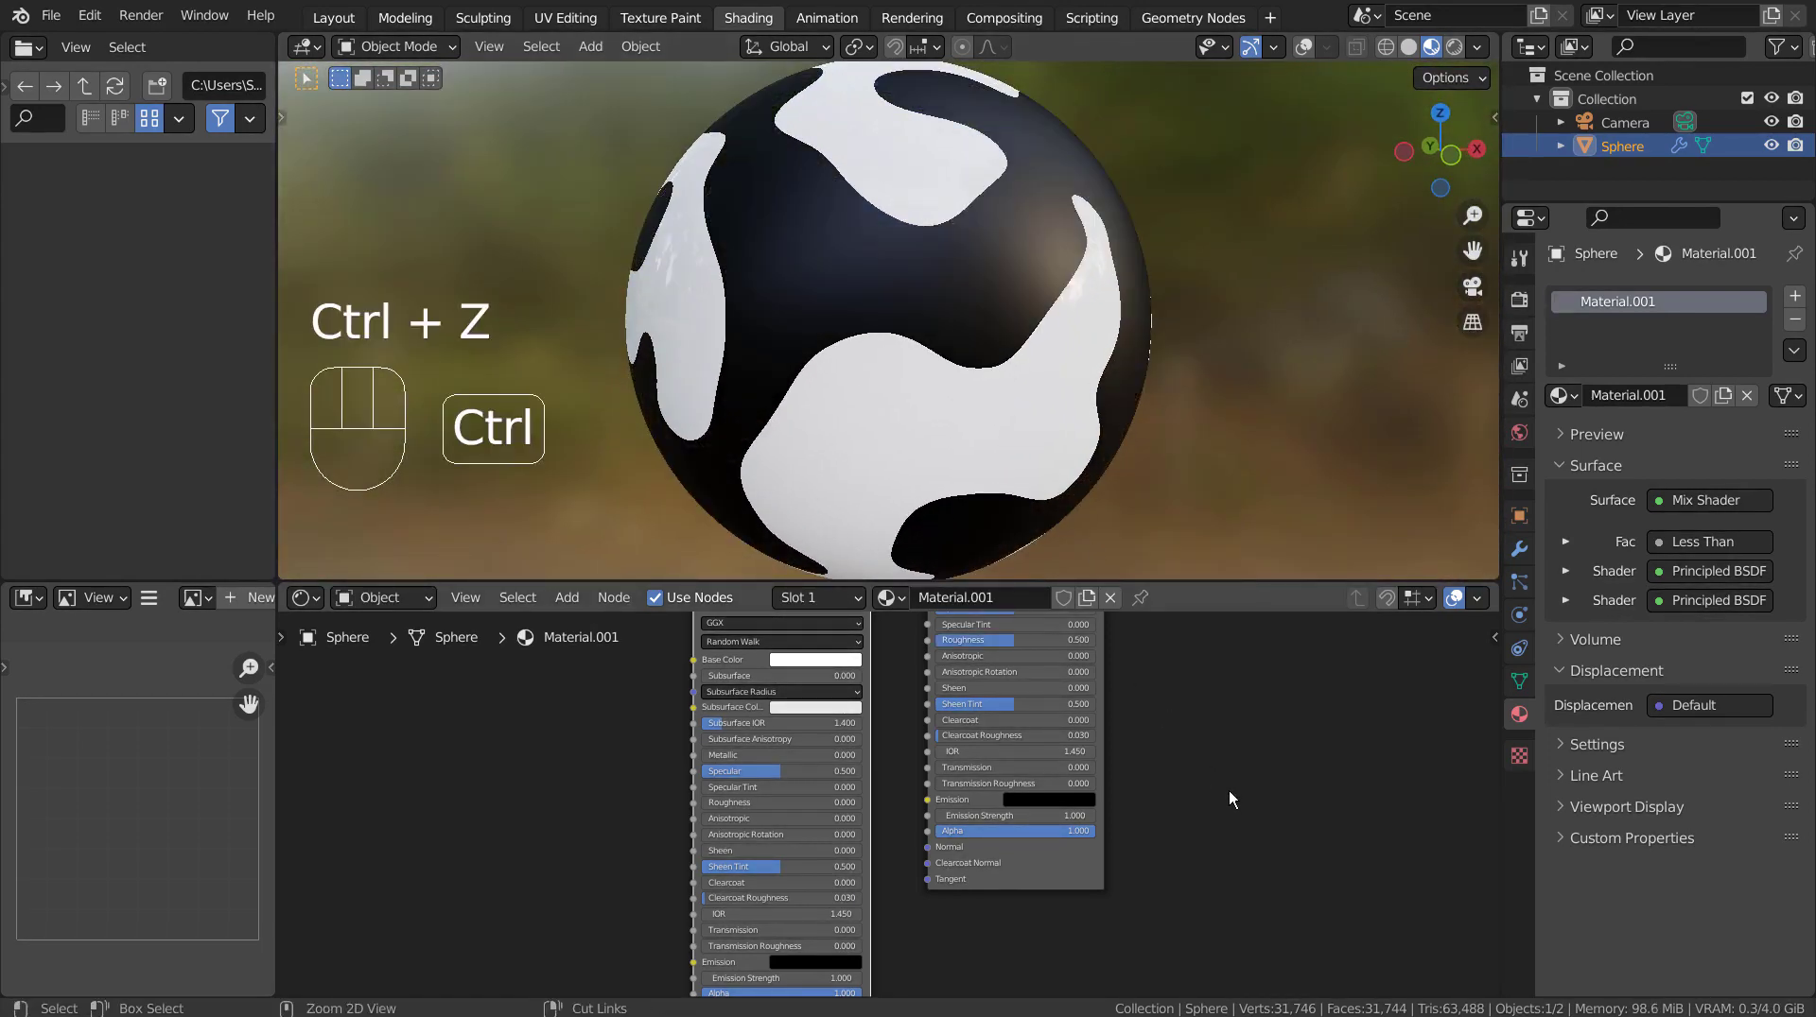
scroll(1230, 799, down, 2)
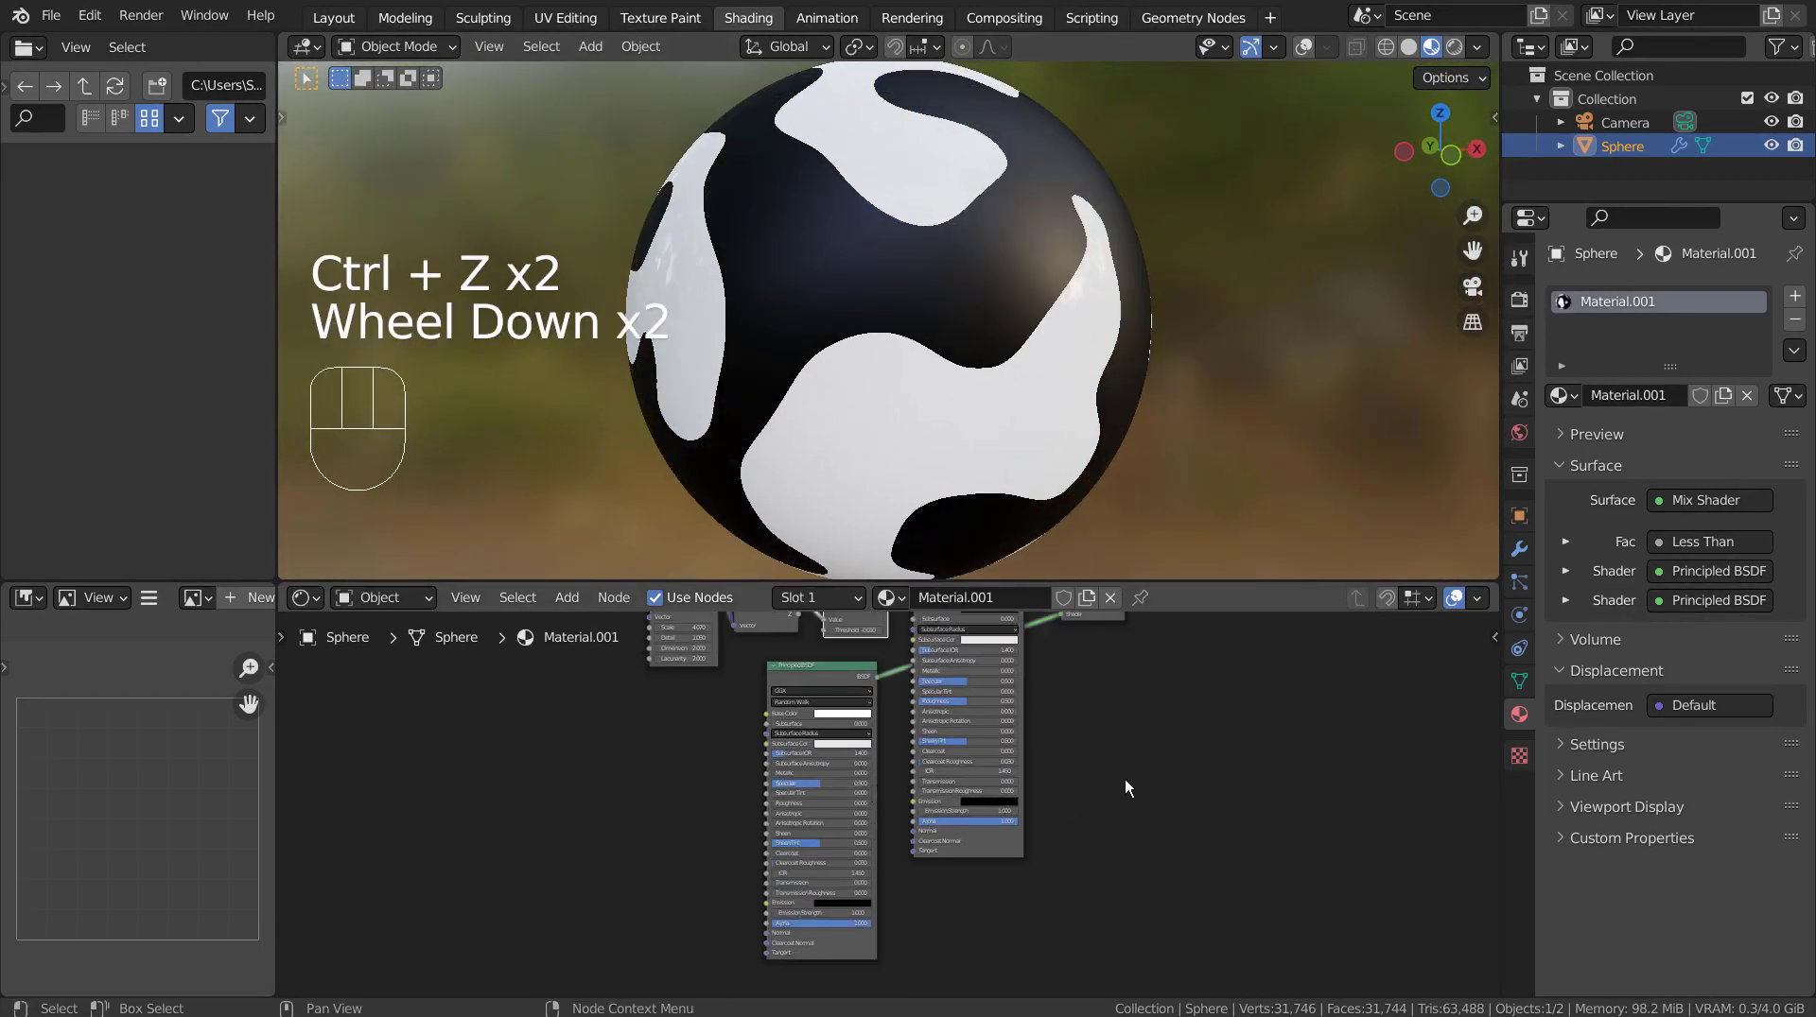
Step: Maximize the Node Editor and frame the whole cow-pattern node tree in view
key(ctrl+space)
scroll(1259, 709, down, 2)
key(Home)
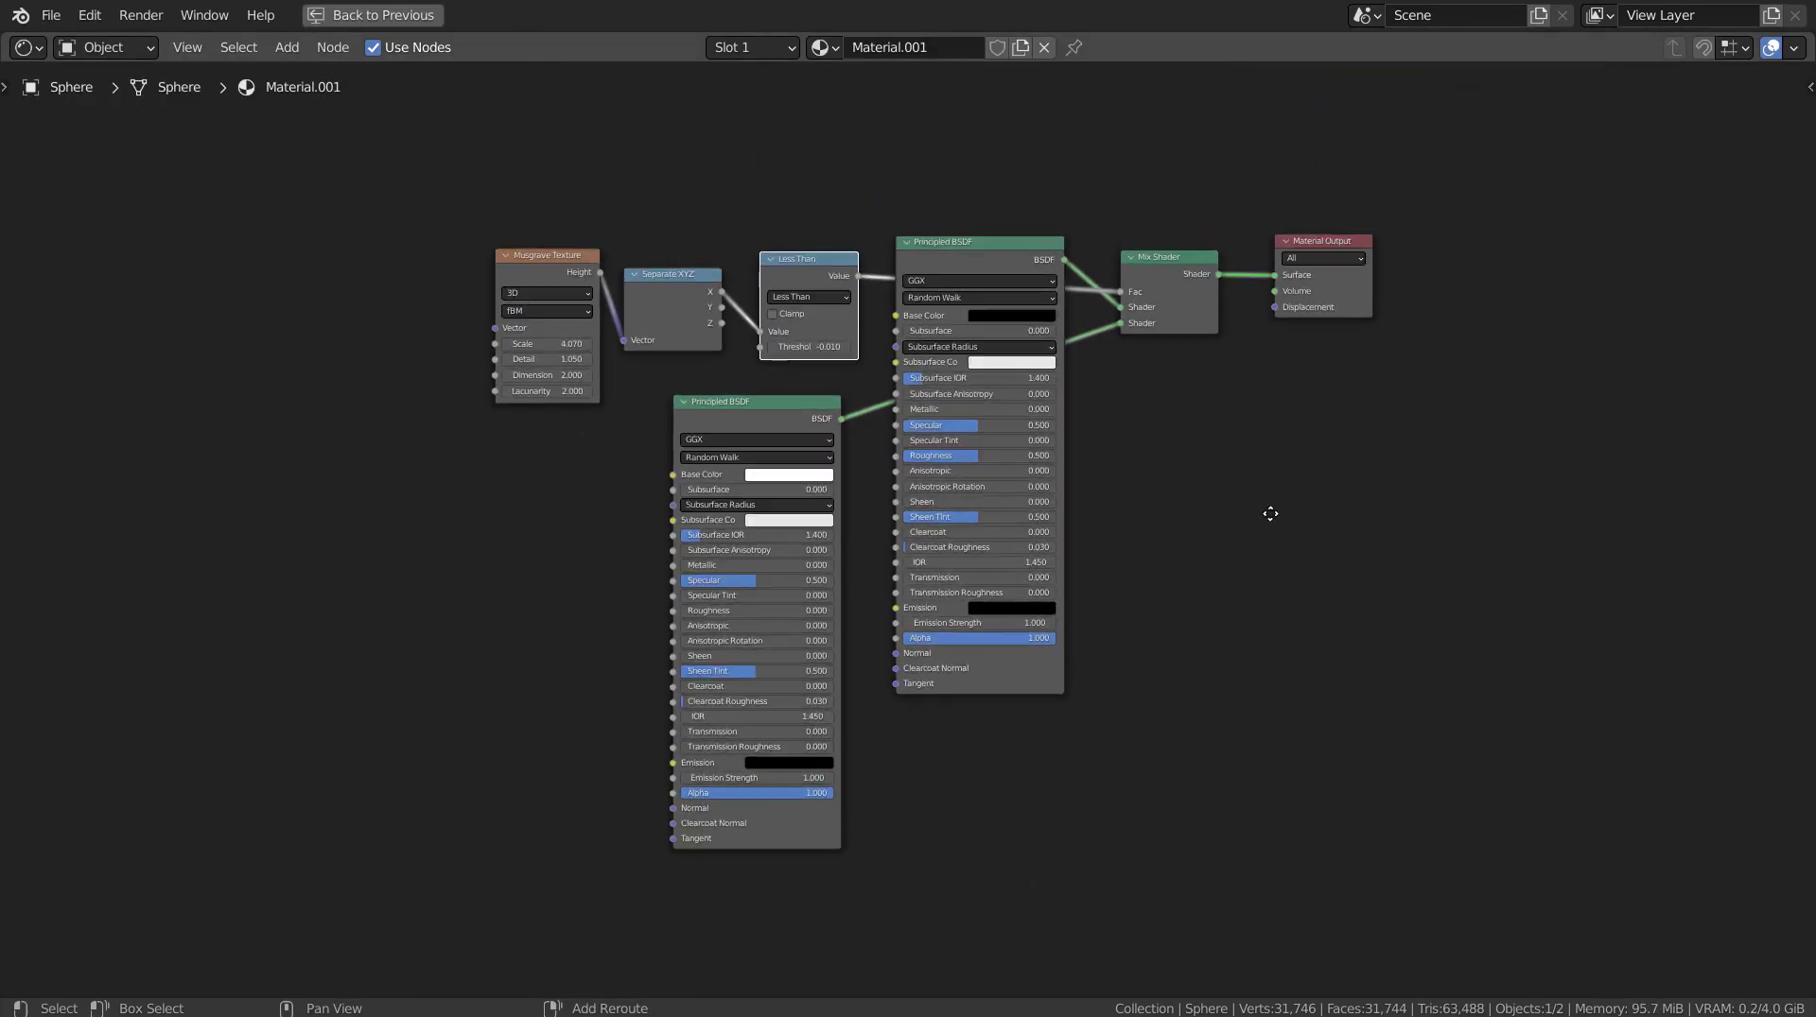
middle_drag(1326, 552, 1298, 525)
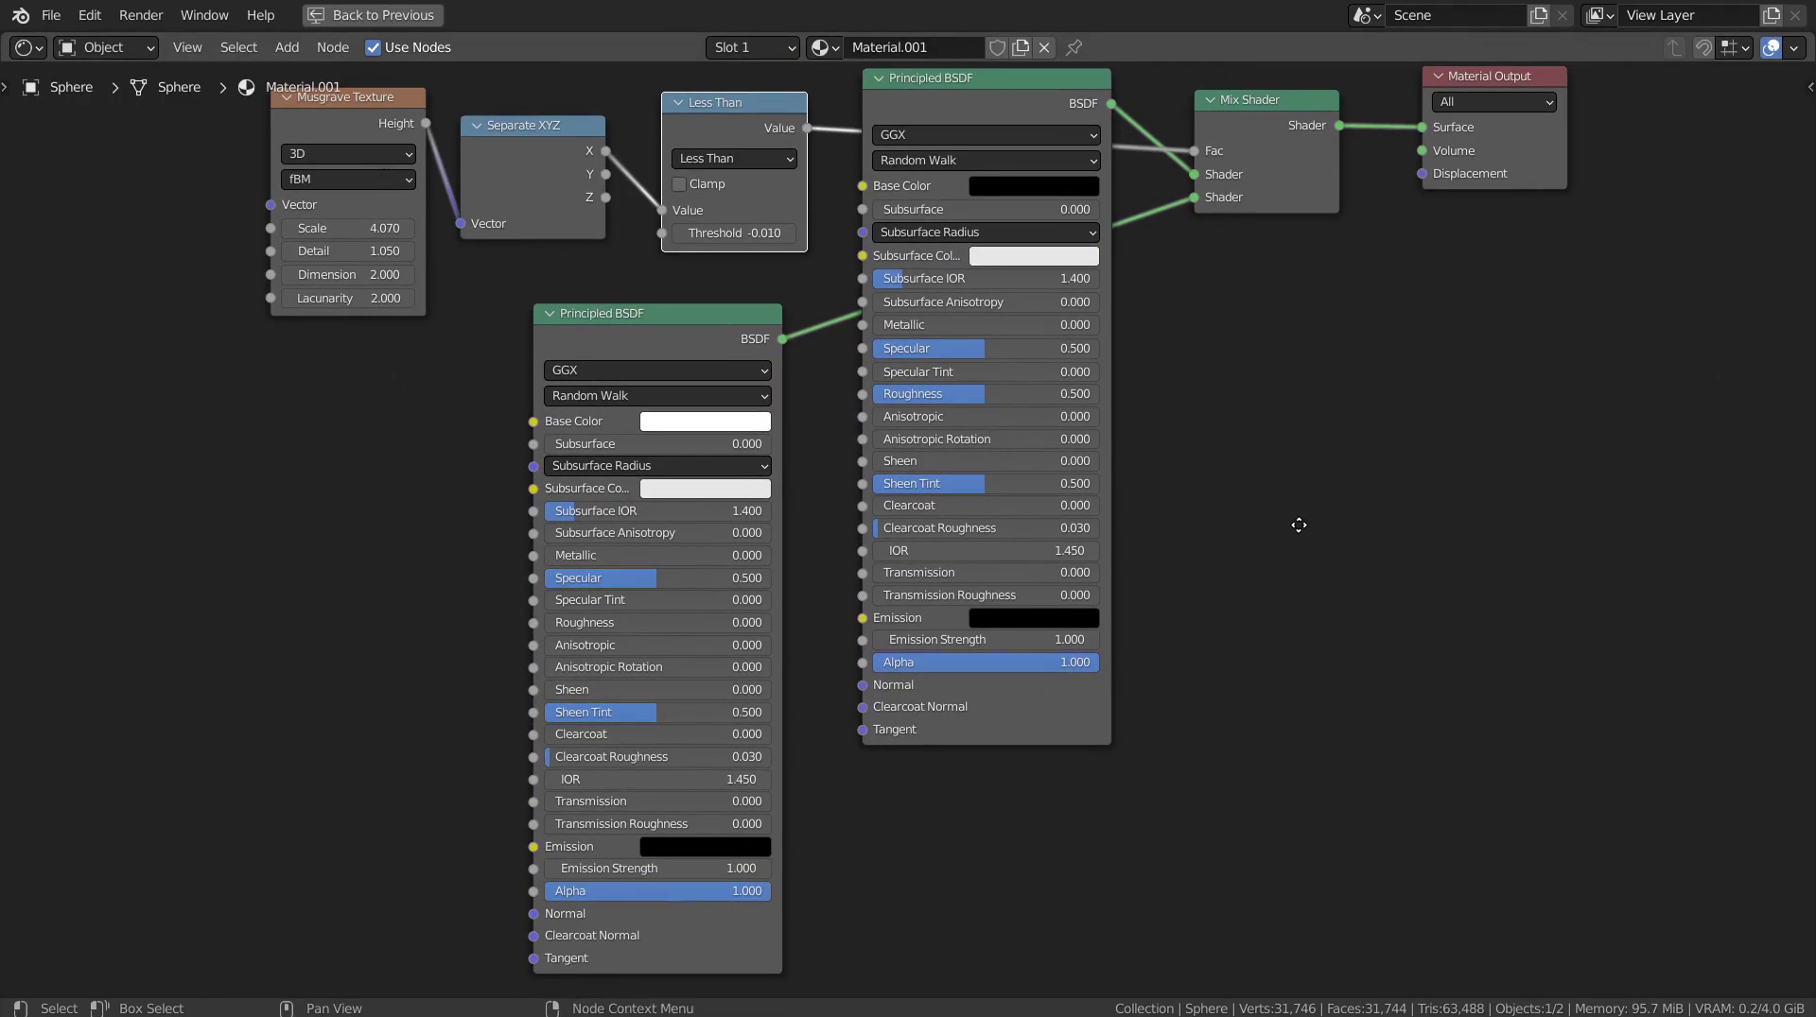